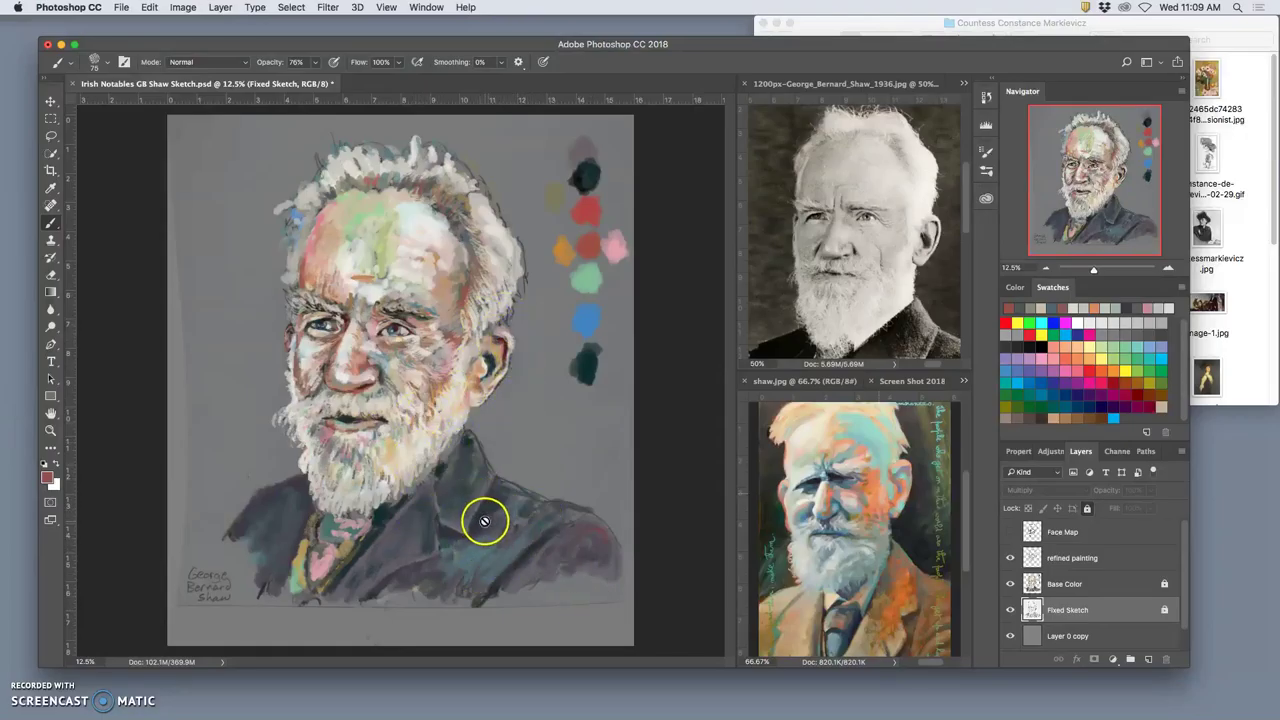
Lock the refined painting layer.
click(1112, 561)
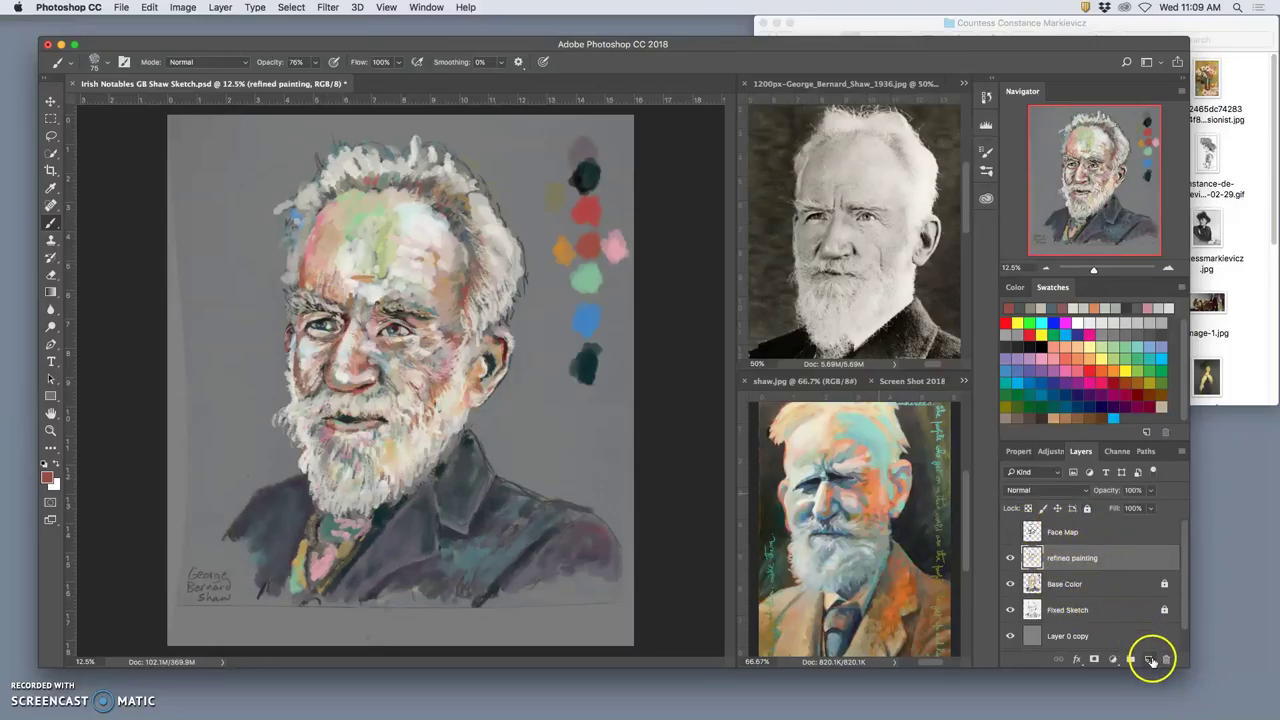
click(1088, 508)
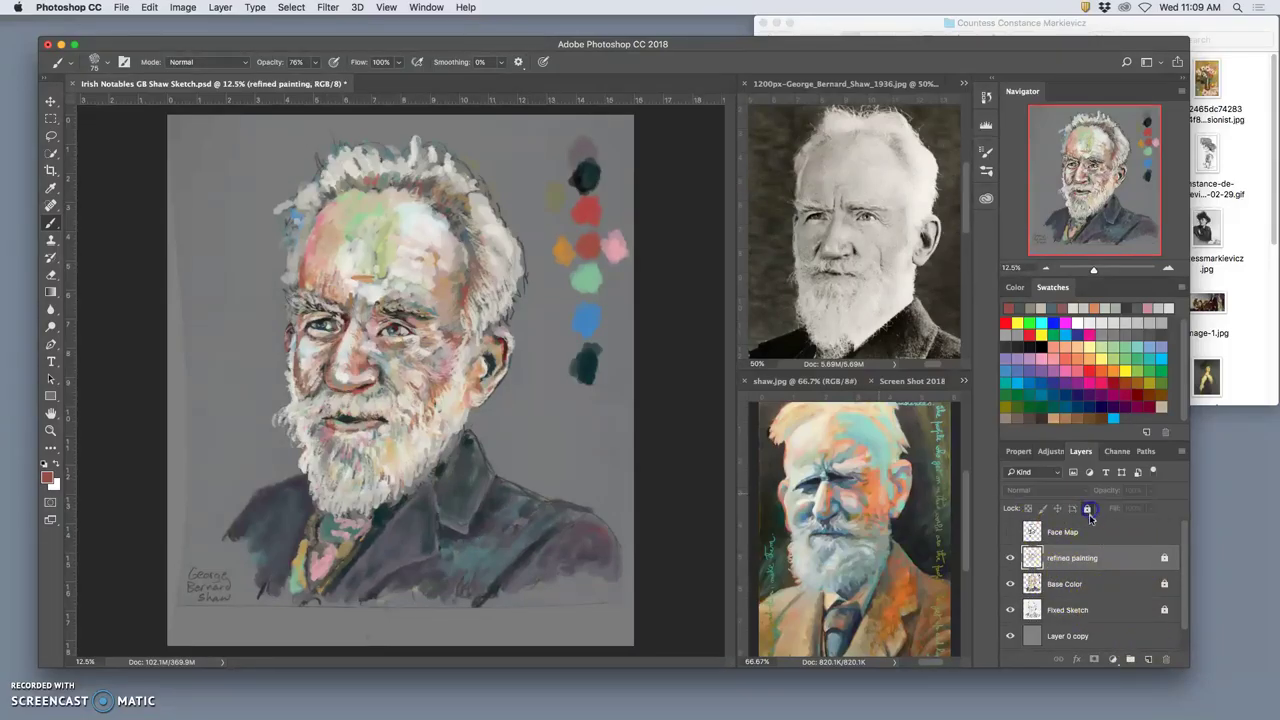
Hide the Base Color and Fixed Sketch layers to view the refined painting alone, and show both again.
click(1010, 585)
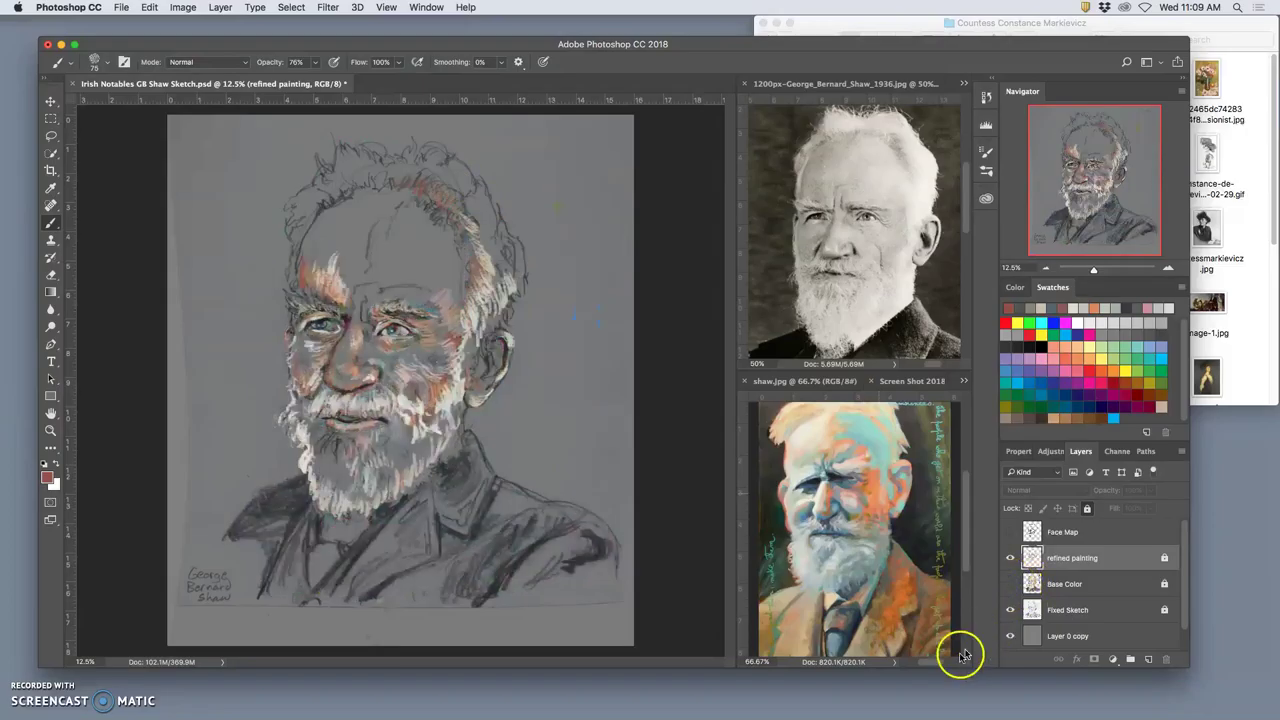
click(1010, 610)
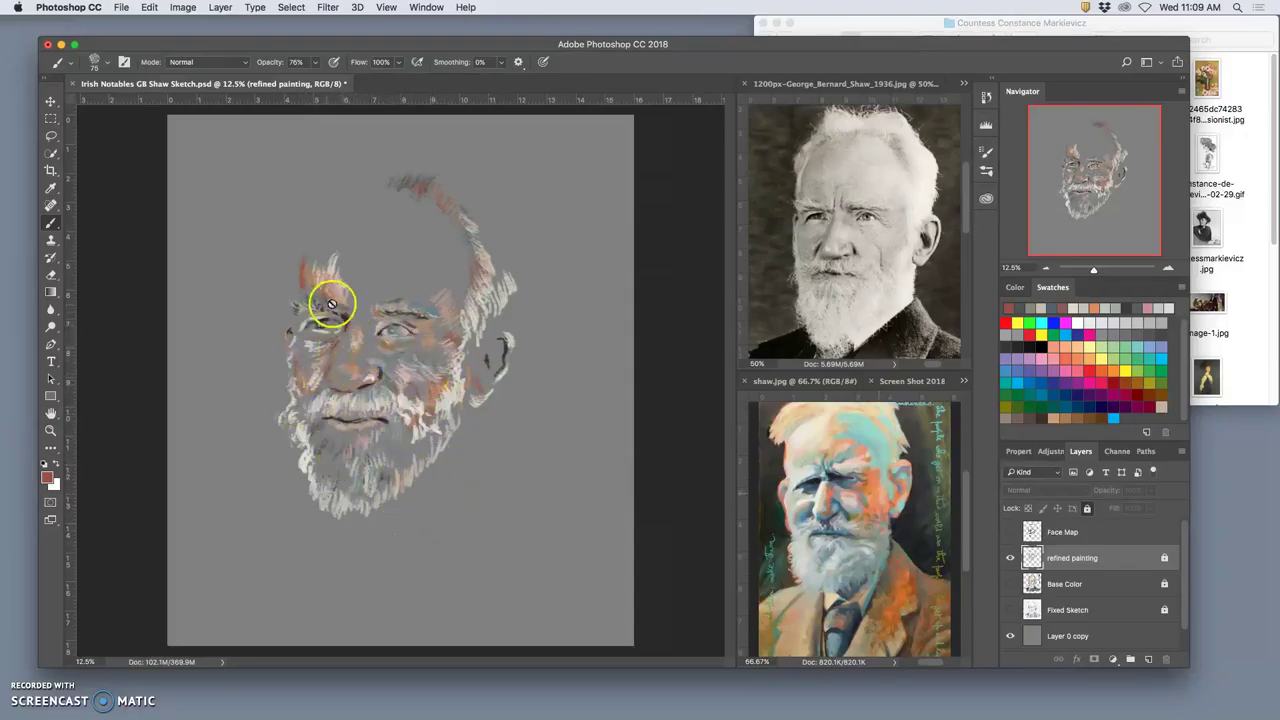
click(1010, 584)
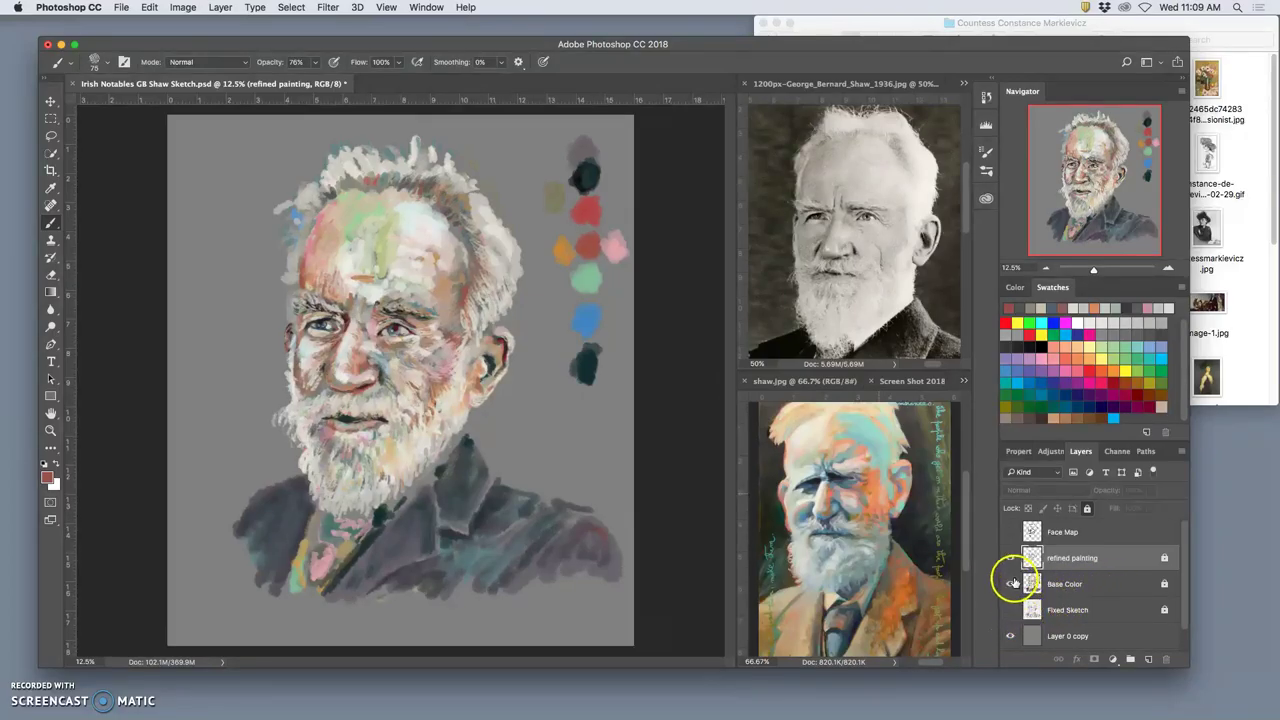
click(1010, 611)
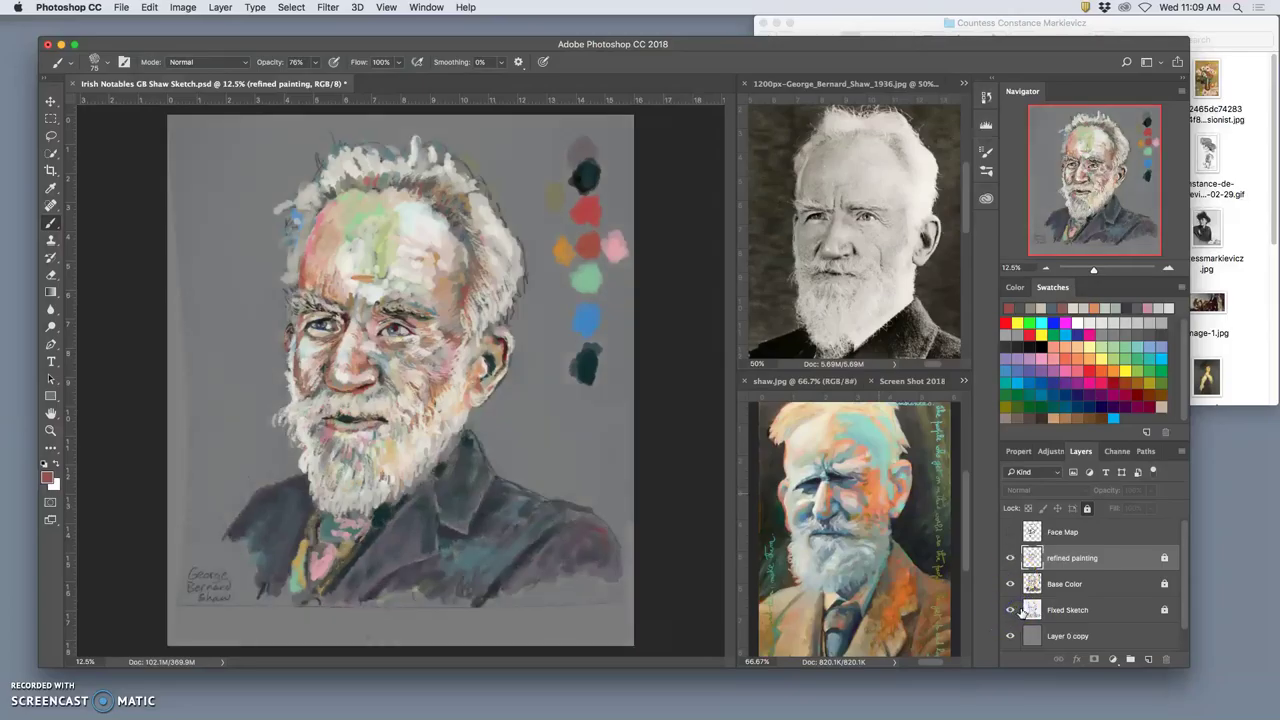
Move the Fixed Sketch layer above the refined painting layer.
click(1022, 610)
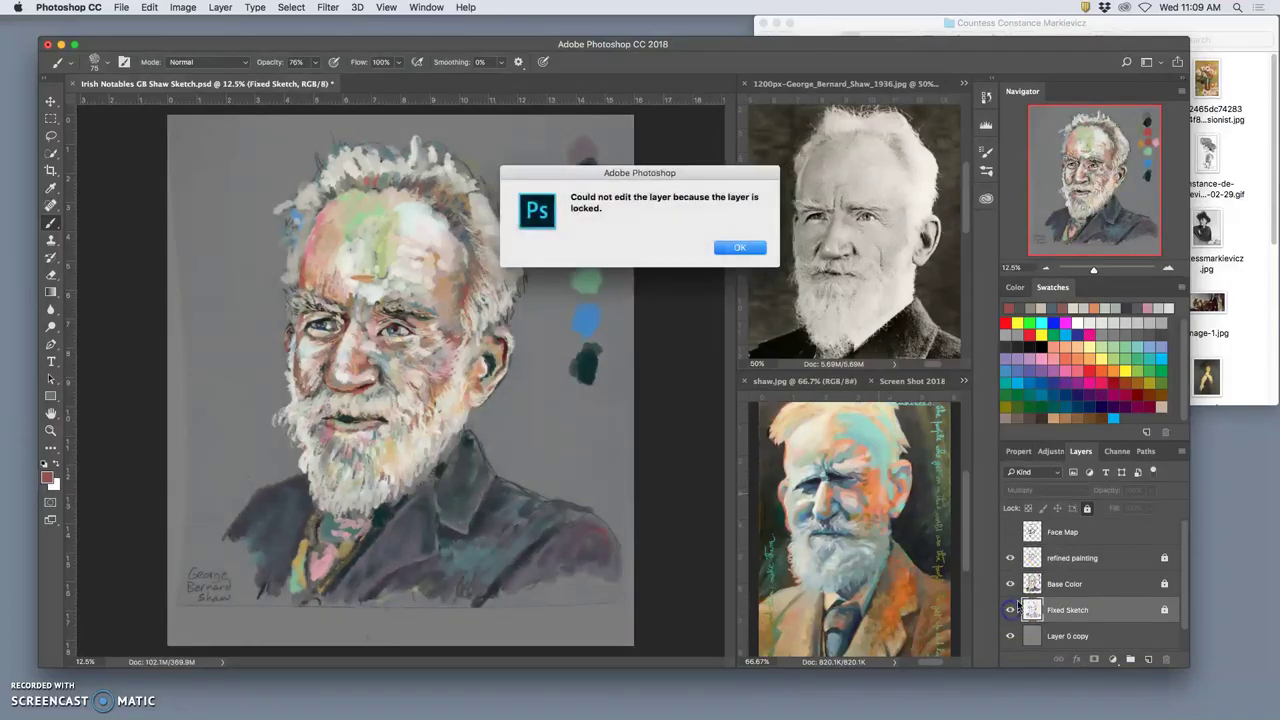
click(758, 264)
drag(1082, 611, 1080, 552)
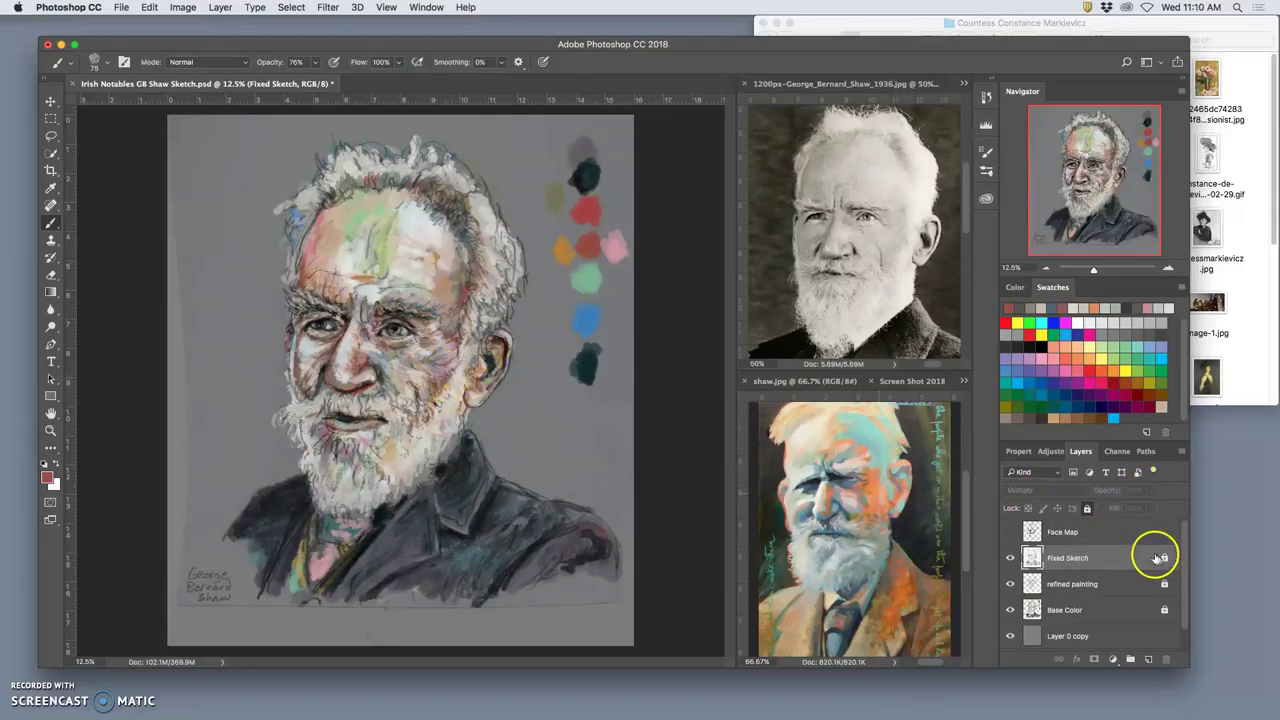
Unlock the Fixed Sketch layer and lower its opacity to 68%.
click(1087, 508)
click(1150, 490)
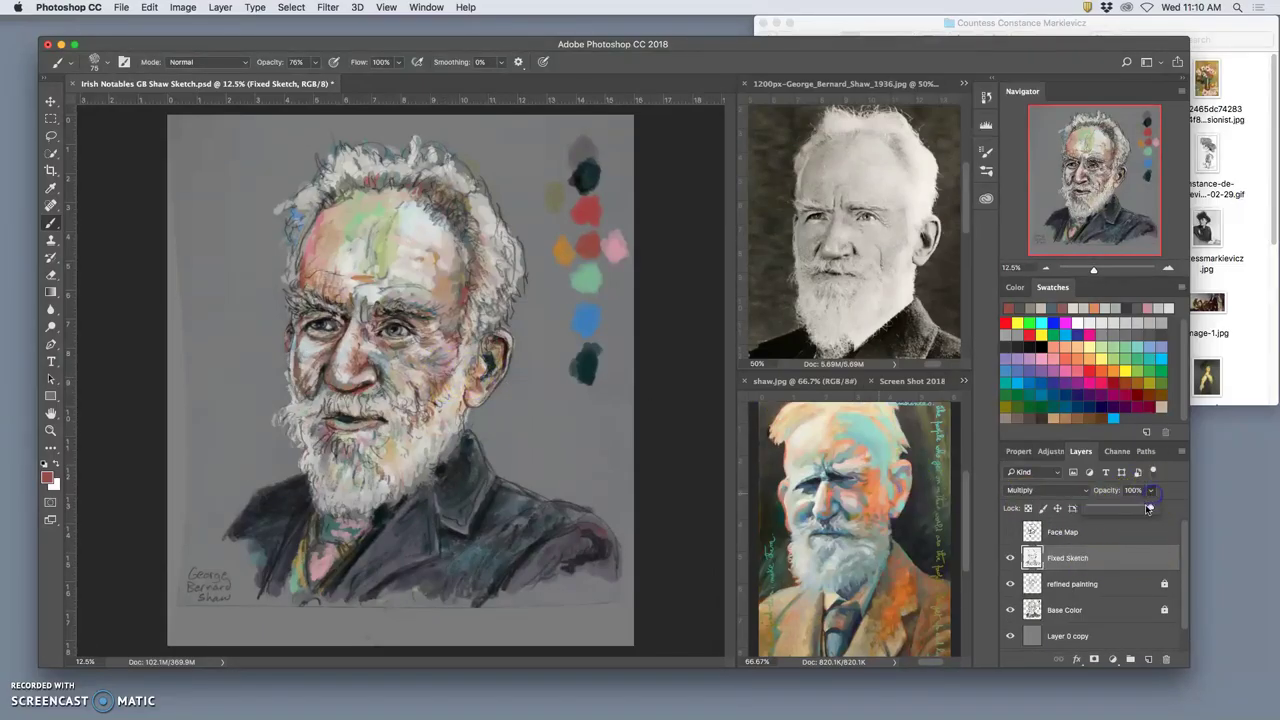
drag(1151, 508, 1131, 509)
click(1063, 500)
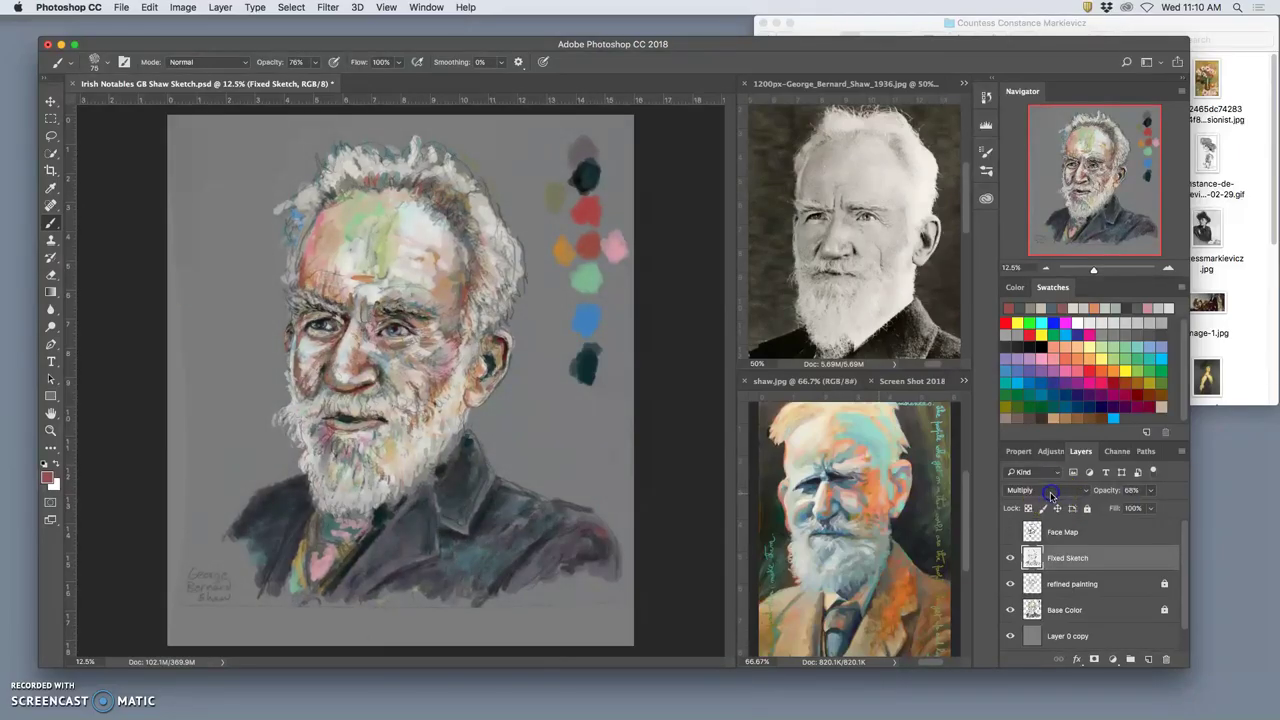
Try the Overlay, Soft Light and Pin Light blend modes on the Fixed Sketch layer.
click(1050, 489)
click(1051, 486)
click(1047, 489)
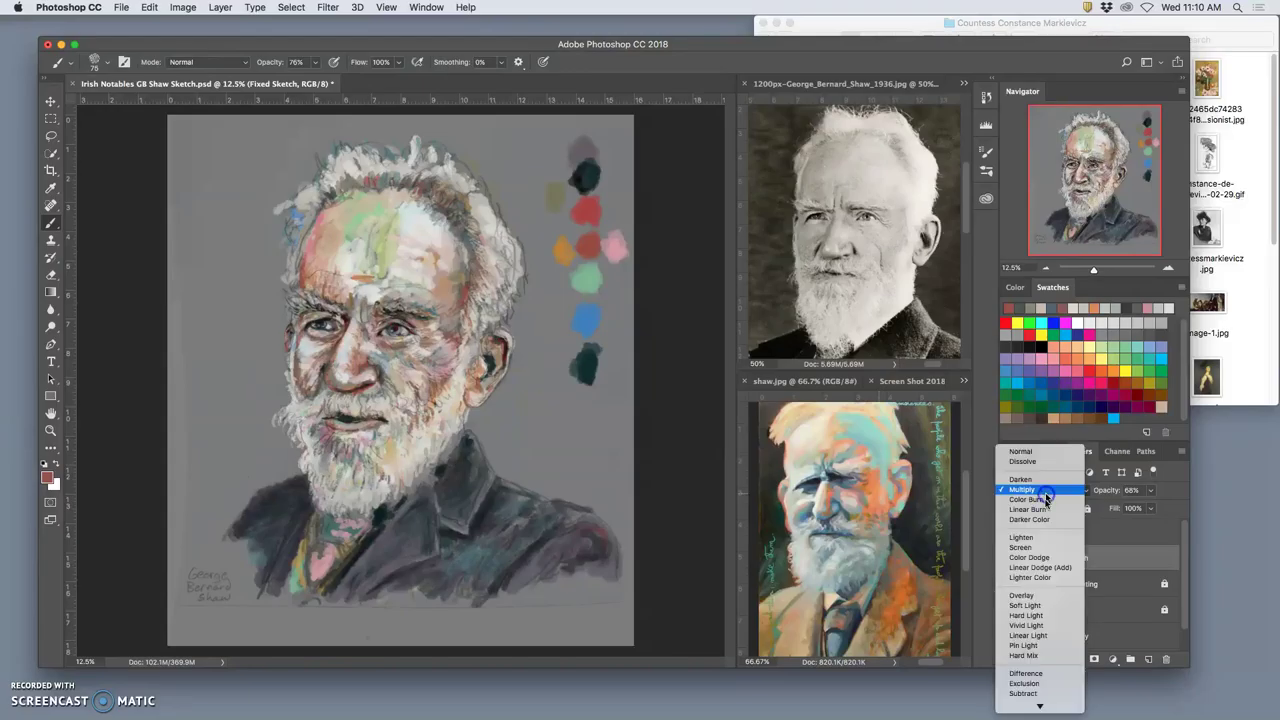
click(1020, 594)
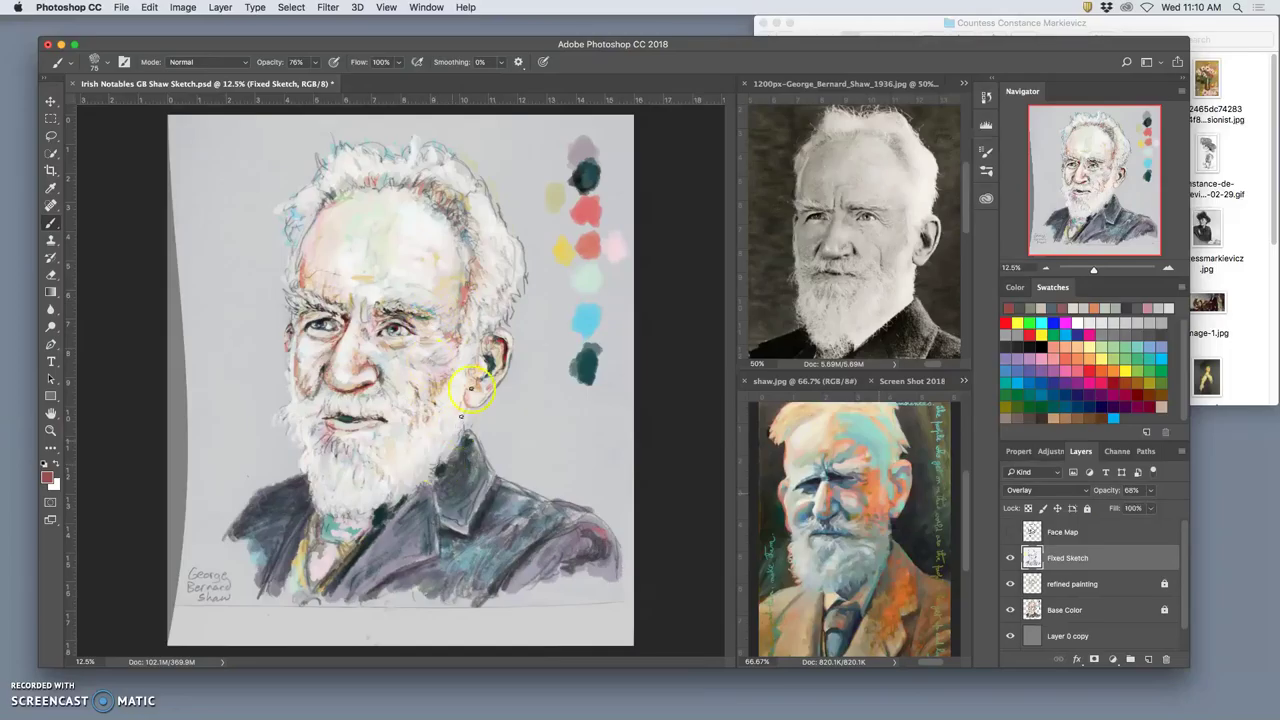
click(1060, 492)
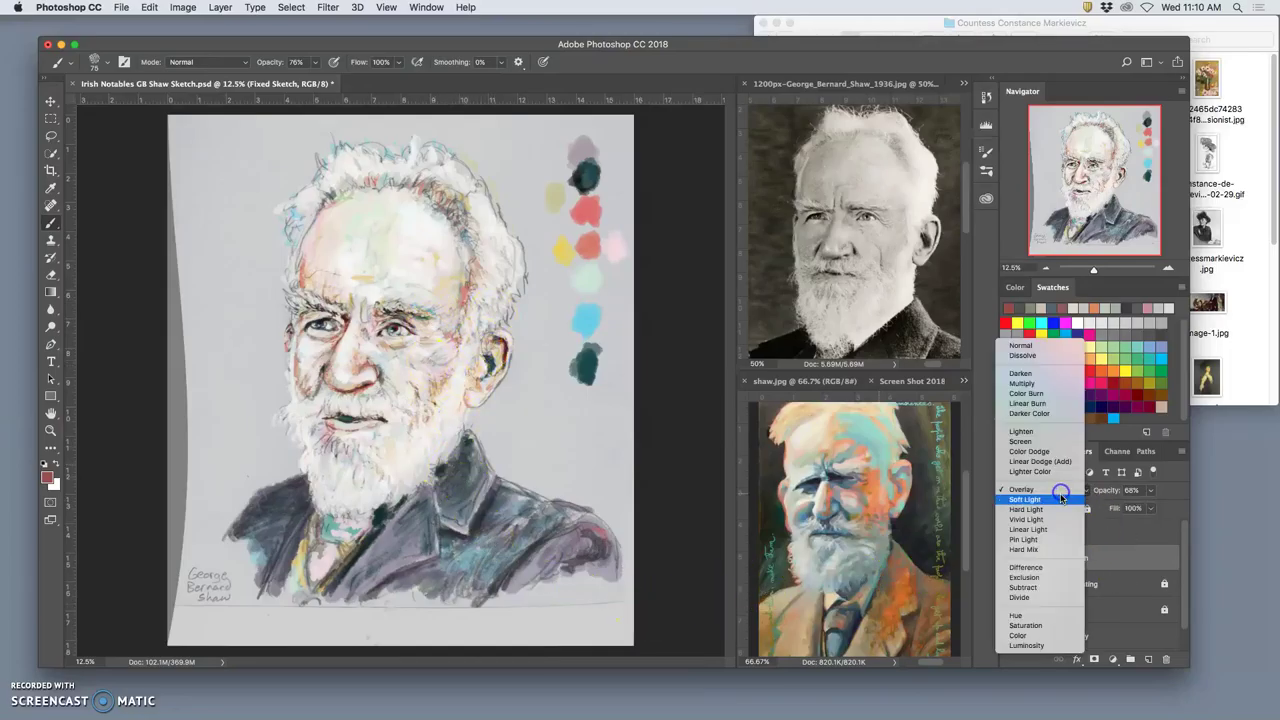
click(1055, 500)
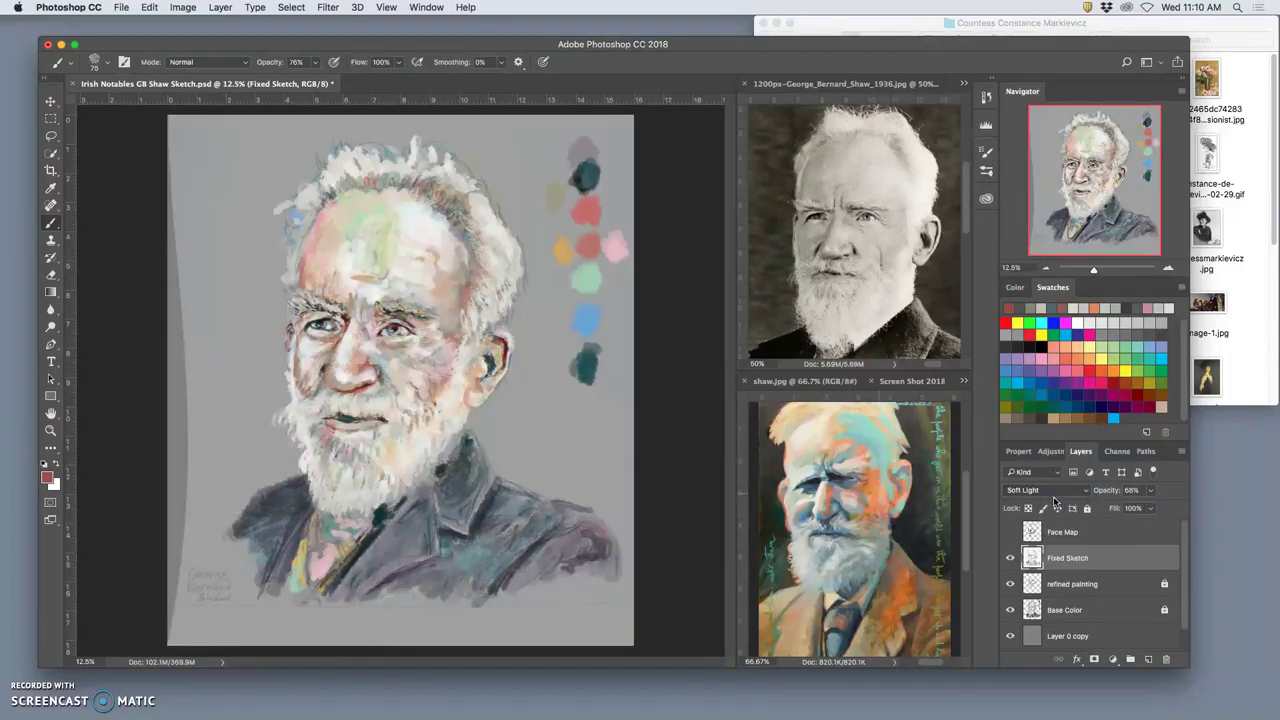
click(1055, 492)
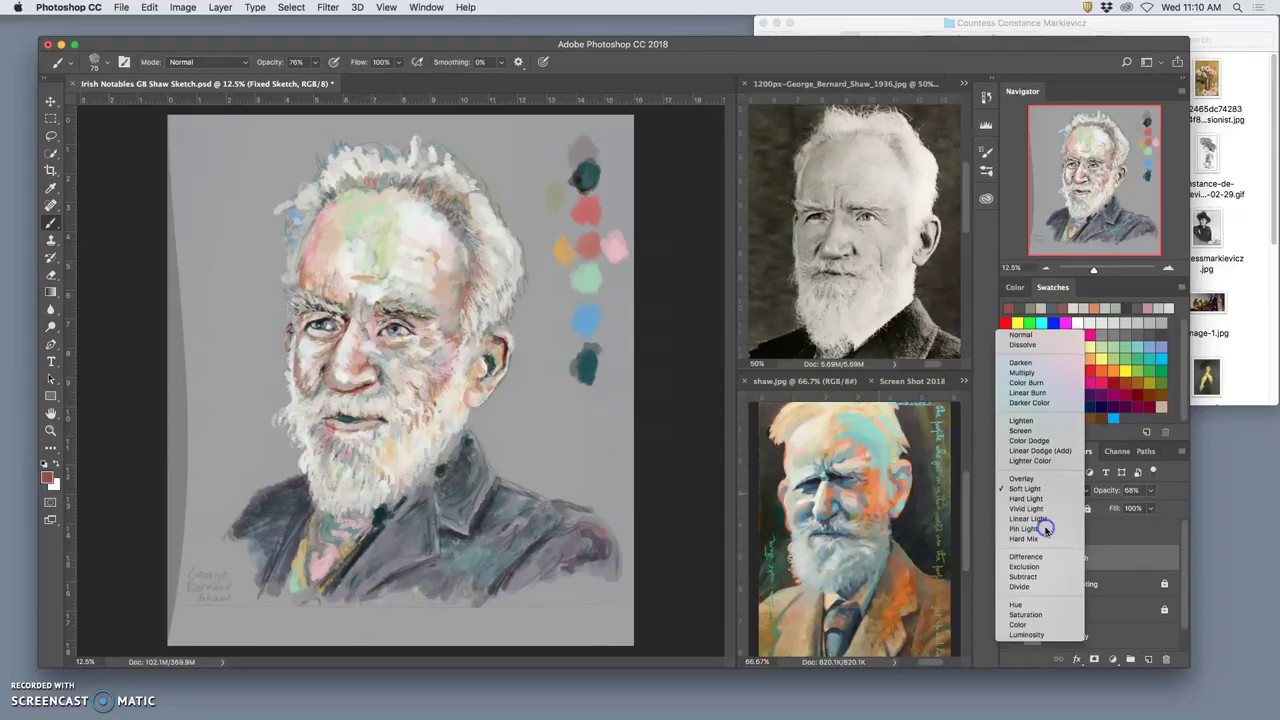
click(1046, 528)
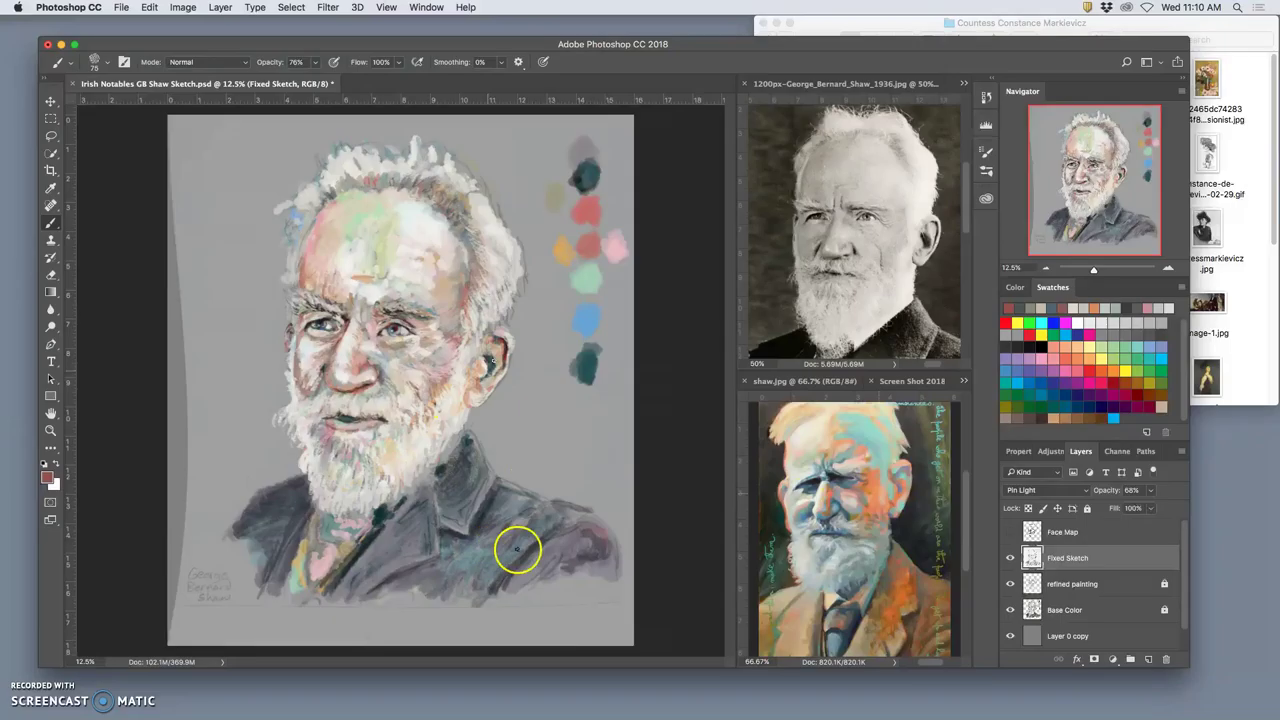
Set the Fixed Sketch layer's blend mode to Overlay and reduce its opacity to 18%.
click(1051, 495)
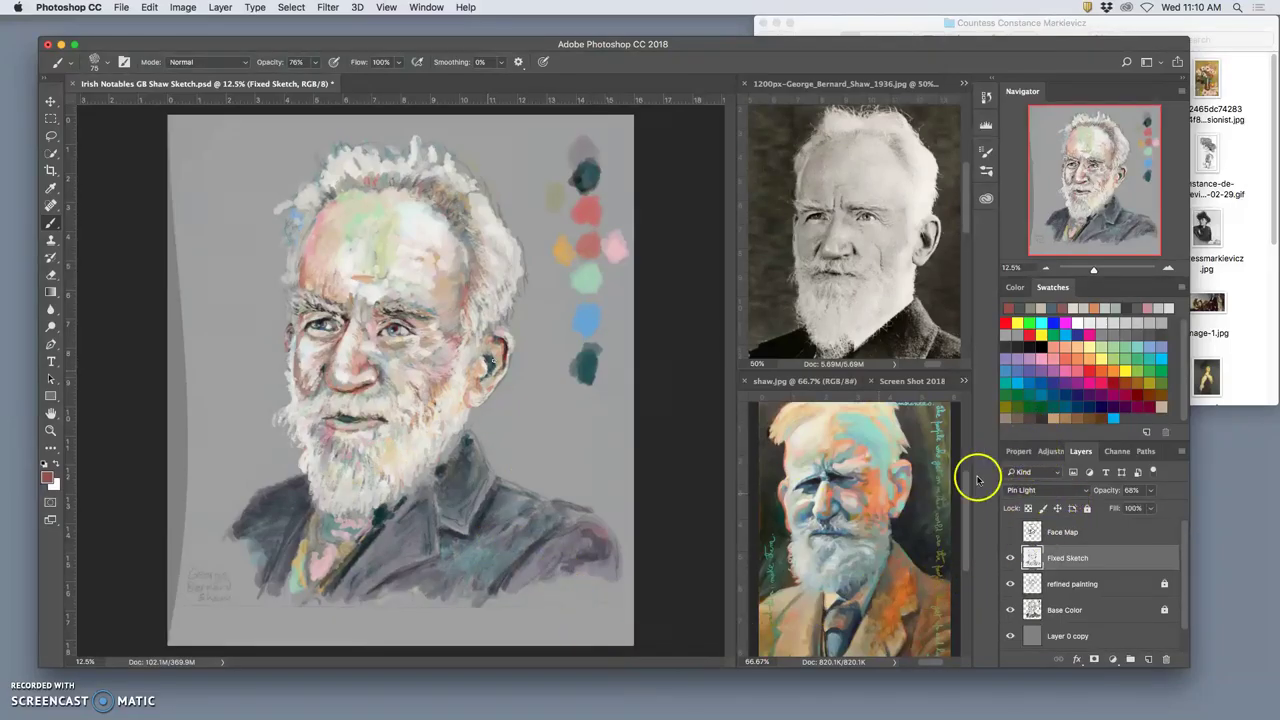
key(Up)
key(Up)
key(Up)
key(Up)
key(Up)
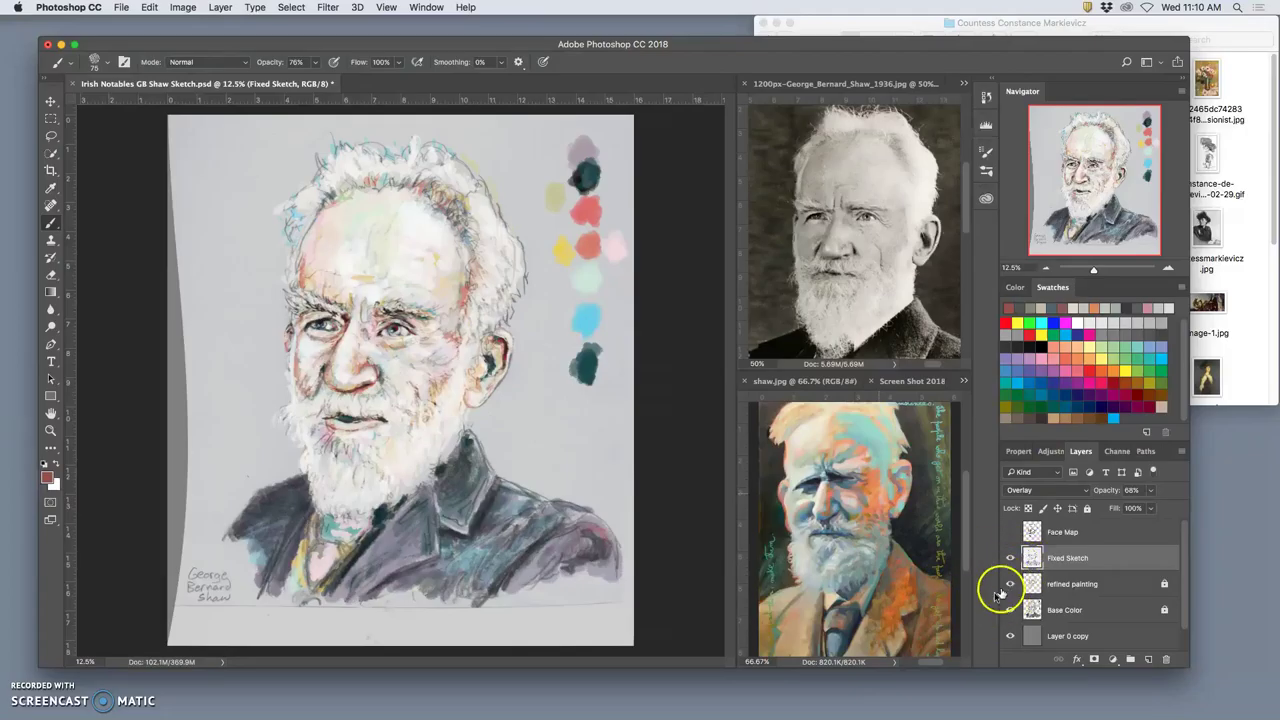
click(1151, 490)
drag(1137, 509, 1120, 510)
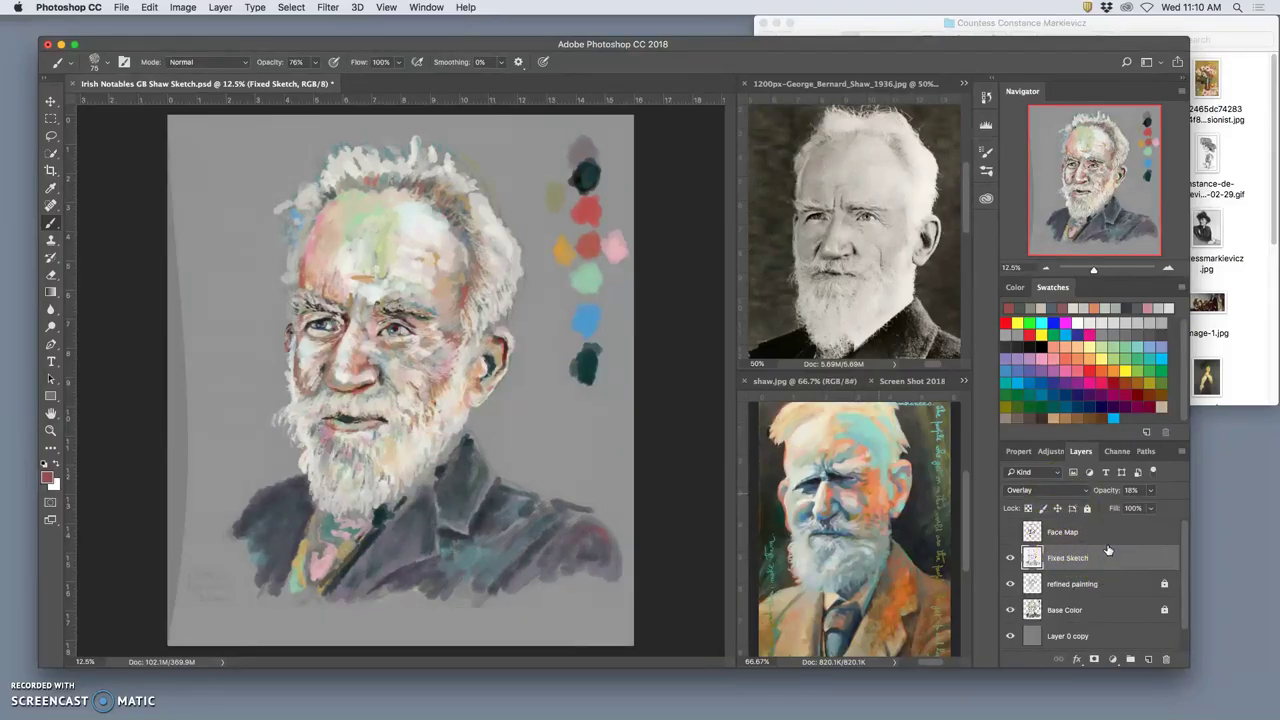
Duplicate the Fixed Sketch layer and set the original to Multiply at 100% opacity.
key(super+j)
click(1097, 586)
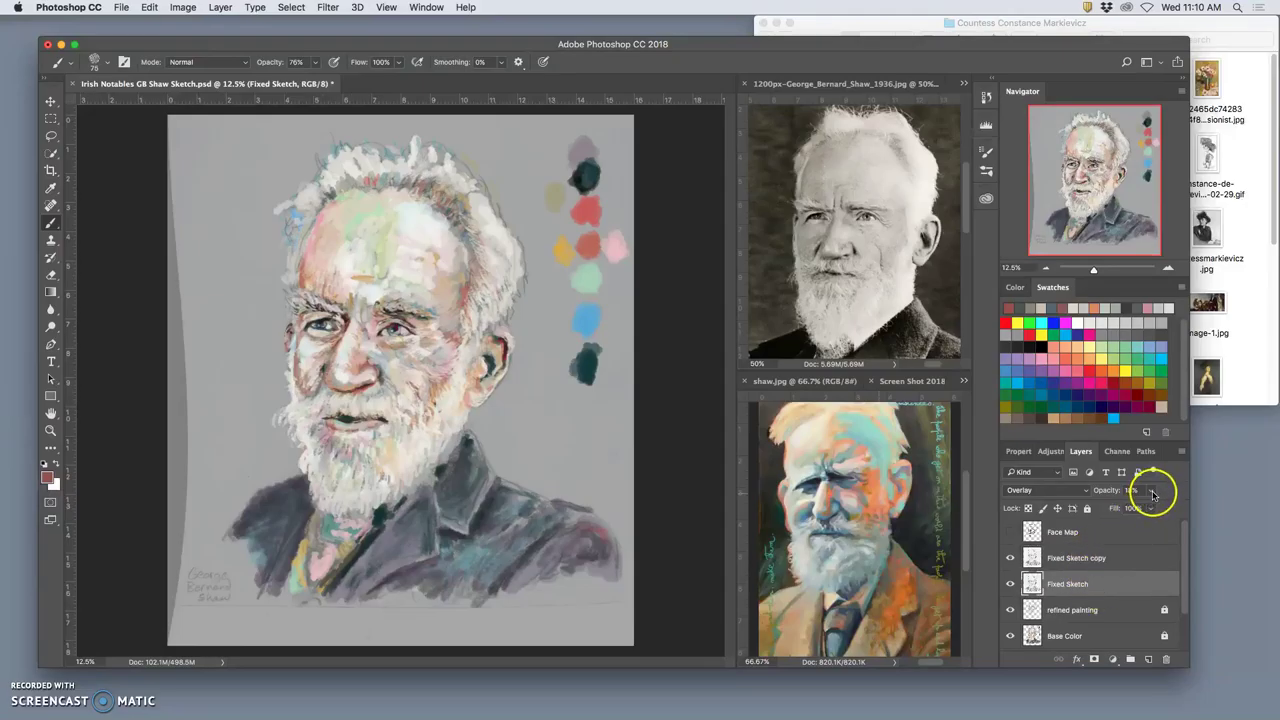
drag(1198, 508, 1198, 508)
click(1082, 490)
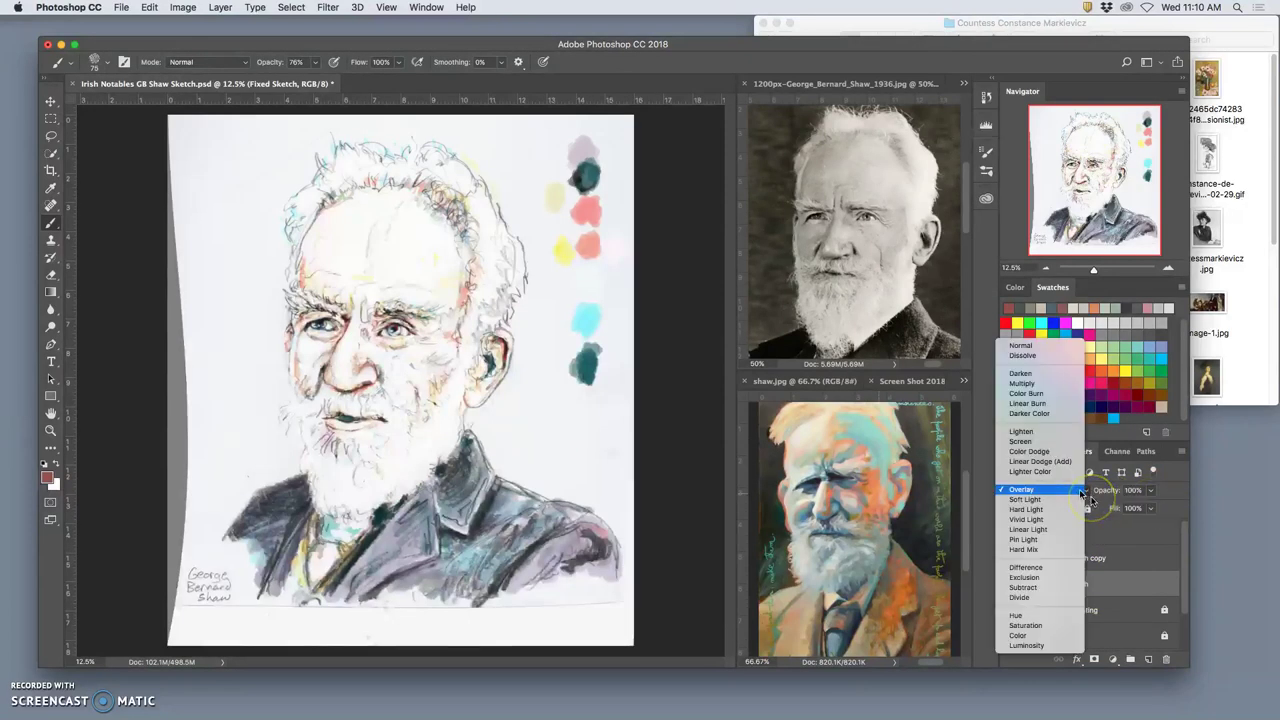
click(1047, 382)
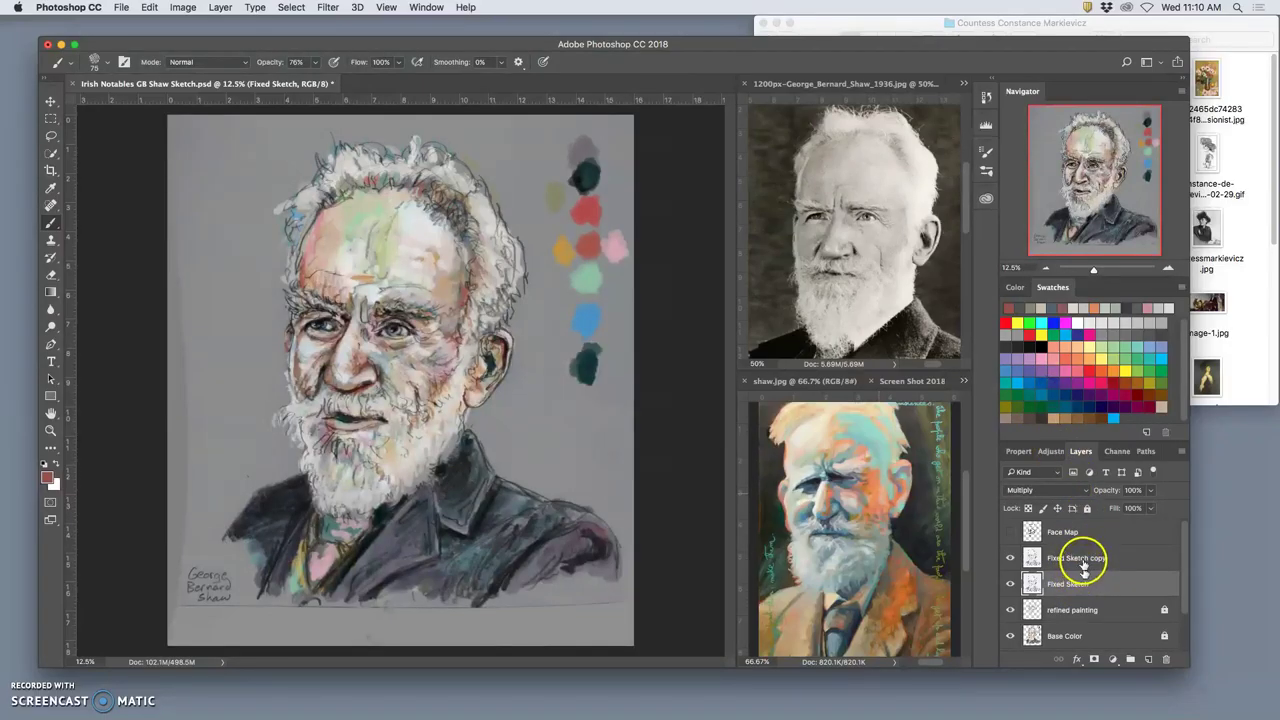
Send the original Fixed Sketch layer below Base Color and toggle the sketch copy's visibility to compare the result.
key(super+shift+bracketleft)
click(1012, 560)
click(1012, 560)
click(1012, 560)
click(1012, 560)
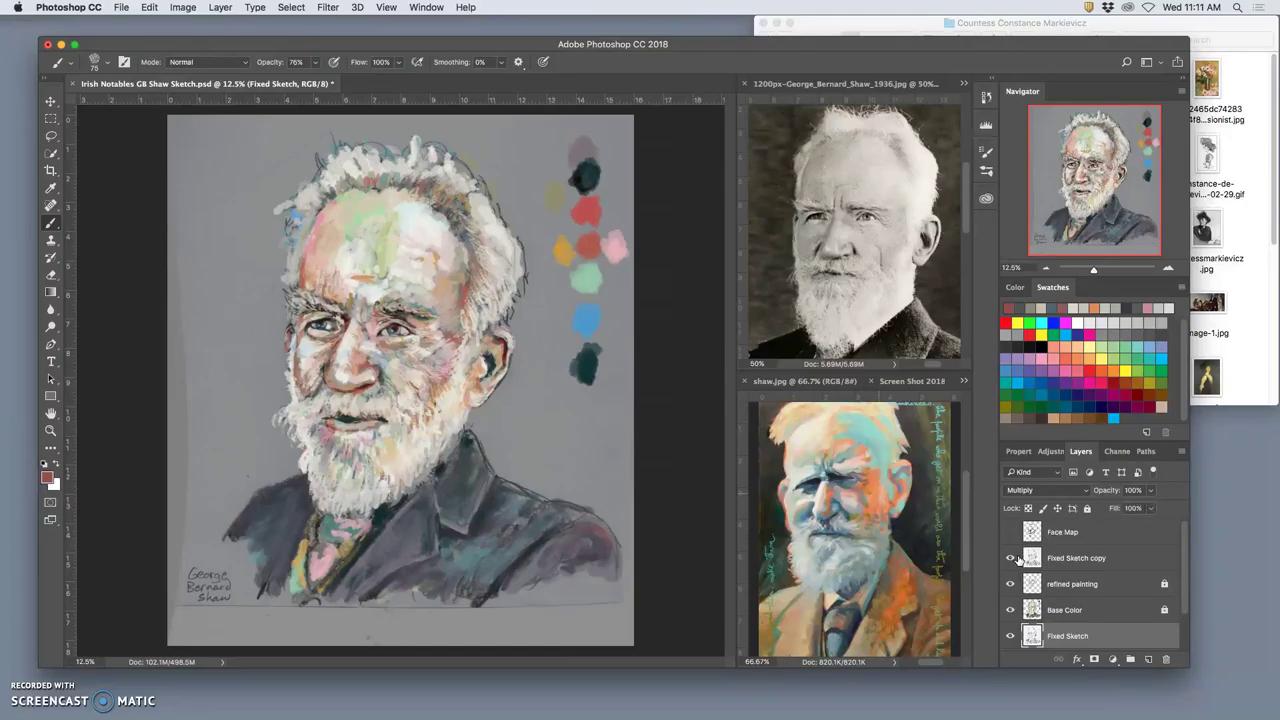
Set the Fixed Sketch copy layer to 23% opacity with the Pin Light blend mode.
key(super+equal)
key(super+equal)
click(1076, 560)
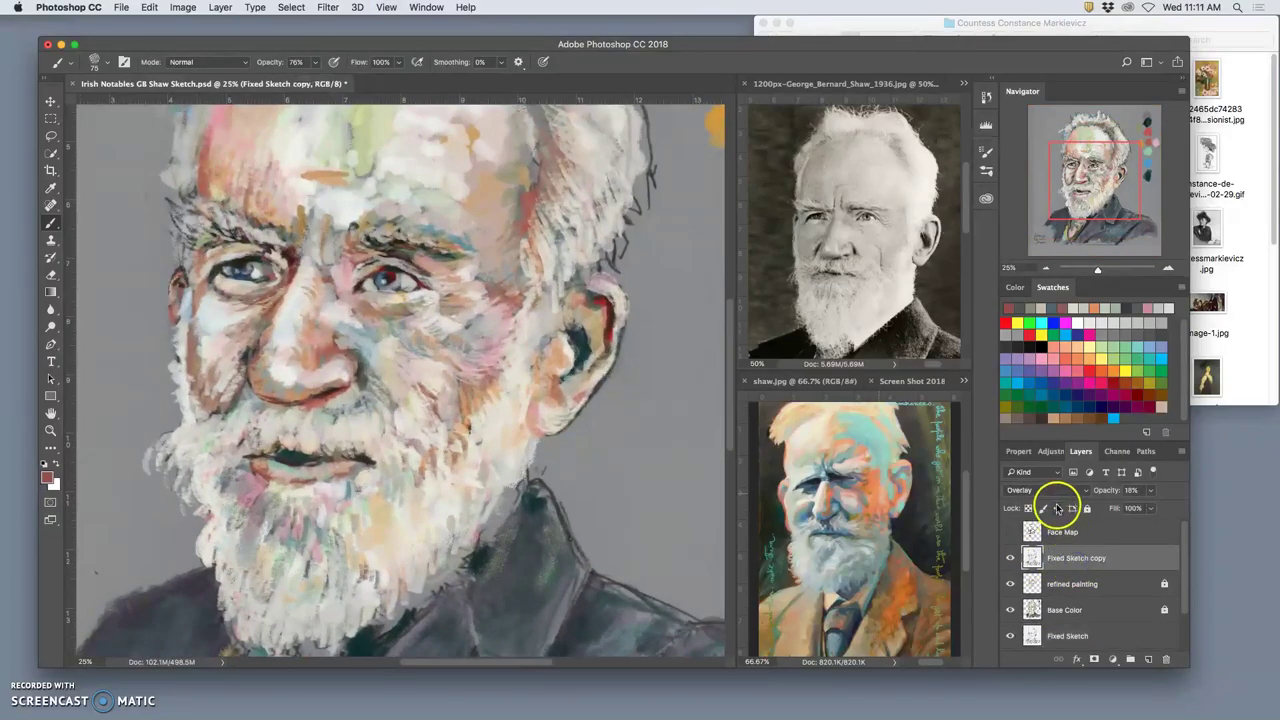
click(1150, 494)
drag(1128, 510, 1132, 510)
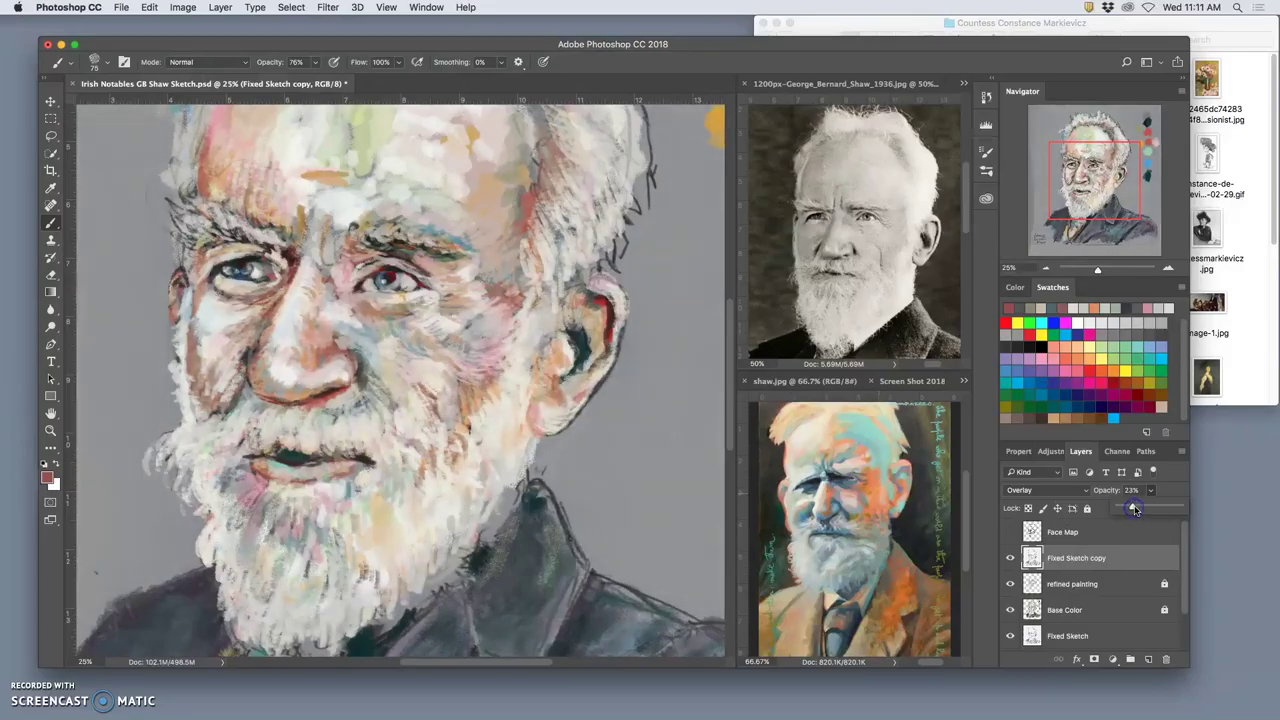
click(1043, 490)
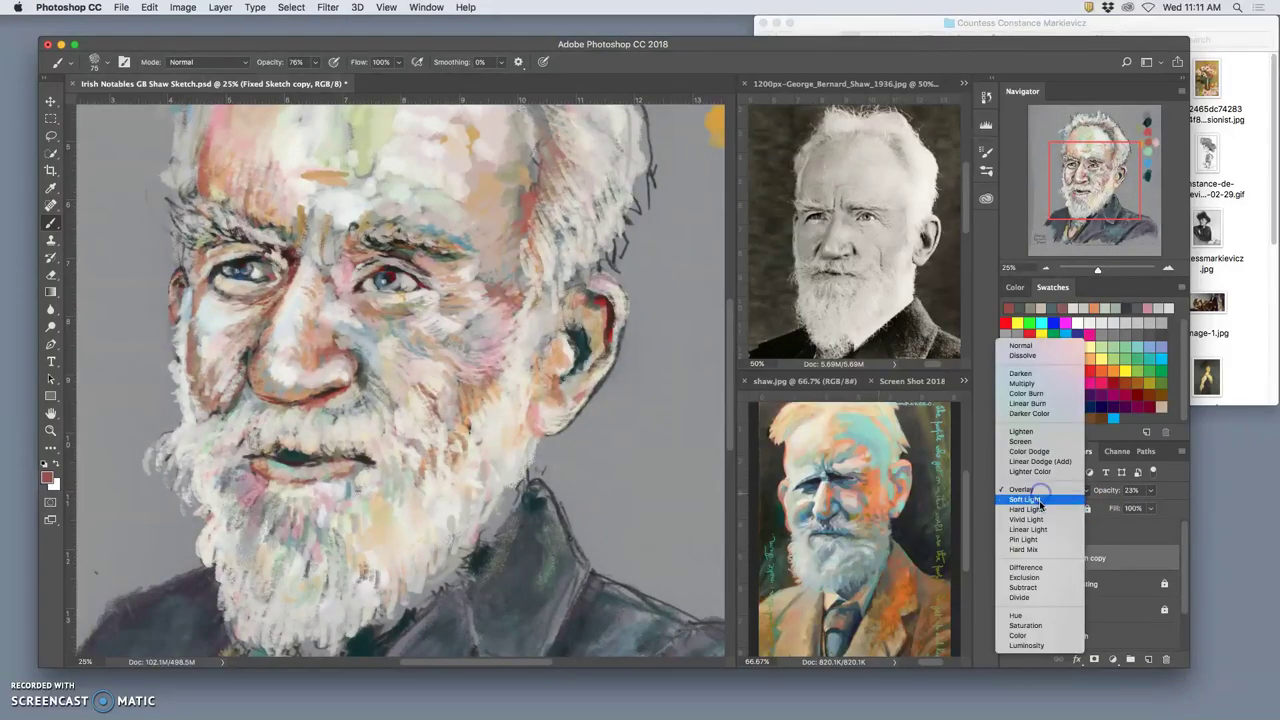
click(1031, 539)
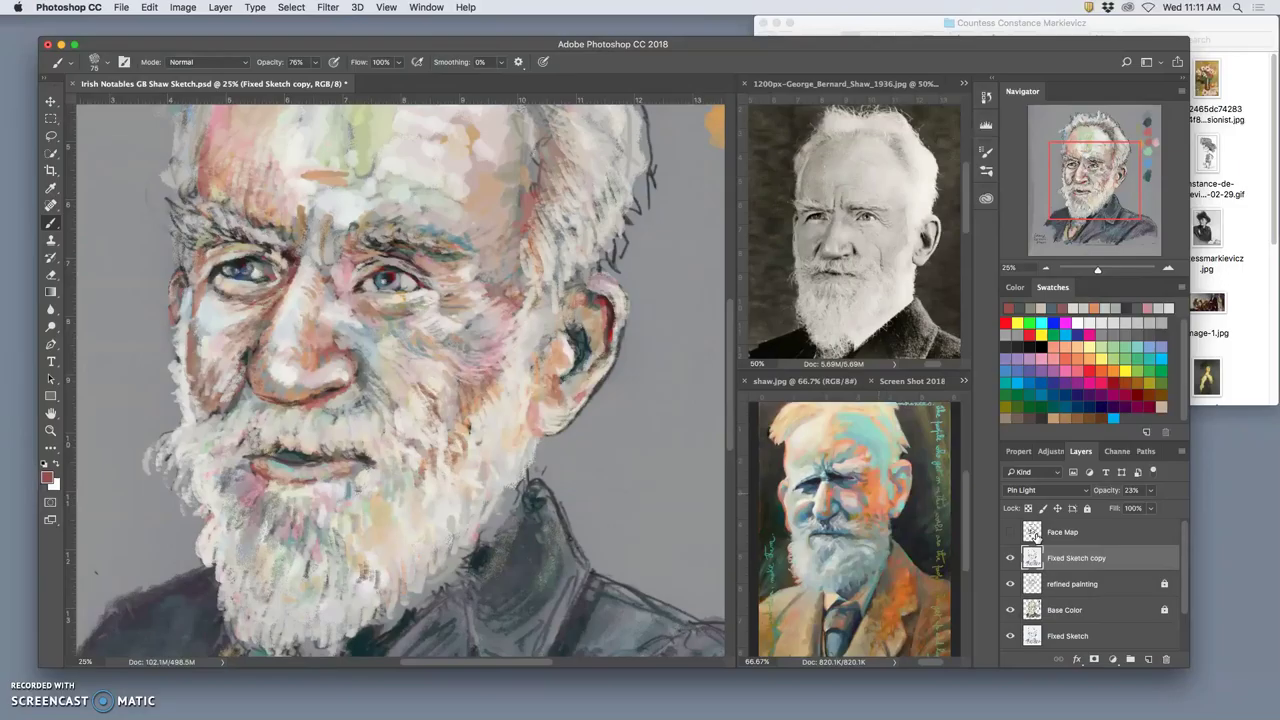
Try the Overlay and Hard Mix blend modes on the Fixed Sketch copy while viewing the whole portrait.
key(super+minus)
key(super+minus)
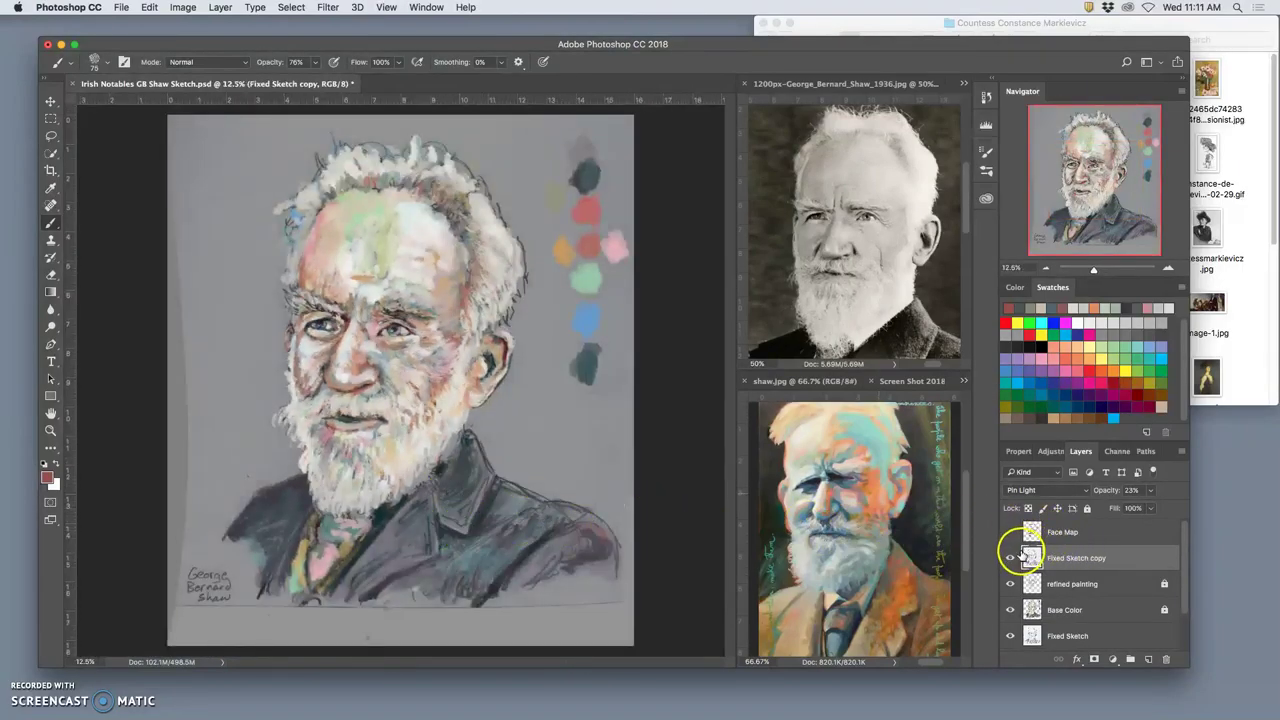
click(1032, 490)
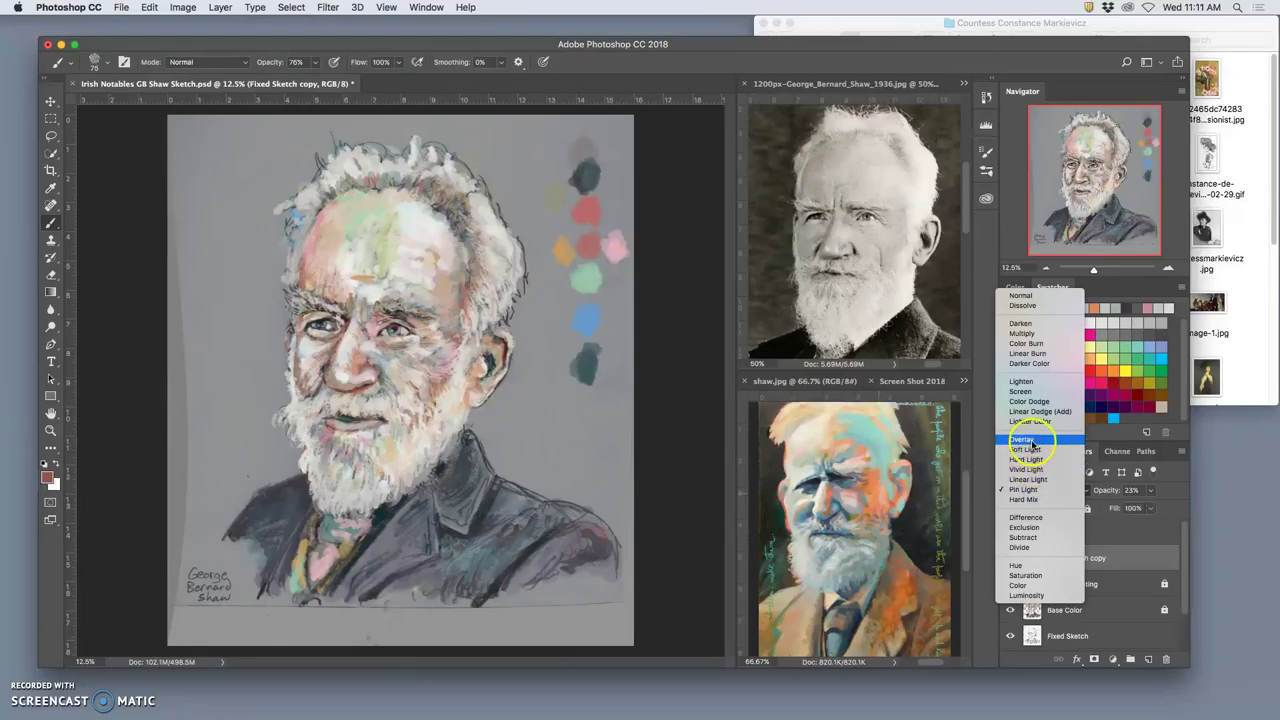
click(1030, 440)
click(1037, 487)
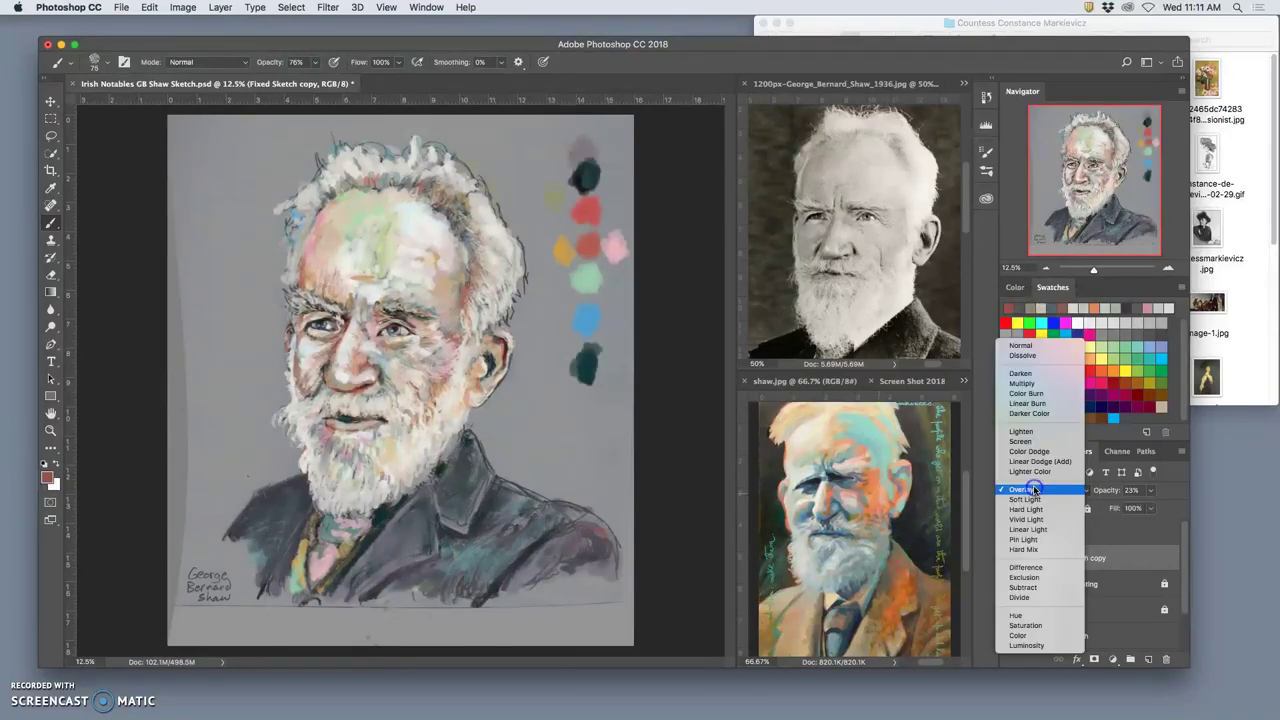
click(1022, 549)
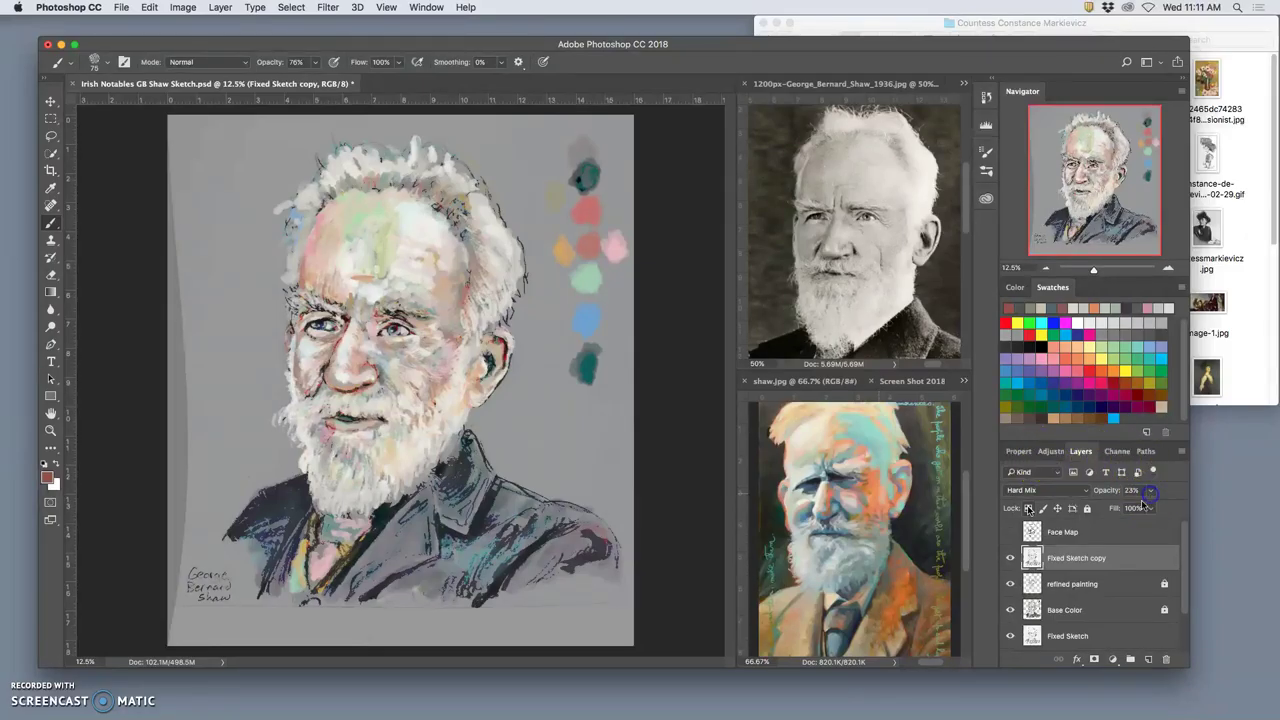
Set the Fixed Sketch copy layer to the Soft Light blend mode at 100% opacity.
drag(1146, 509, 1180, 507)
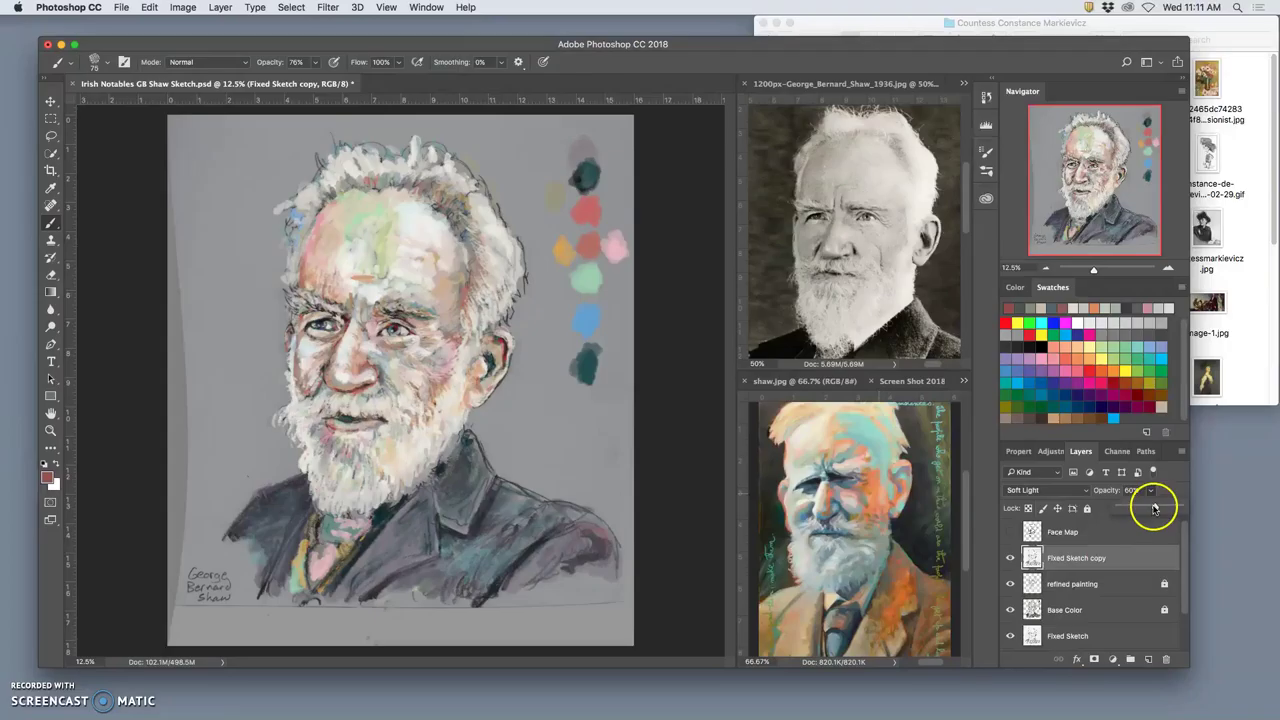
click(462, 400)
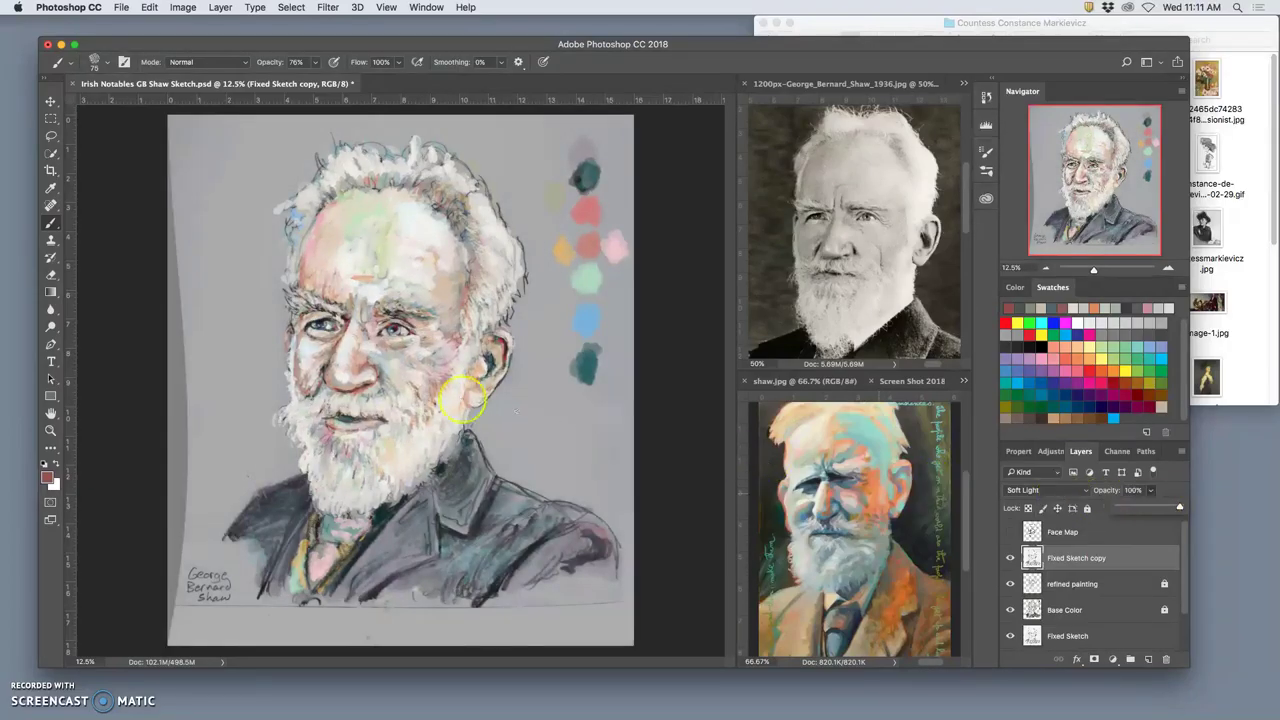
Remove all the white areas from the Fixed Sketch copy layer using the Magic Wand with Contiguous off, then clear the selection.
click(53, 153)
click(100, 163)
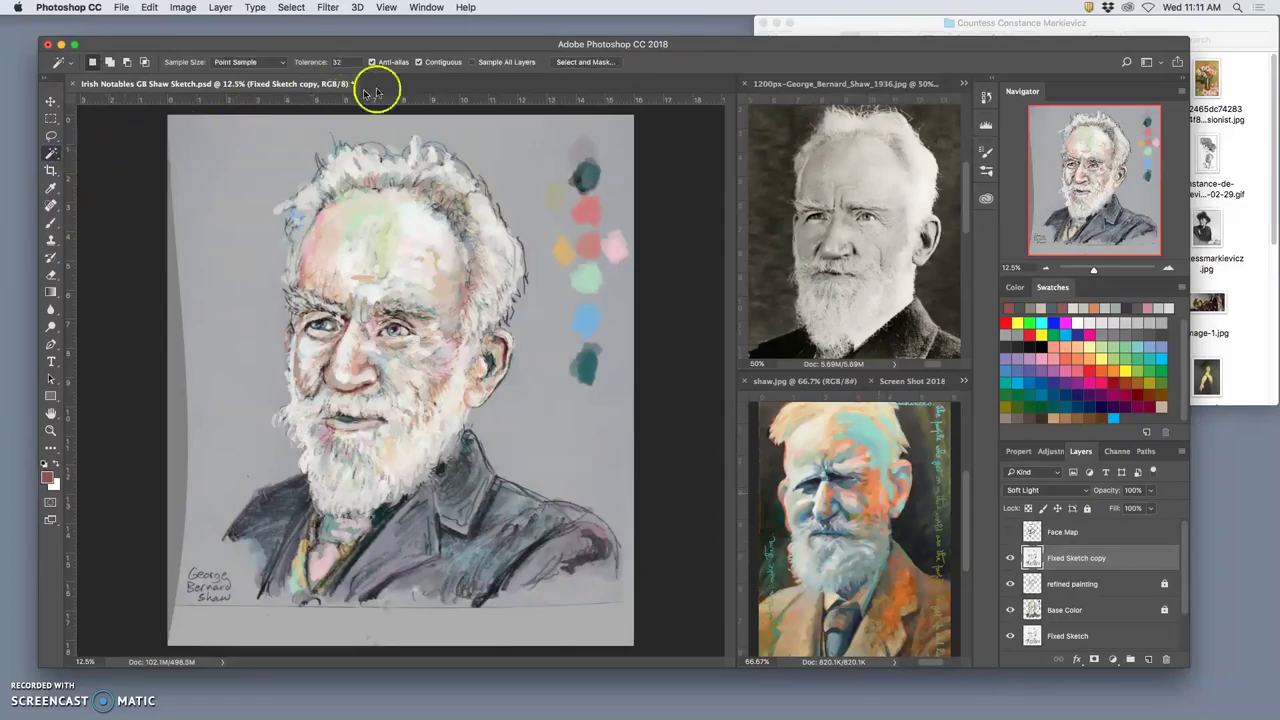
click(419, 62)
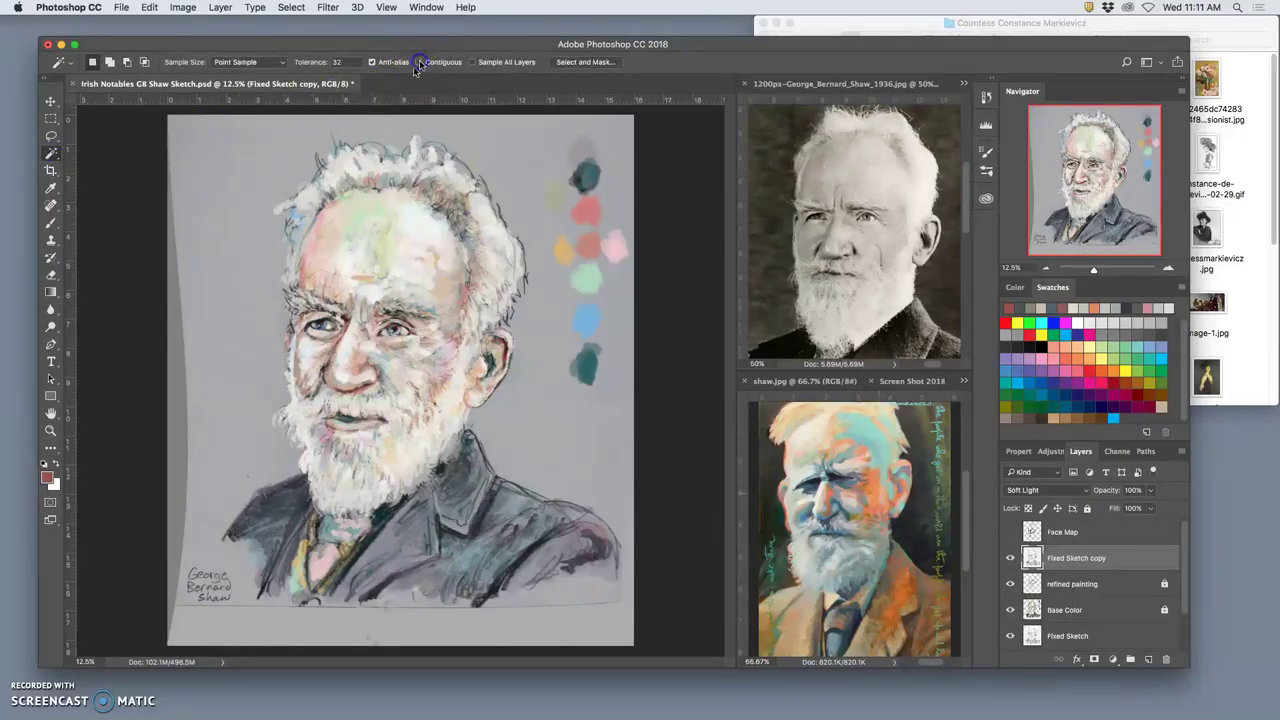
click(210, 175)
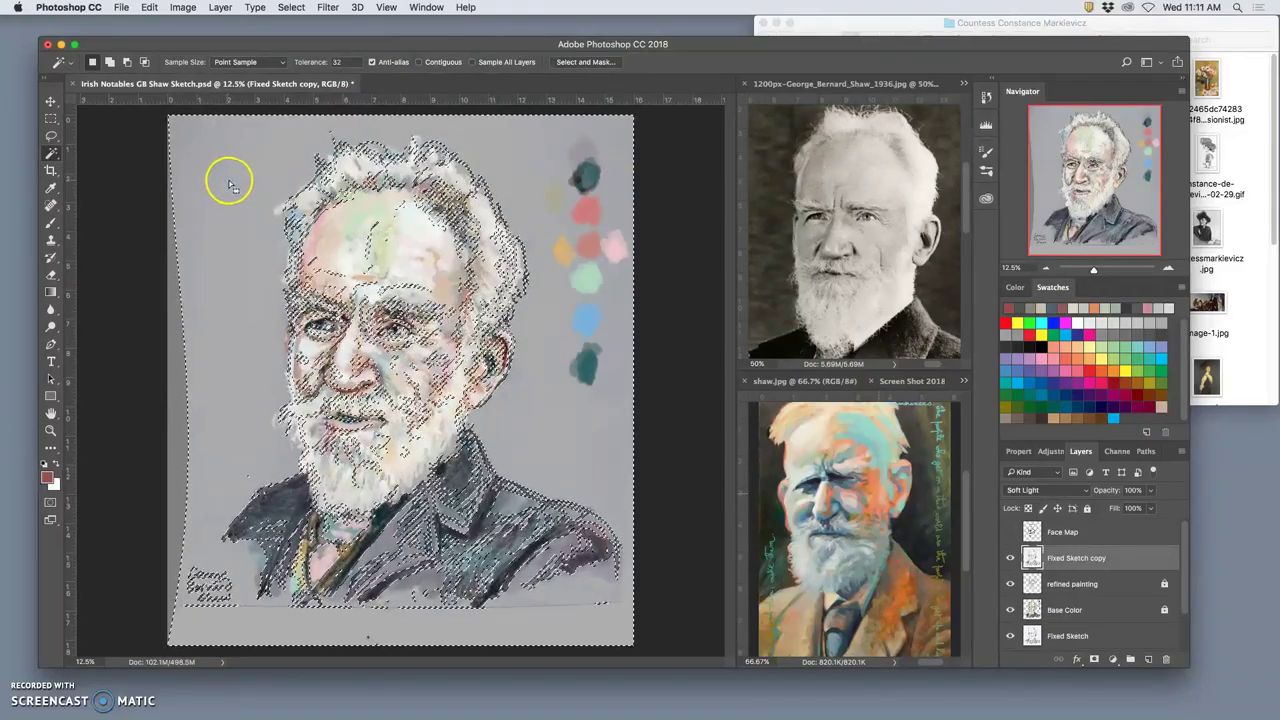
key(Delete)
key(ctrl+d)
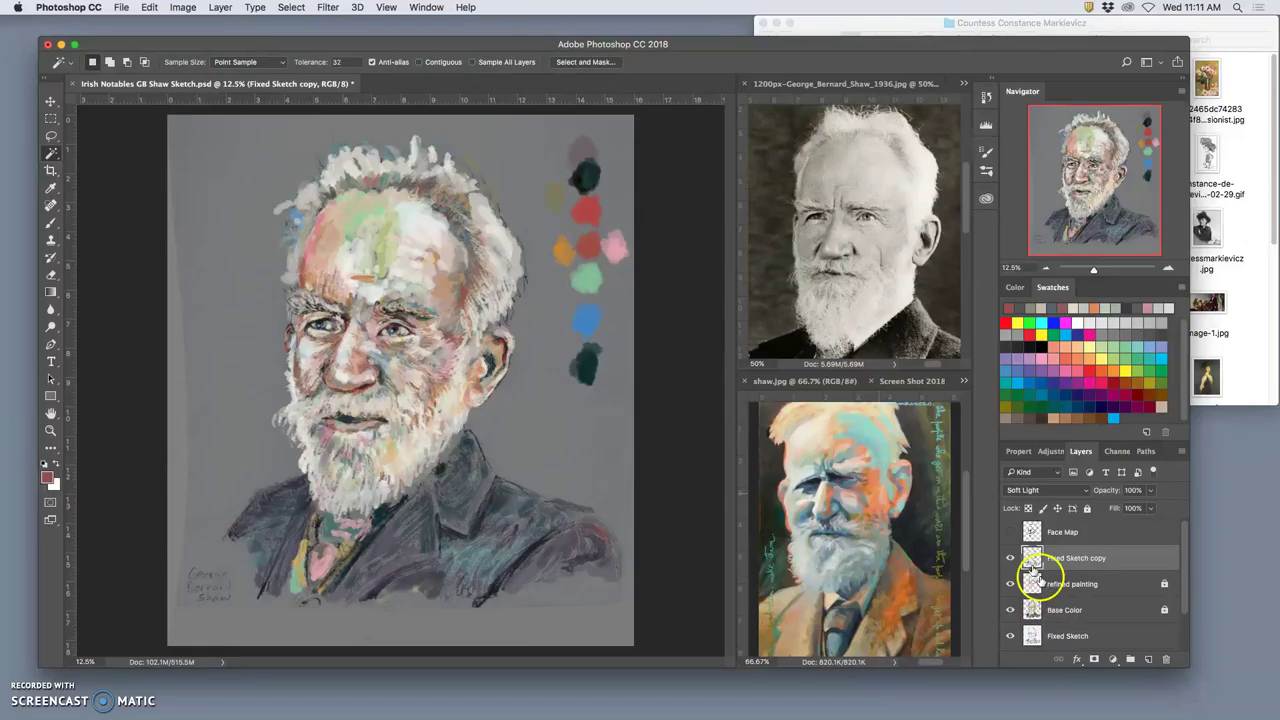
Compare the portrait's eyes and nose with the Fixed Sketch copy layer hidden and shown.
click(1010, 558)
click(1010, 558)
key(super+equal)
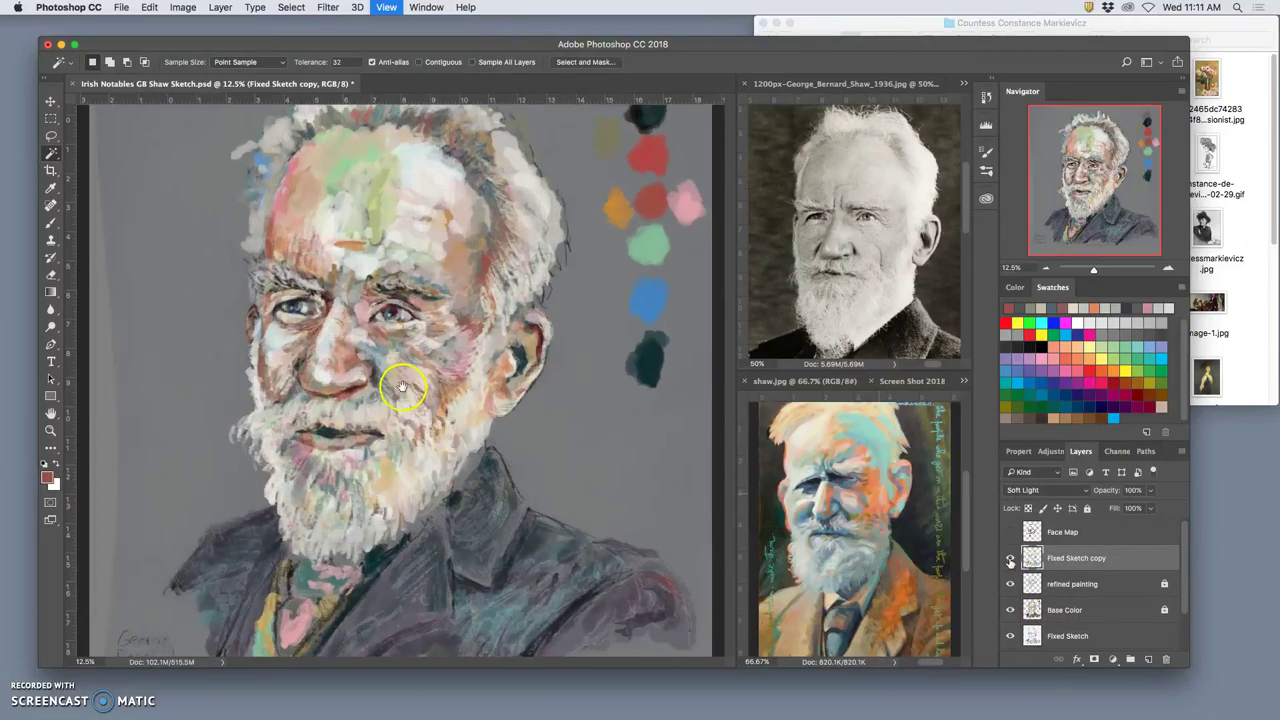
key(super+equal)
key(super+equal)
key(super+equal)
drag(382, 336, 452, 404)
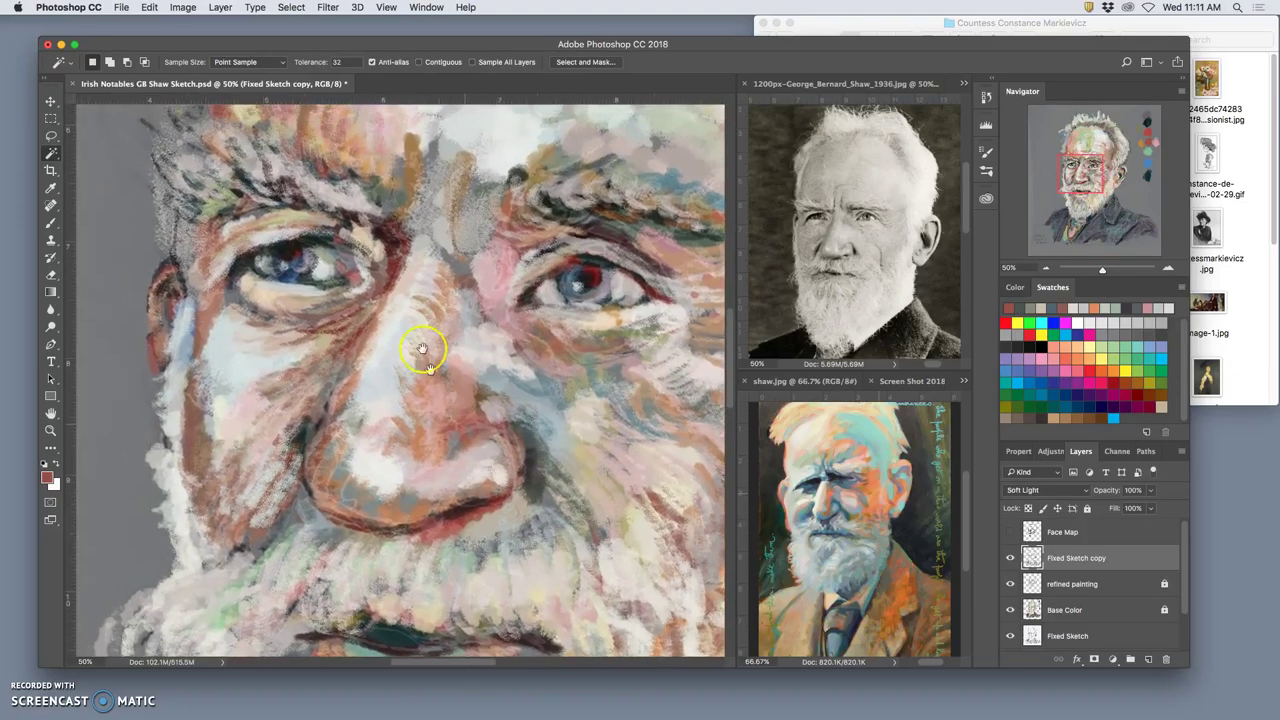
click(1010, 558)
click(1010, 558)
click(1010, 558)
click(1010, 558)
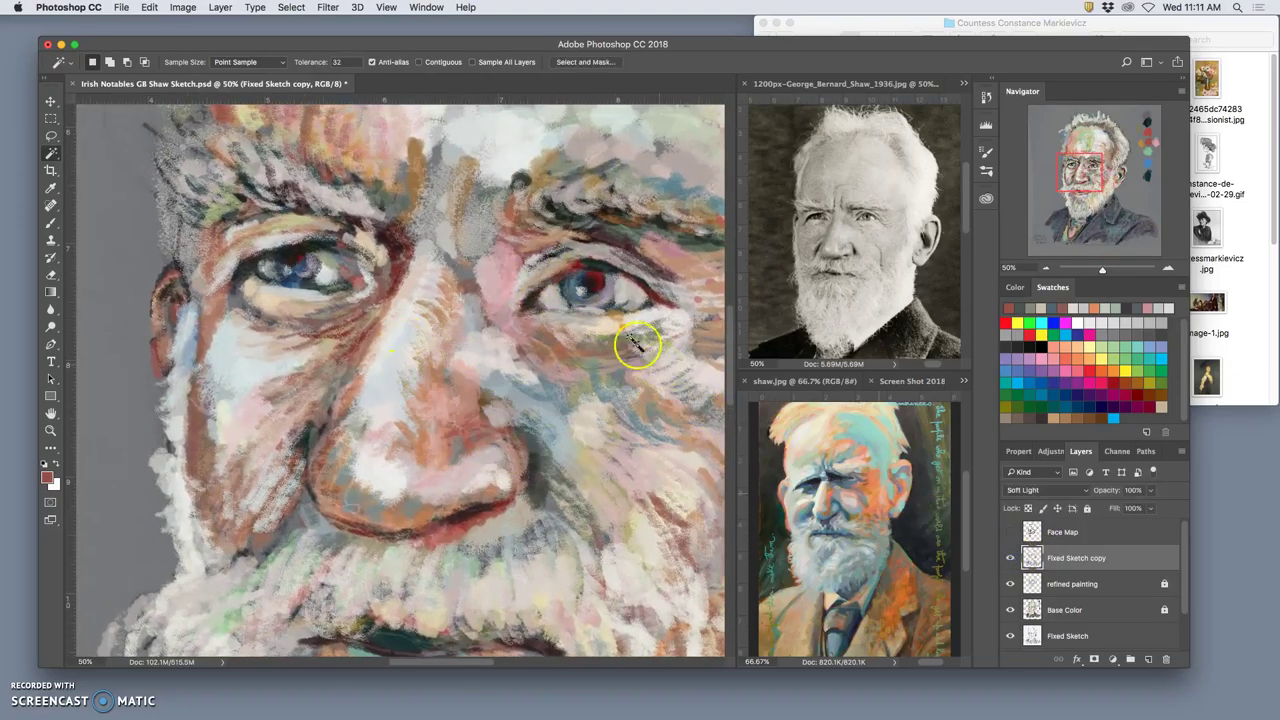
Examine the brushwork beside the nose up close, toggling the Fixed Sketch copy's visibility to see the sketch's effect.
key(super+equal)
key(super+equal)
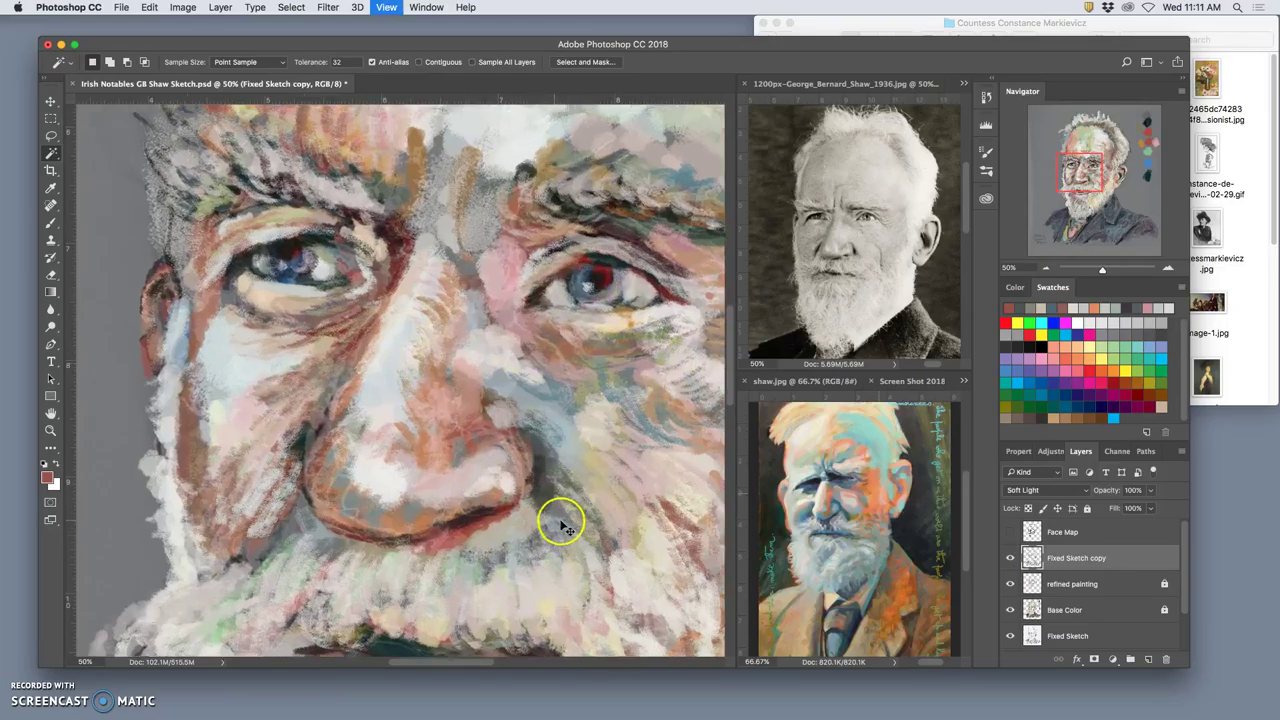
key(super+equal)
drag(563, 489, 468, 220)
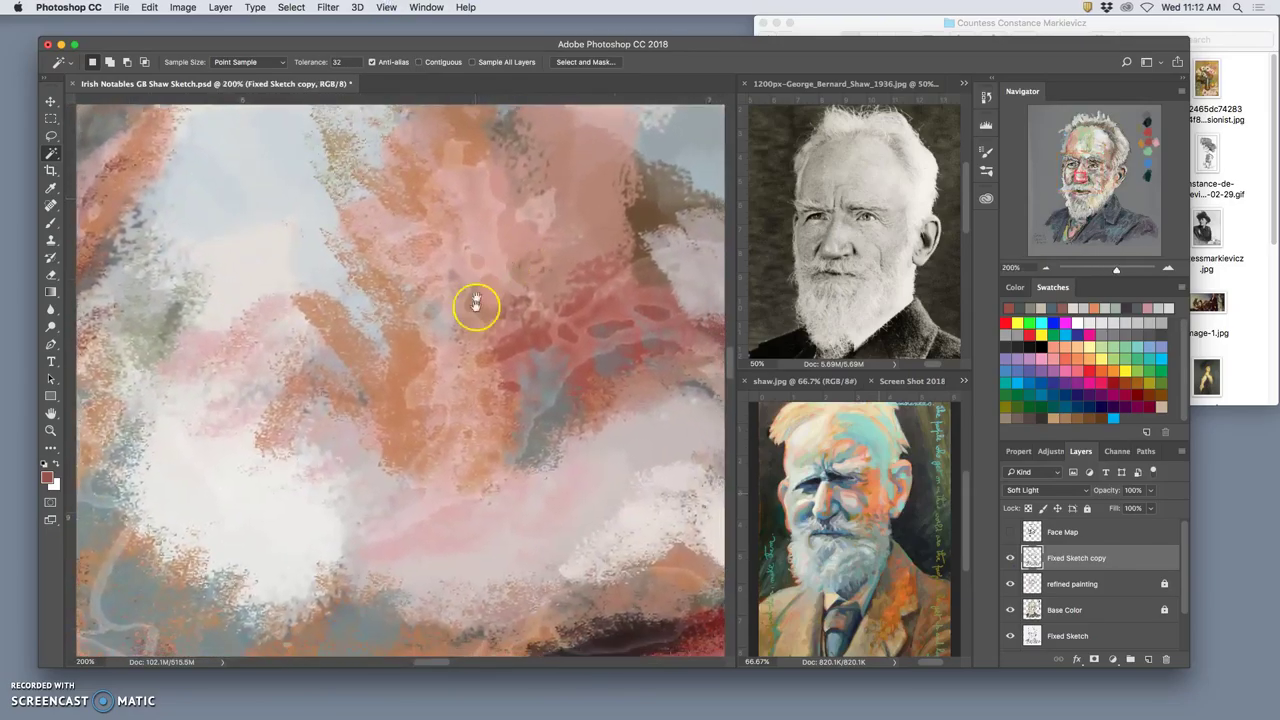
scroll(448, 405, right, 5)
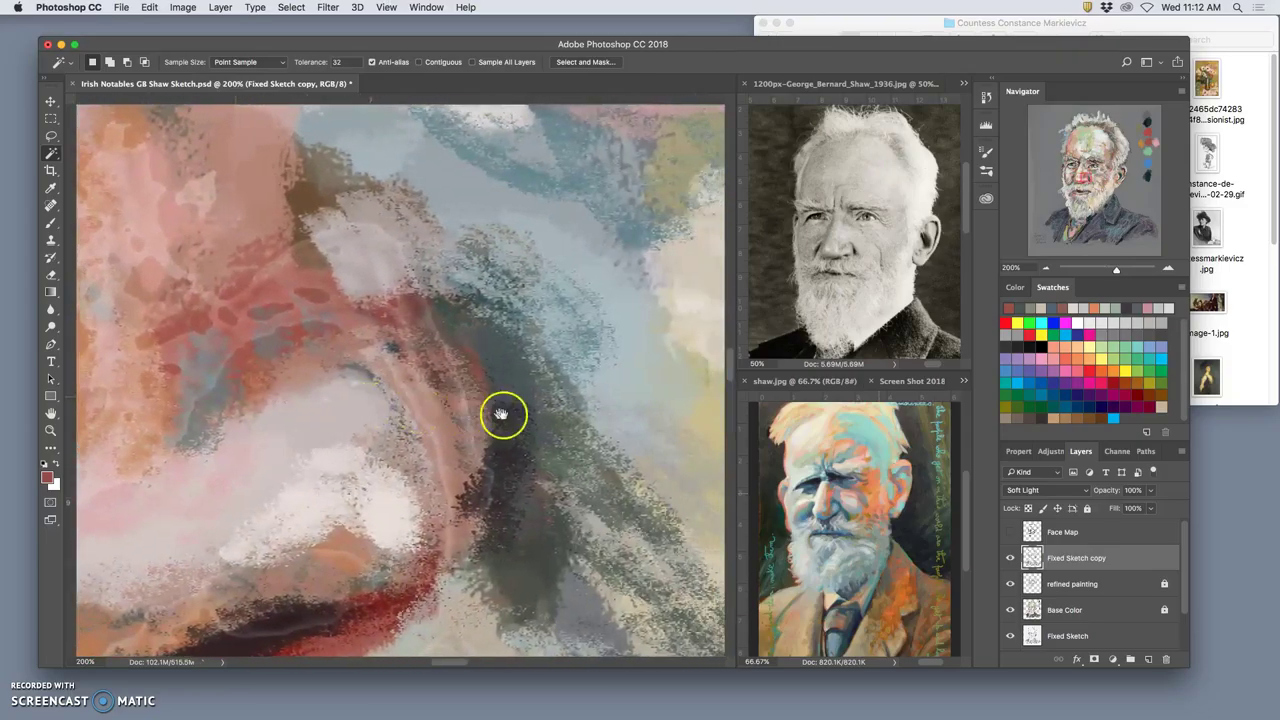
click(1010, 559)
click(1010, 560)
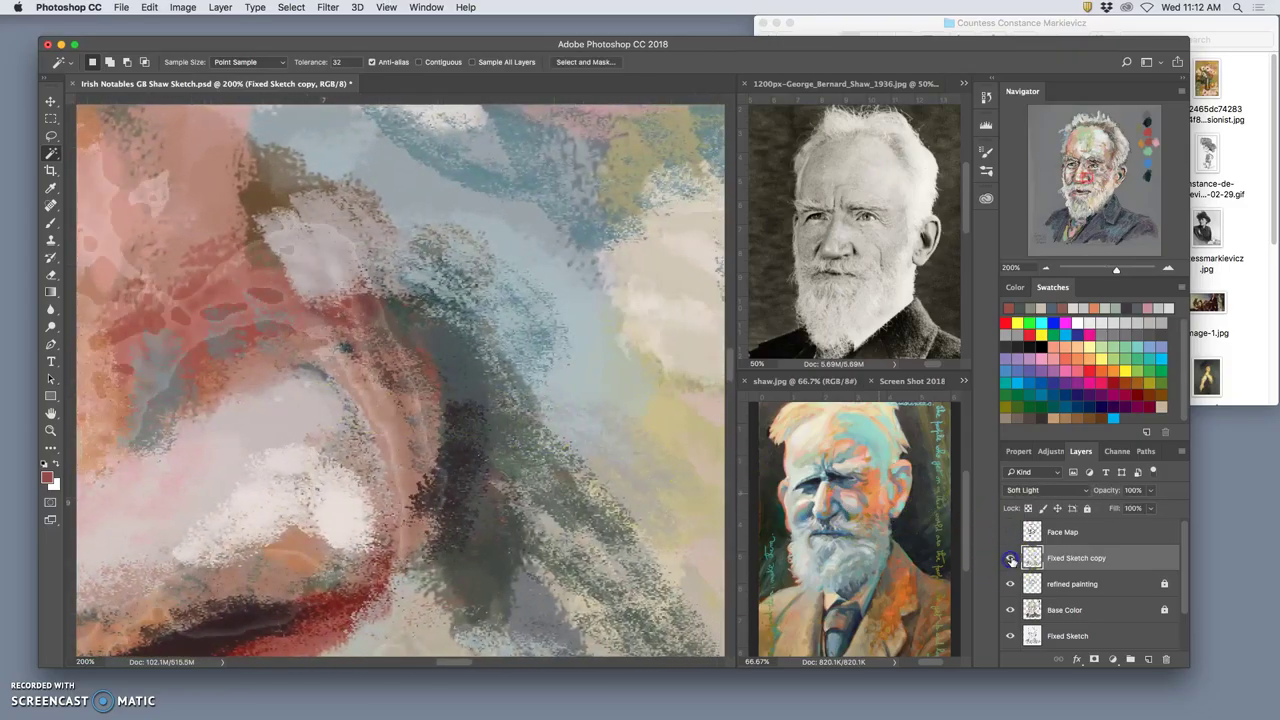
key(super+minus)
key(super+minus)
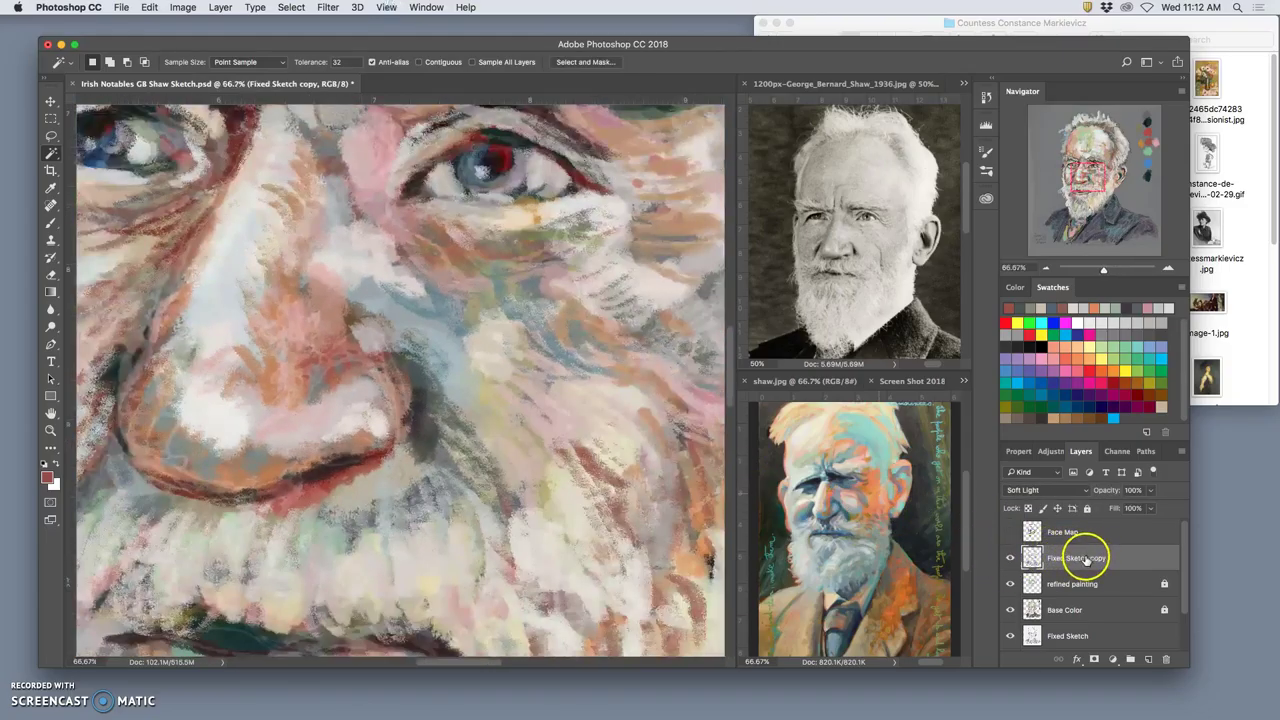
Set the Fixed Sketch copy layer to the Multiply blend mode at 61% opacity.
click(1150, 490)
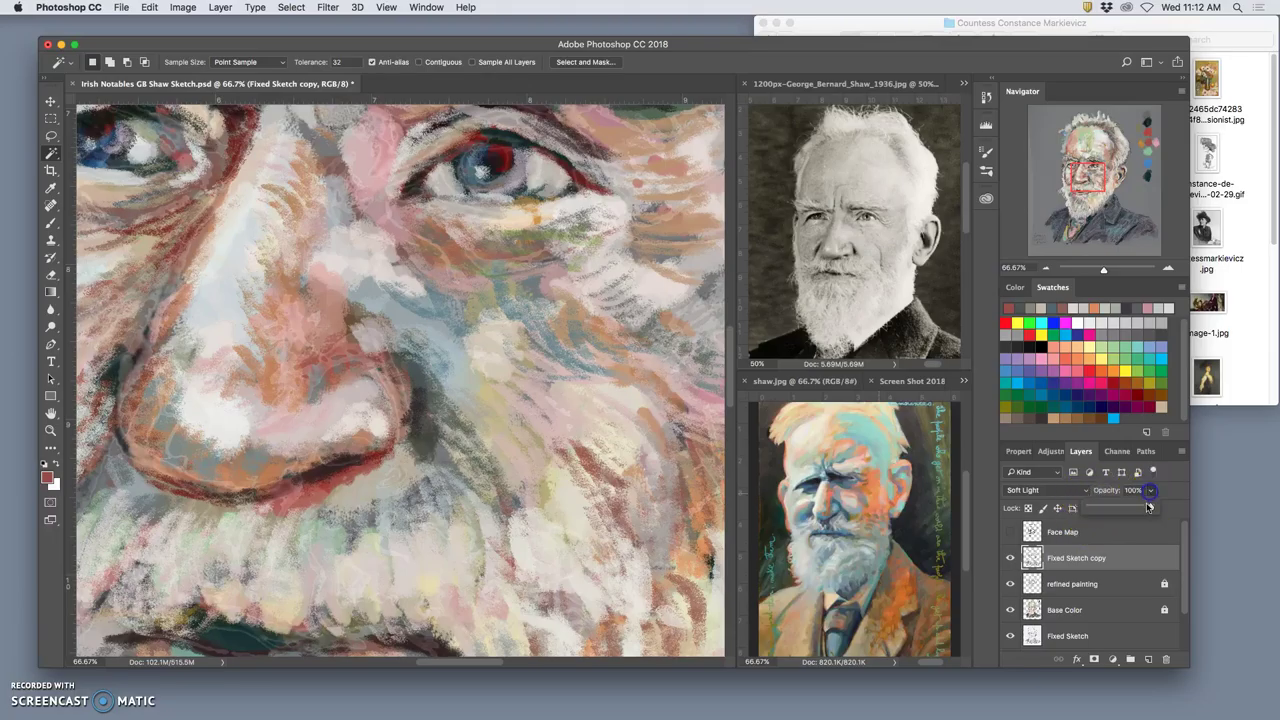
drag(1134, 512, 1148, 507)
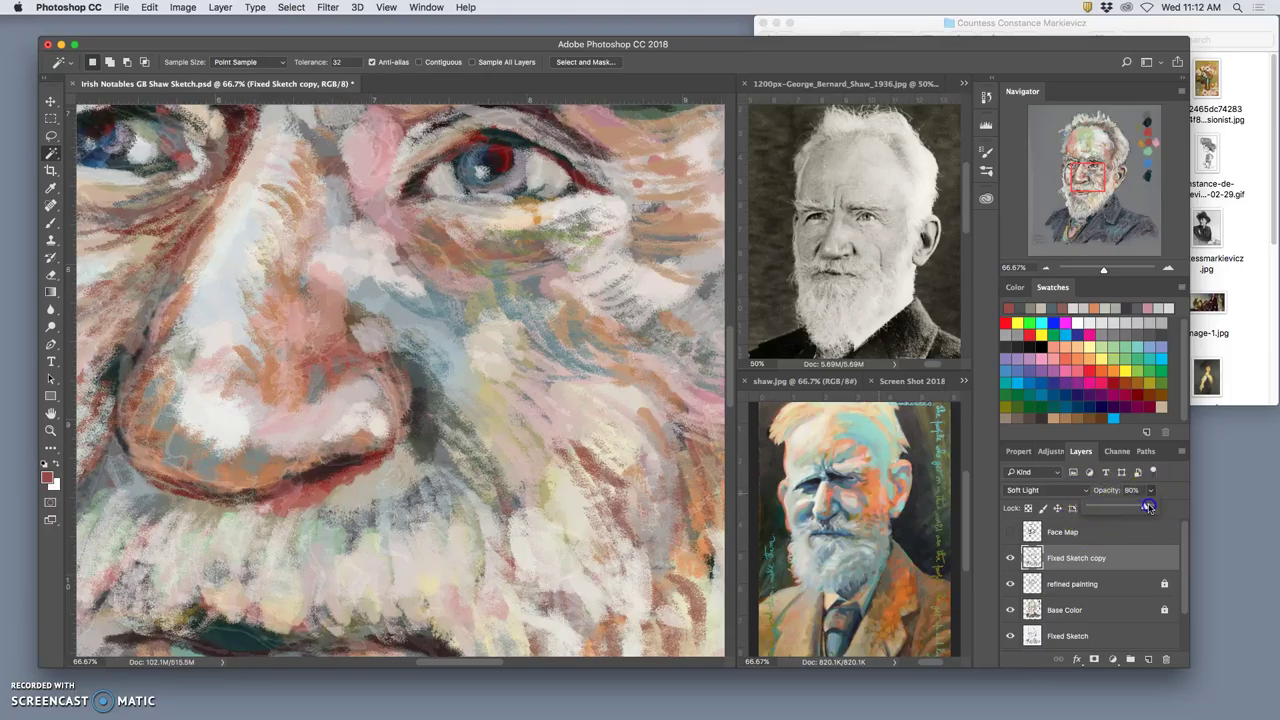
click(1061, 491)
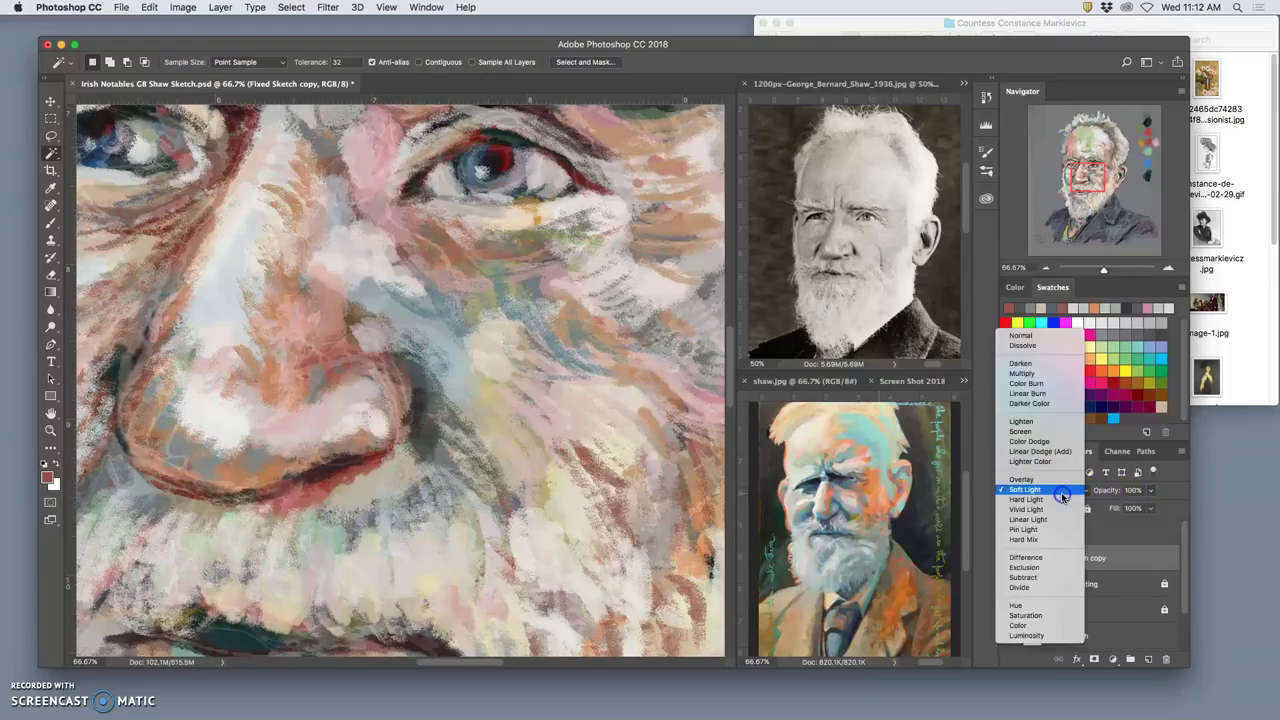
click(1041, 373)
click(1150, 491)
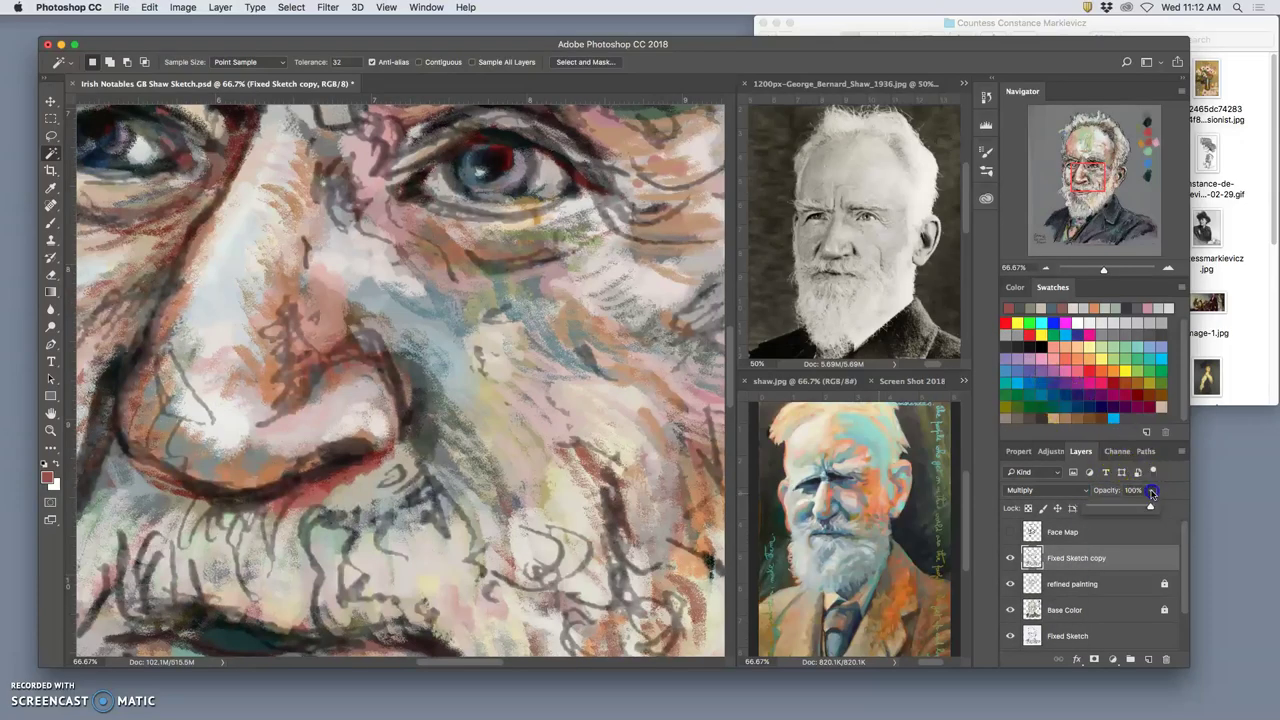
drag(1148, 508, 1133, 507)
key(super+minus)
key(super+minus)
key(super+minus)
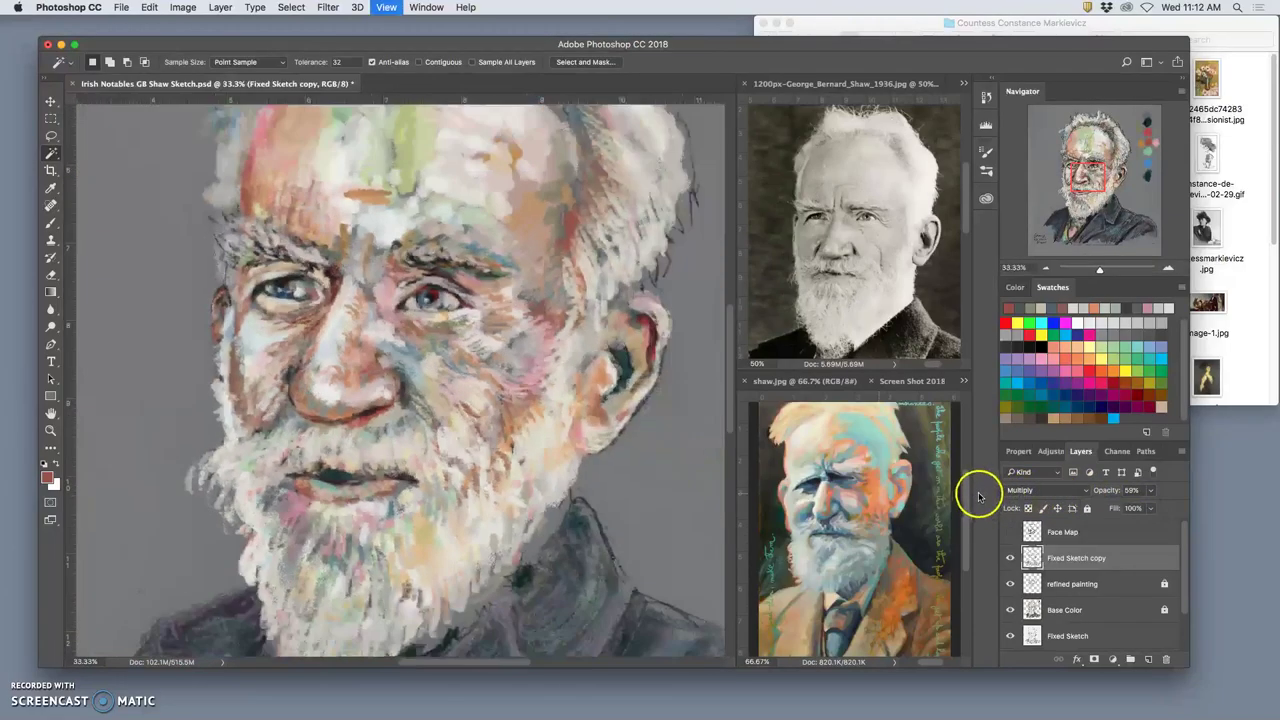
key(super+minus)
click(1150, 490)
drag(1146, 511, 1142, 511)
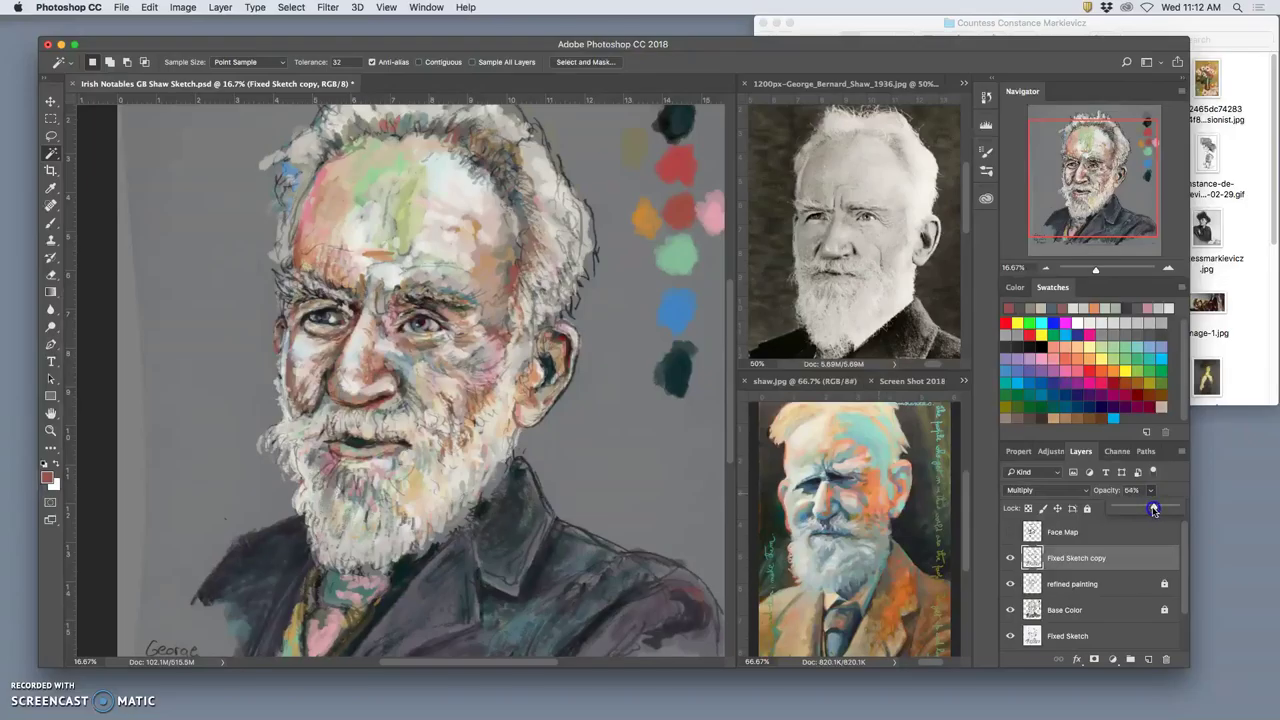
Add a Gradient Overlay effect to the Fixed Sketch copy layer and show the effect's settings beside the portrait.
click(1135, 555)
double_click(1134, 557)
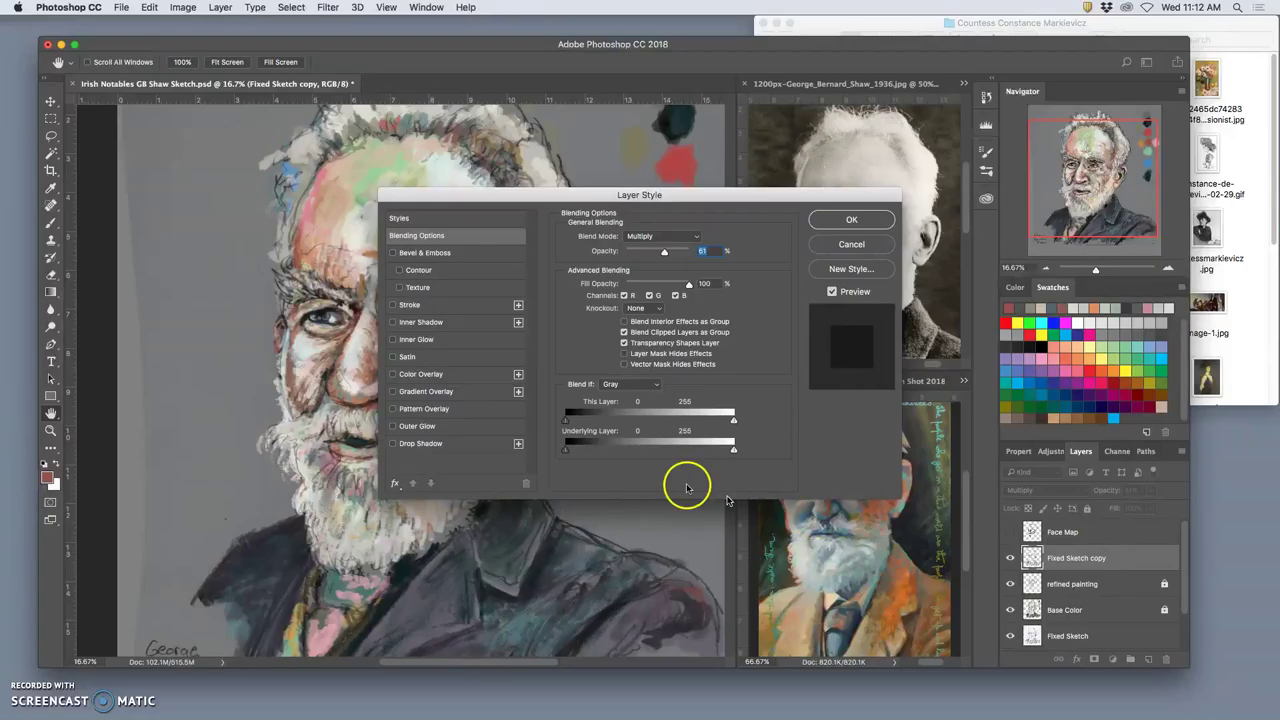
click(394, 392)
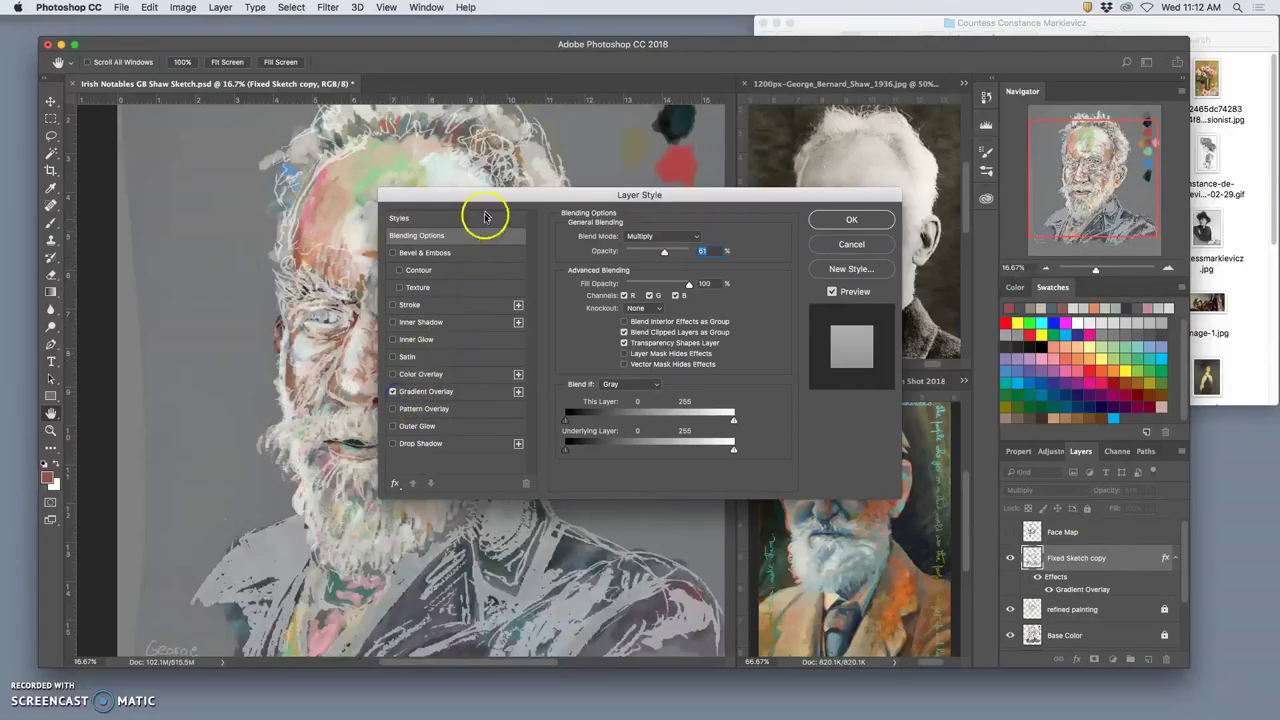
drag(636, 205, 838, 175)
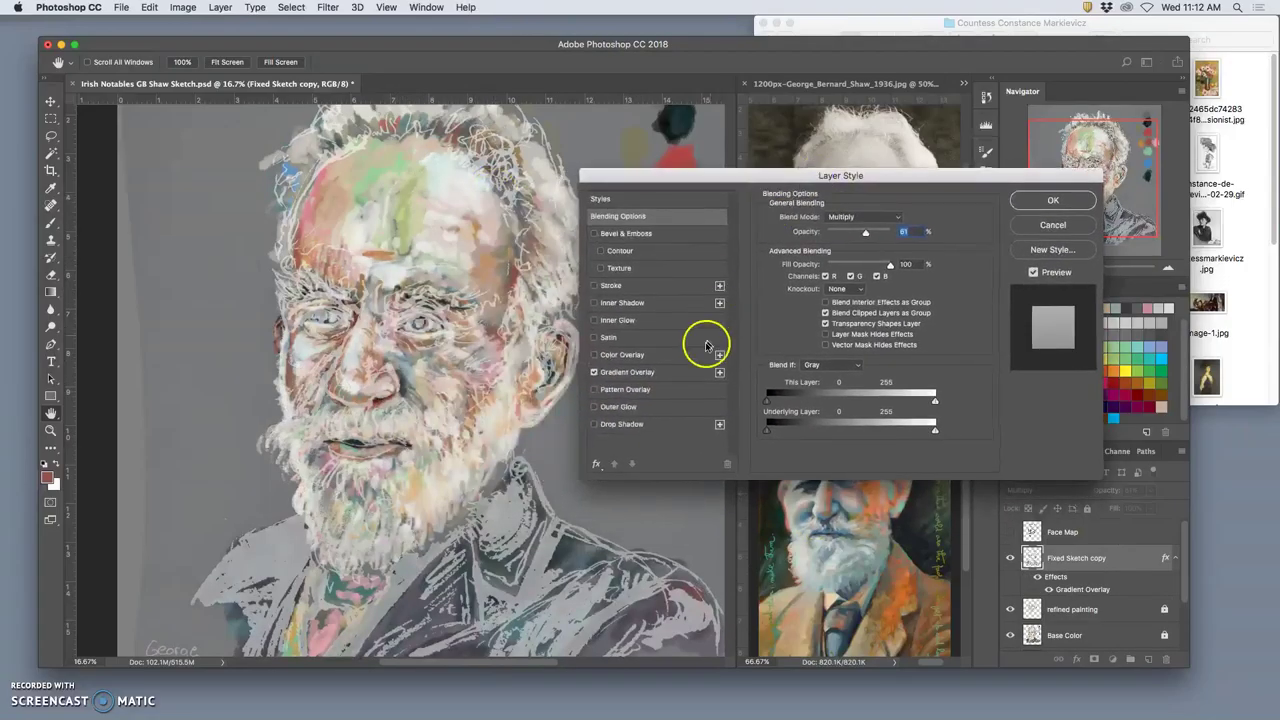
click(658, 372)
Compare gradient presets for the overlay, apply Violet, Orange and set the overlay's opacity to 32%.
click(866, 250)
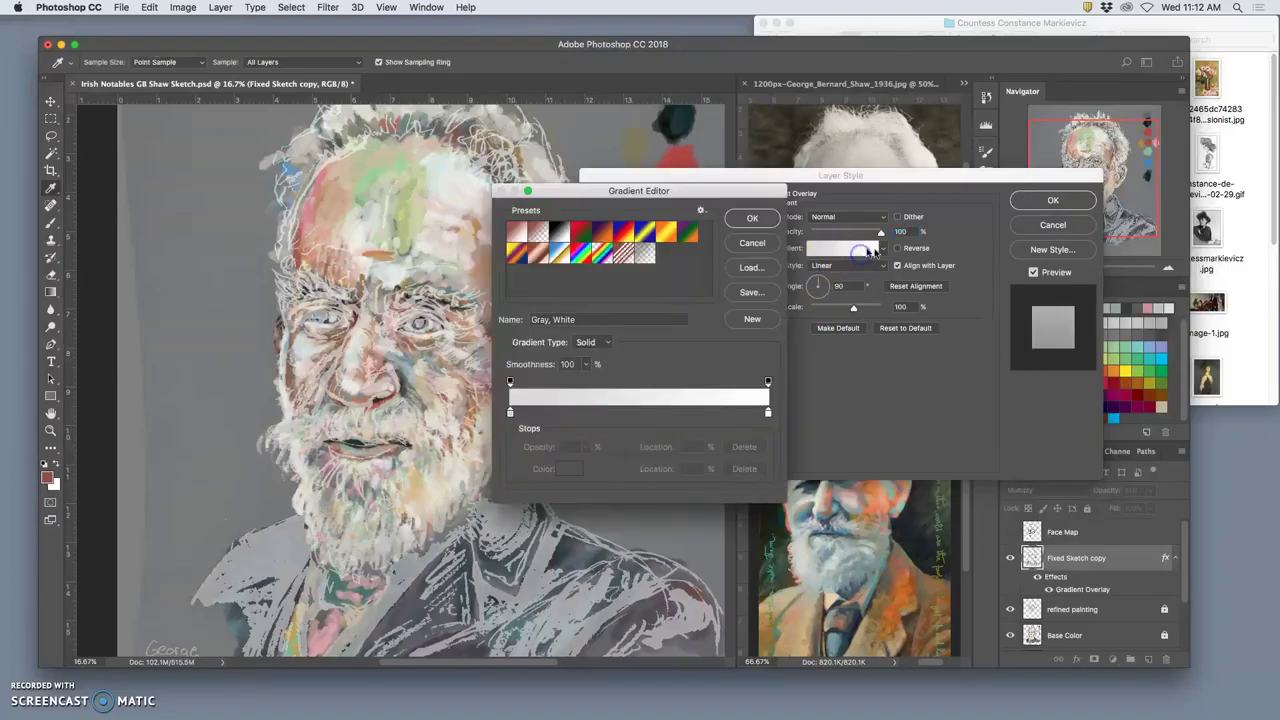
click(602, 234)
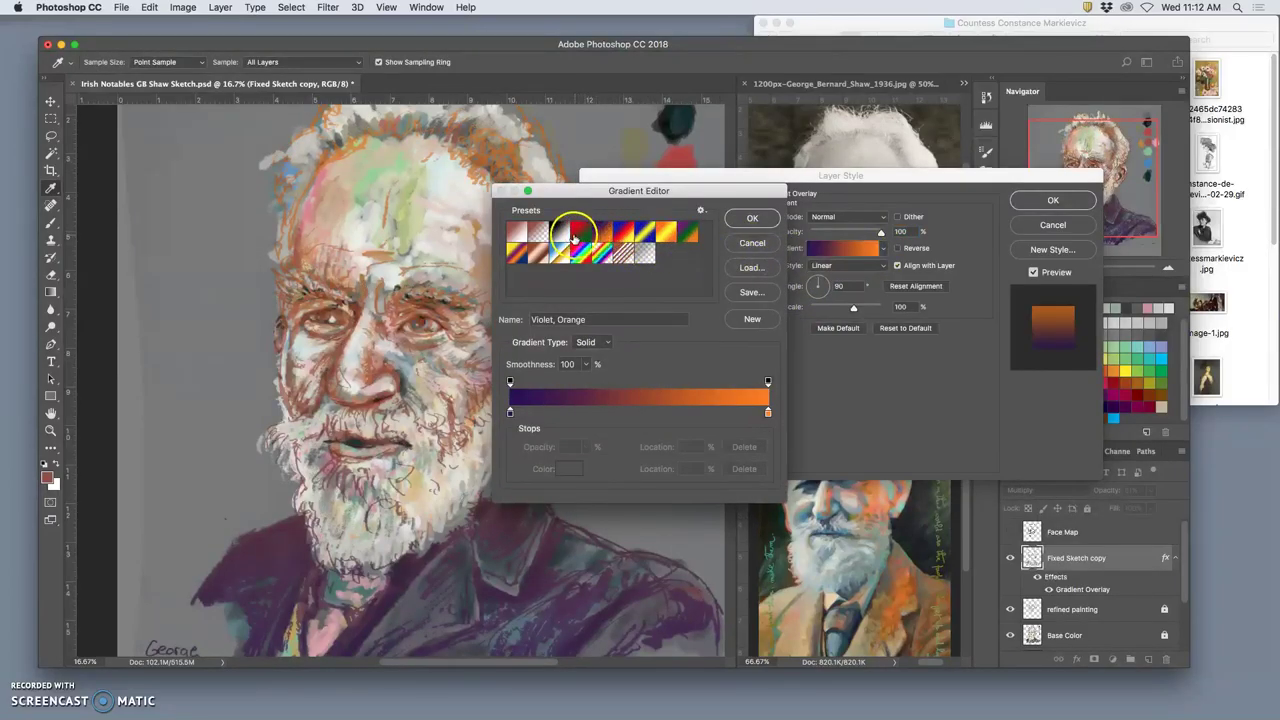
click(561, 233)
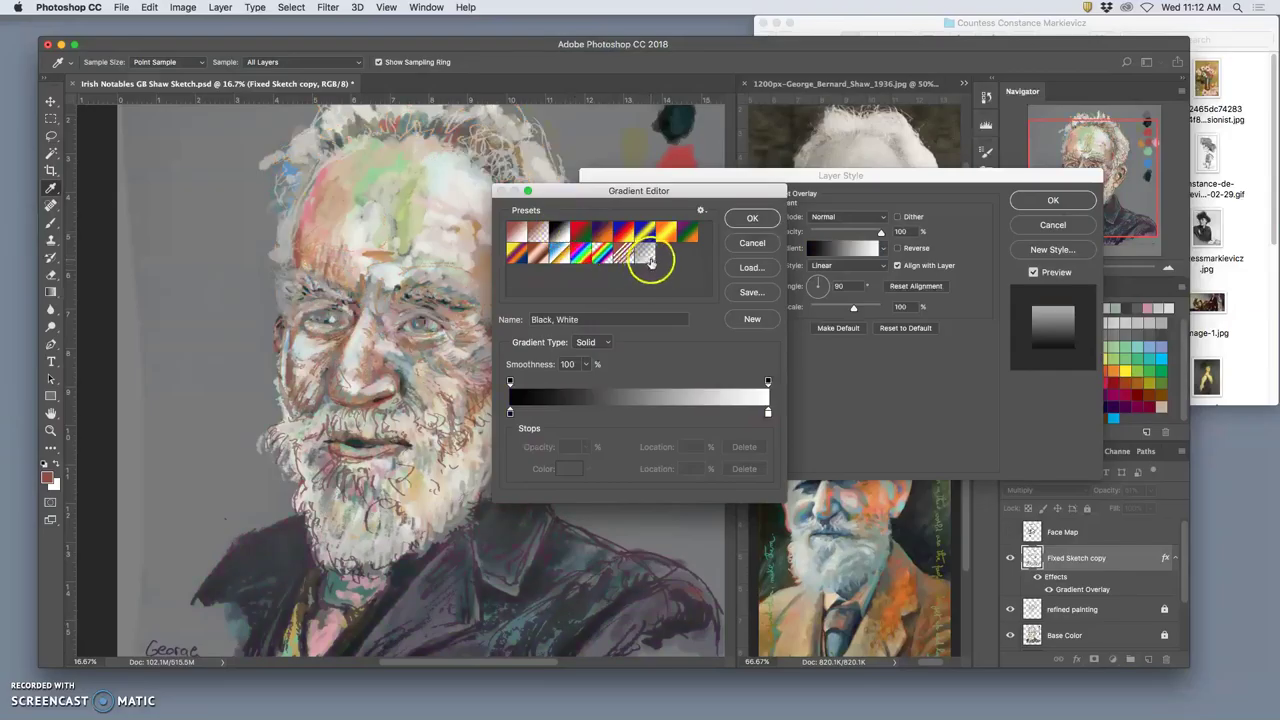
click(598, 236)
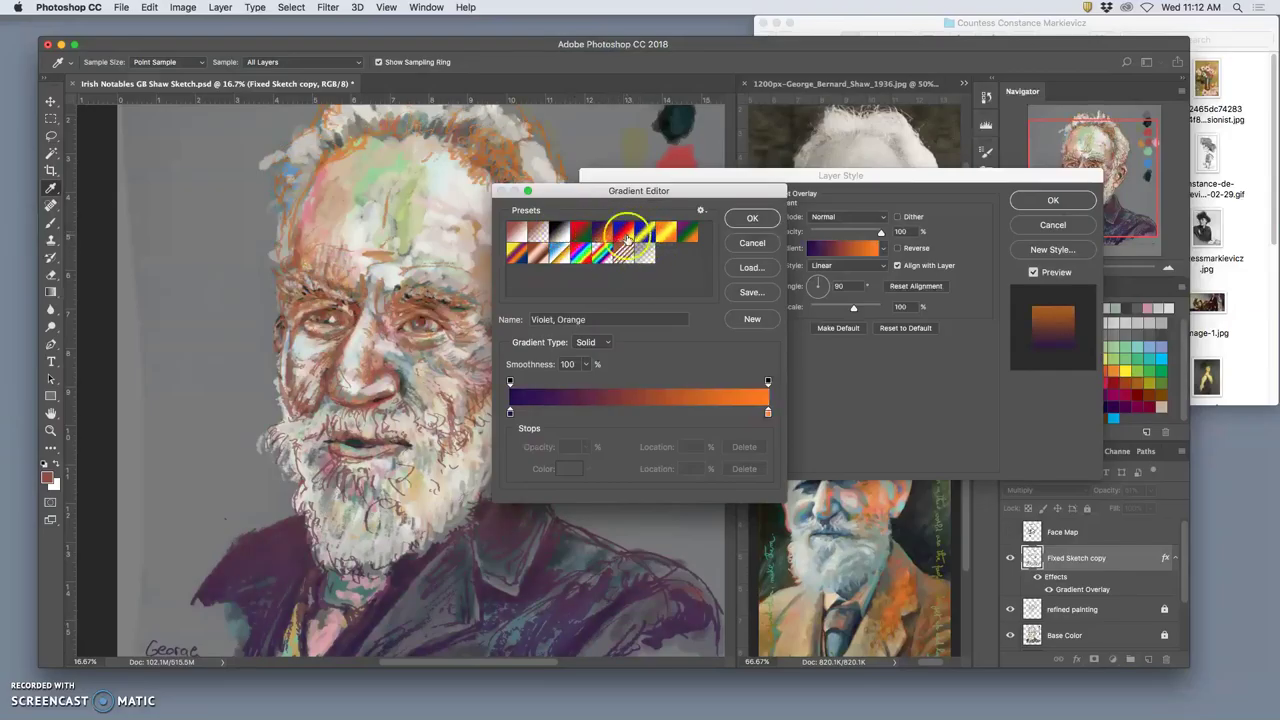
click(755, 220)
drag(878, 231, 829, 234)
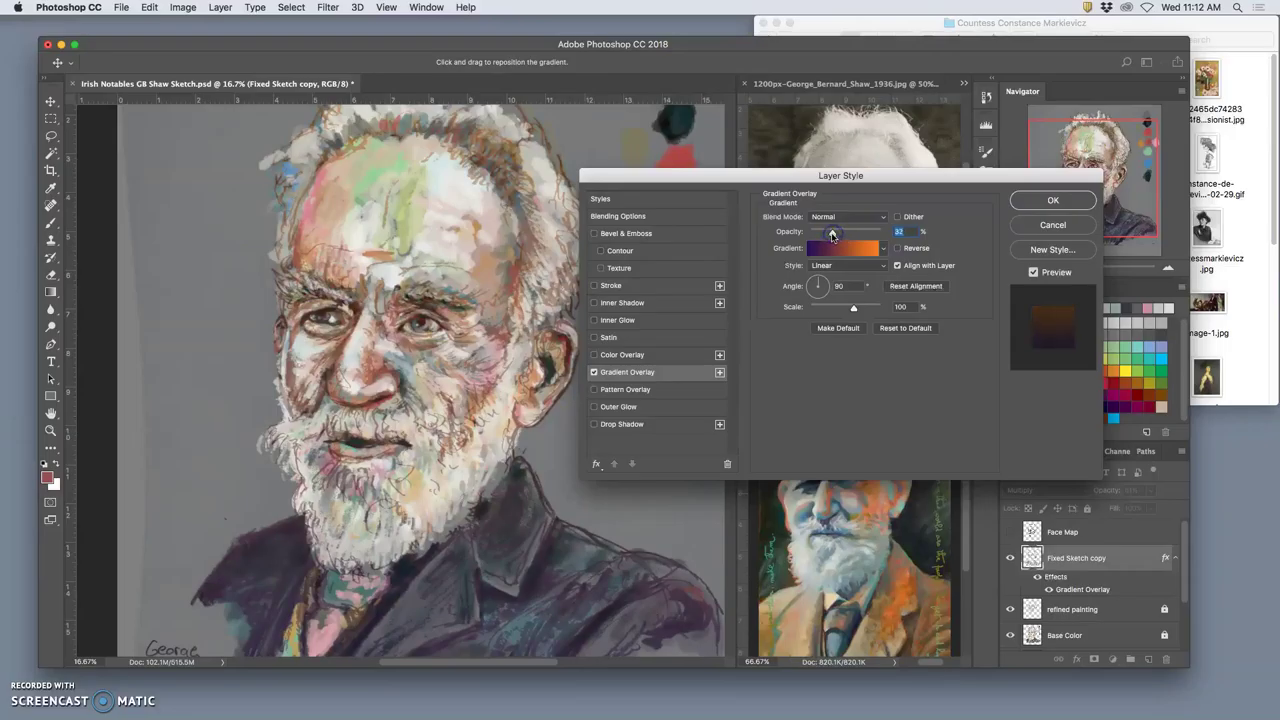
Add Bevel & Emboss with Contour and an inverted Texture at 478% scale and +59% depth, plus Outer Glow, and apply the layer style.
click(601, 268)
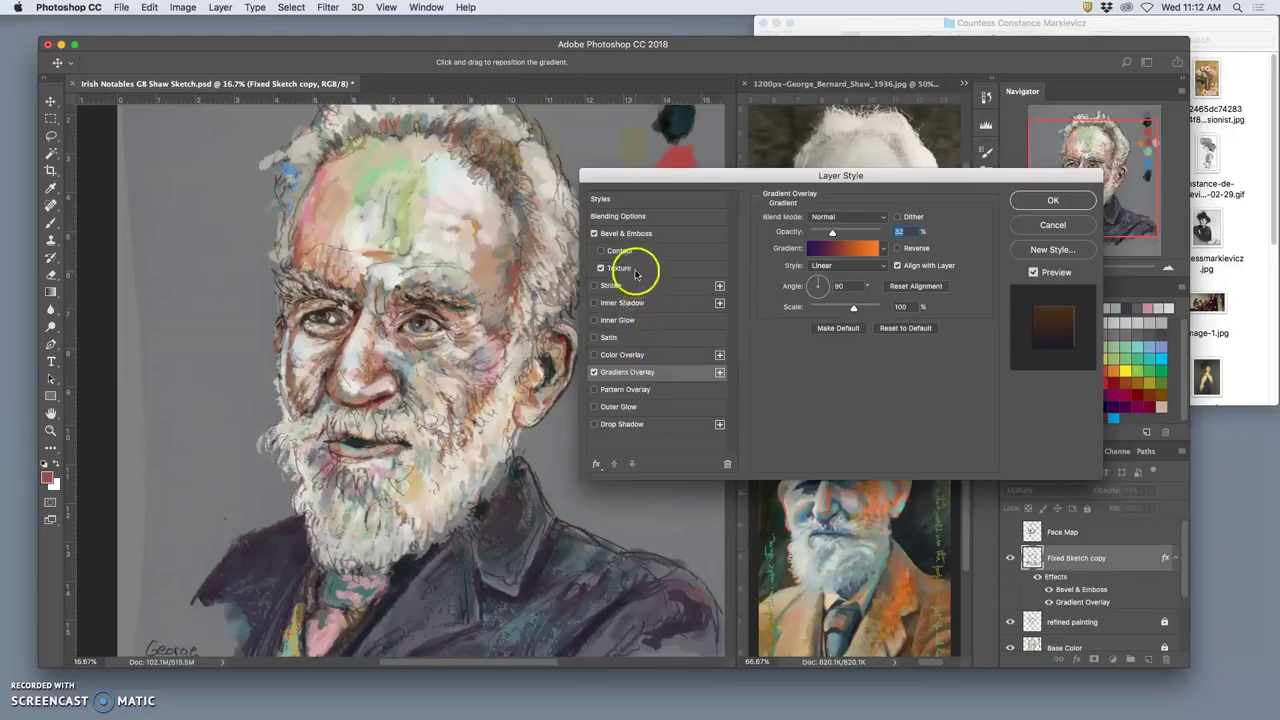
click(643, 268)
click(602, 251)
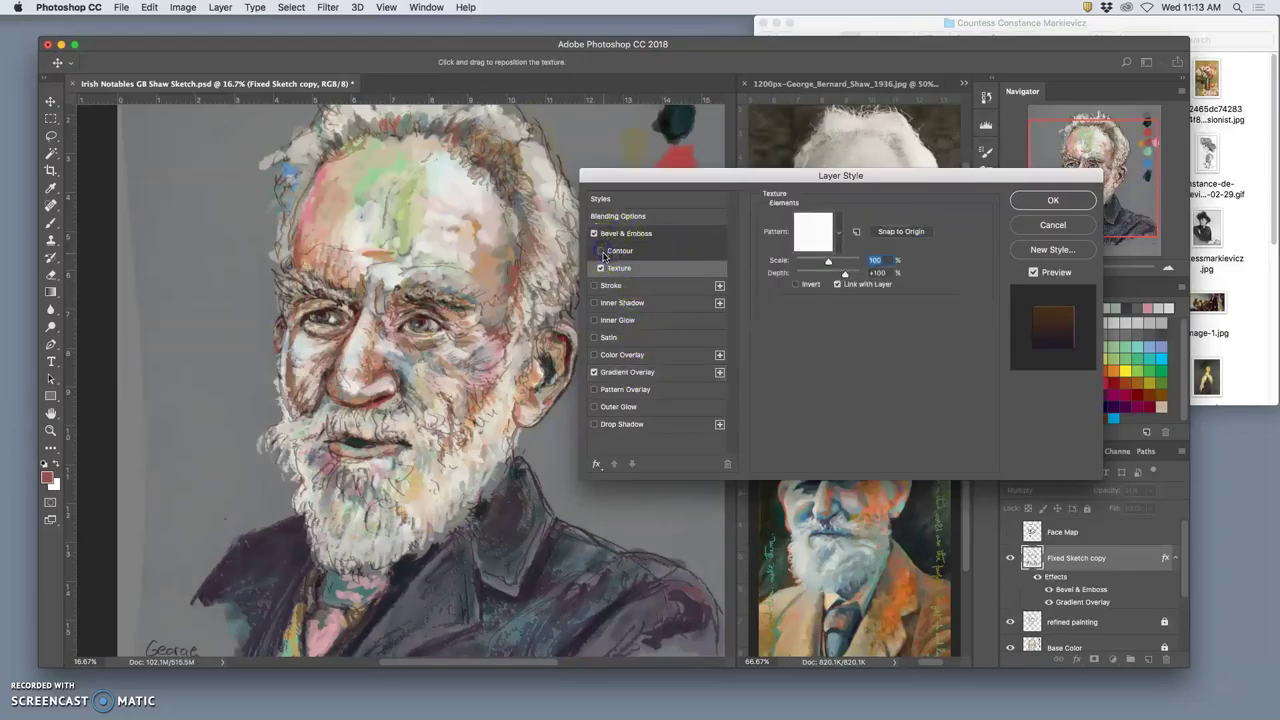
drag(810, 272, 845, 275)
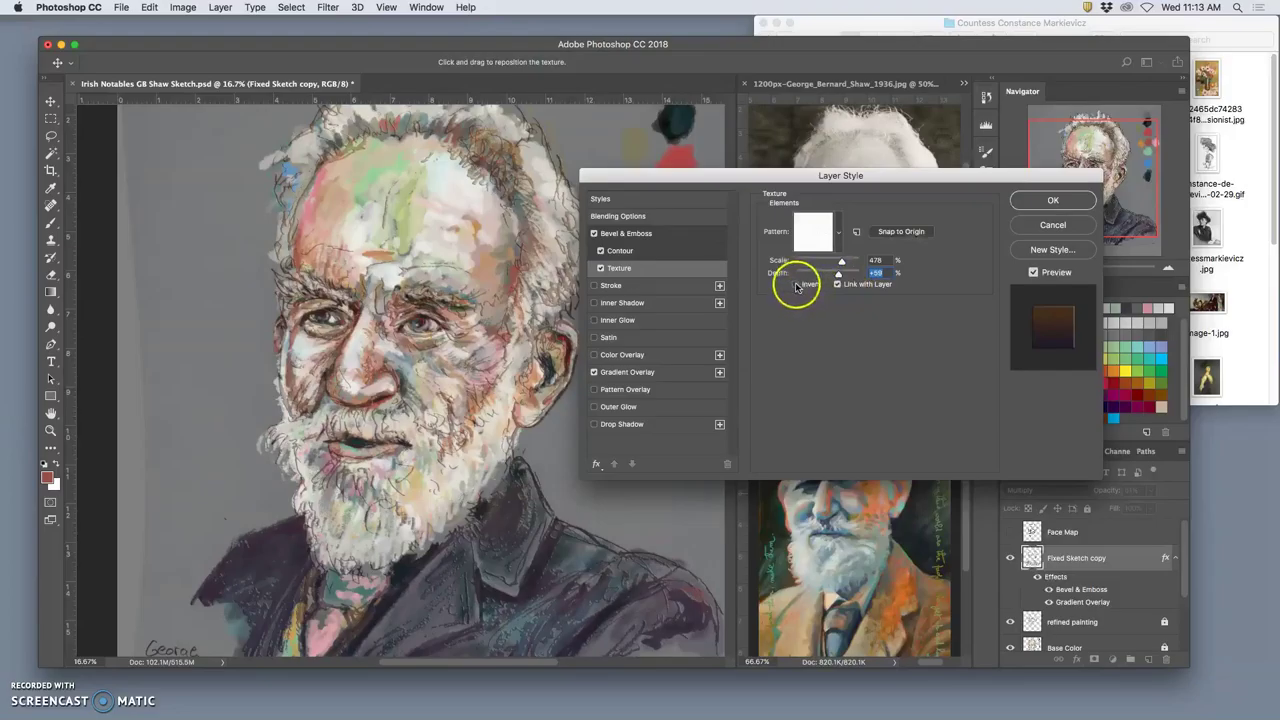
click(796, 284)
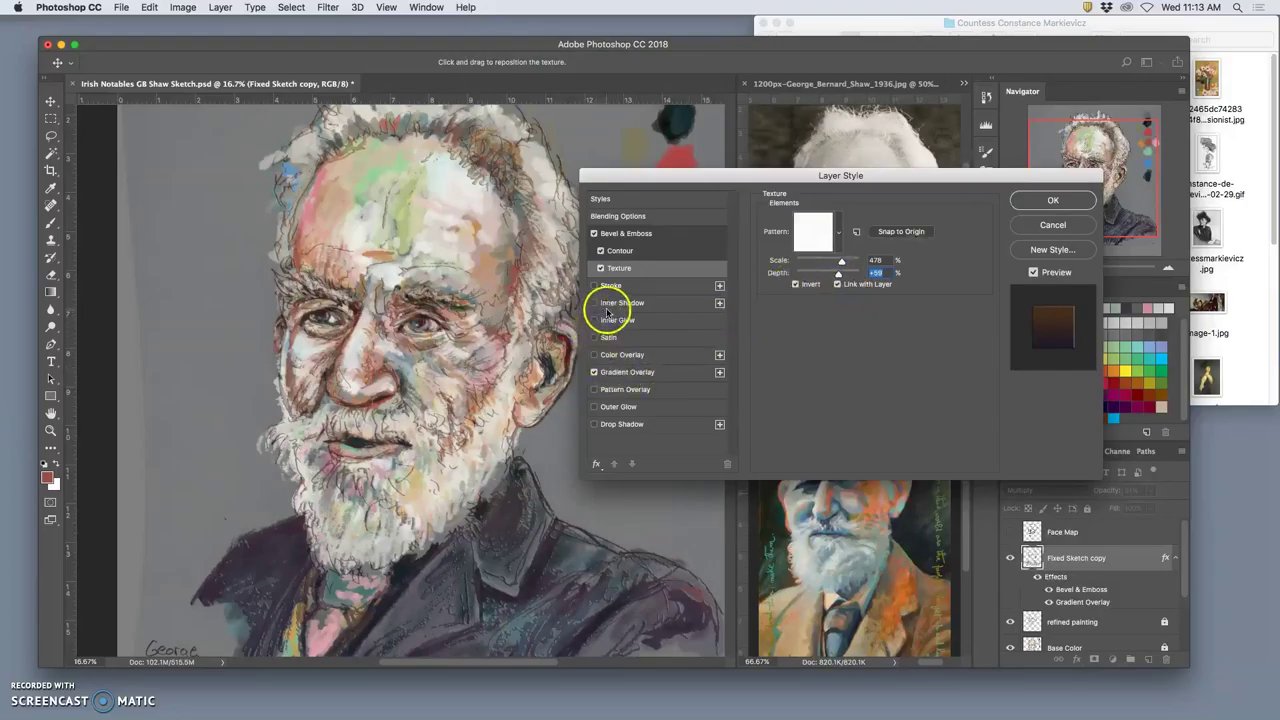
click(594, 408)
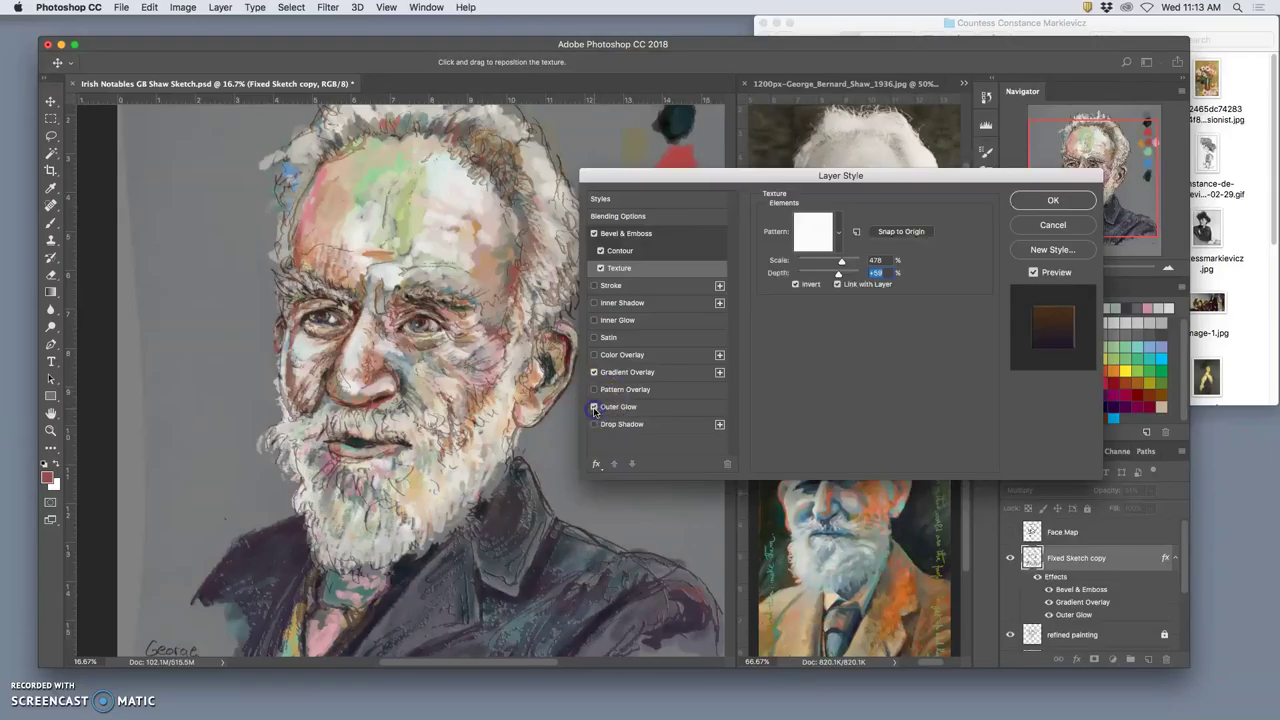
click(1054, 202)
Set the Fixed Sketch copy layer to the Overlay blend mode at 54% opacity and inspect the face's line work.
click(1150, 490)
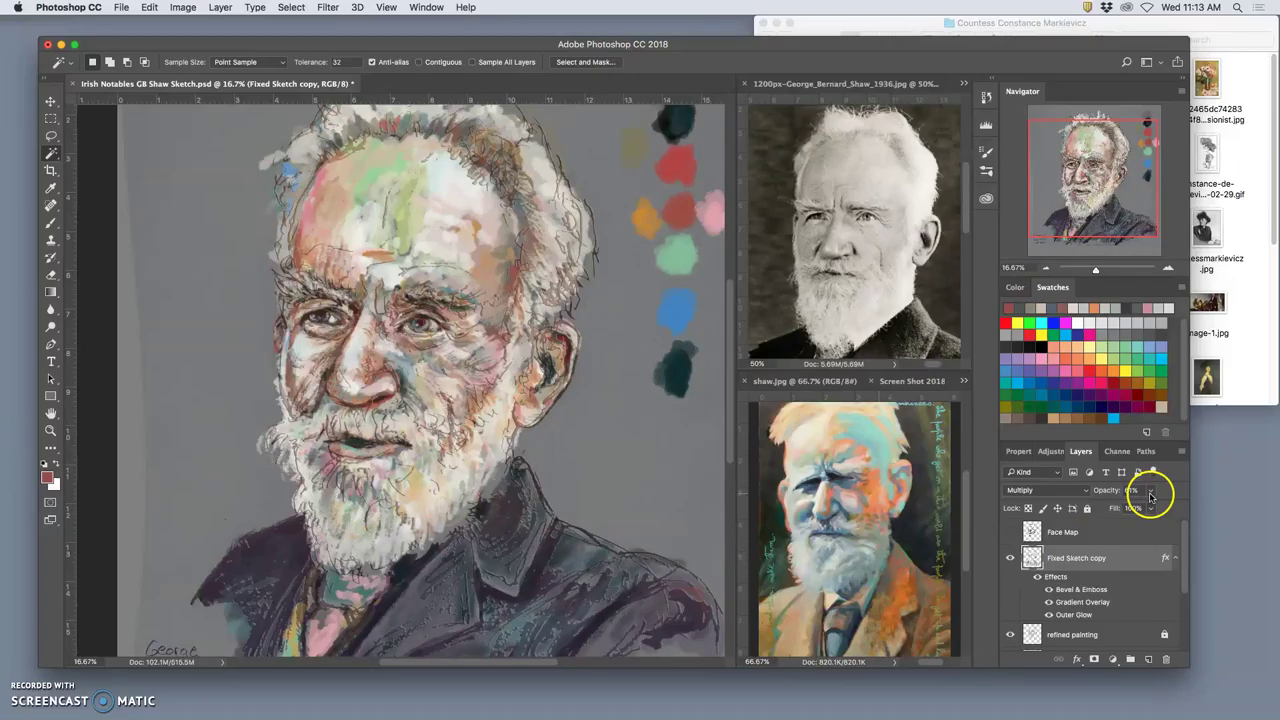
mouse_move(1151, 509)
mouse_down()
mouse_move(1127, 509)
mouse_move(1149, 508)
mouse_up()
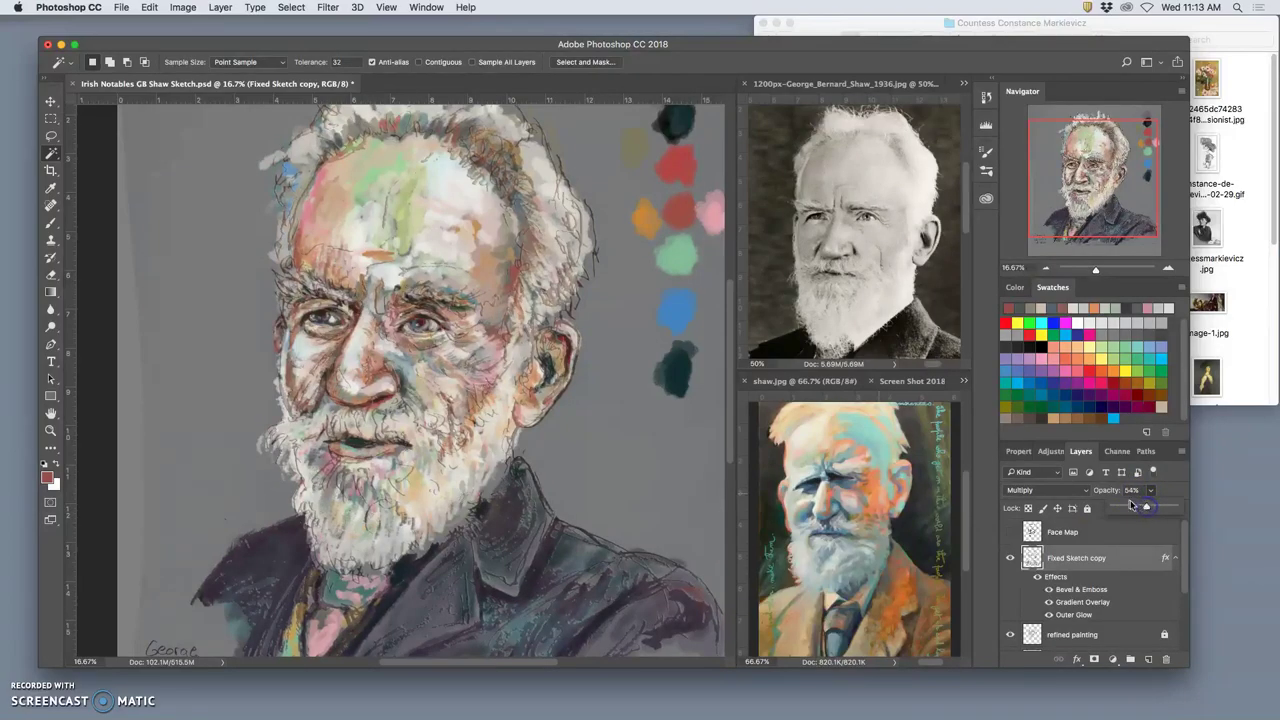
click(1062, 489)
click(1022, 590)
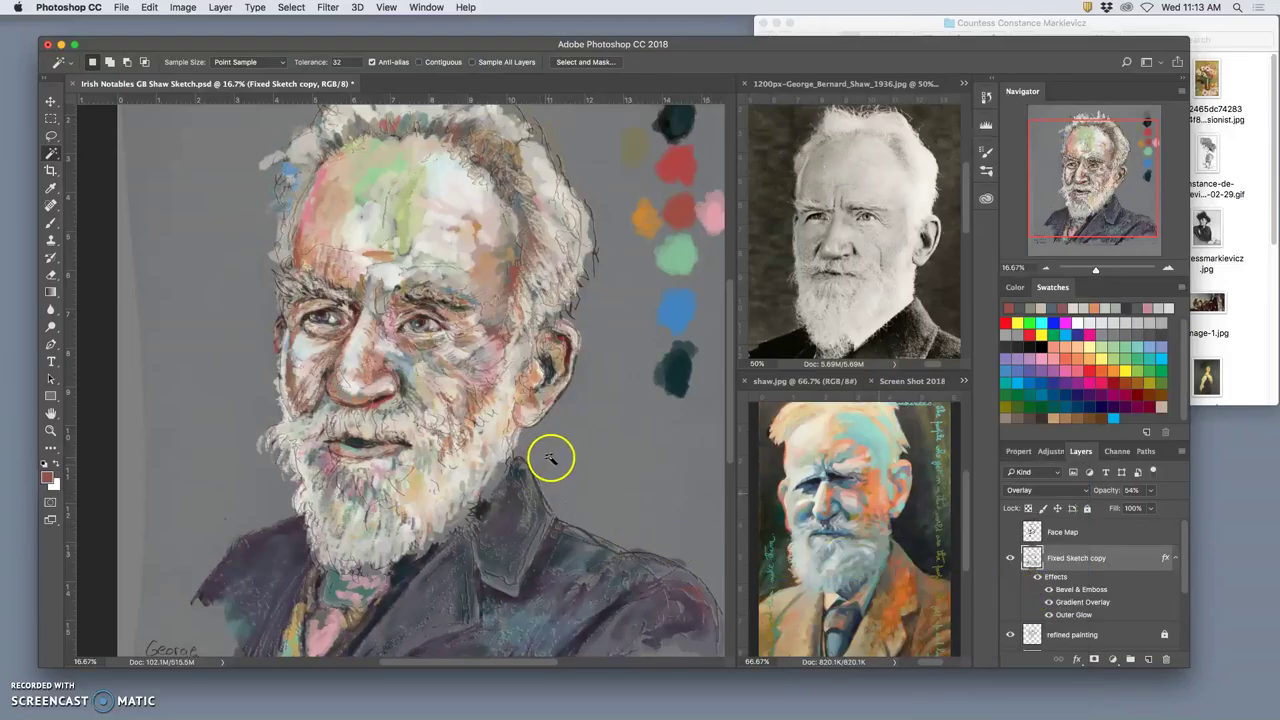
key(super+plus)
key(super+plus)
key(super+plus)
key(super+plus)
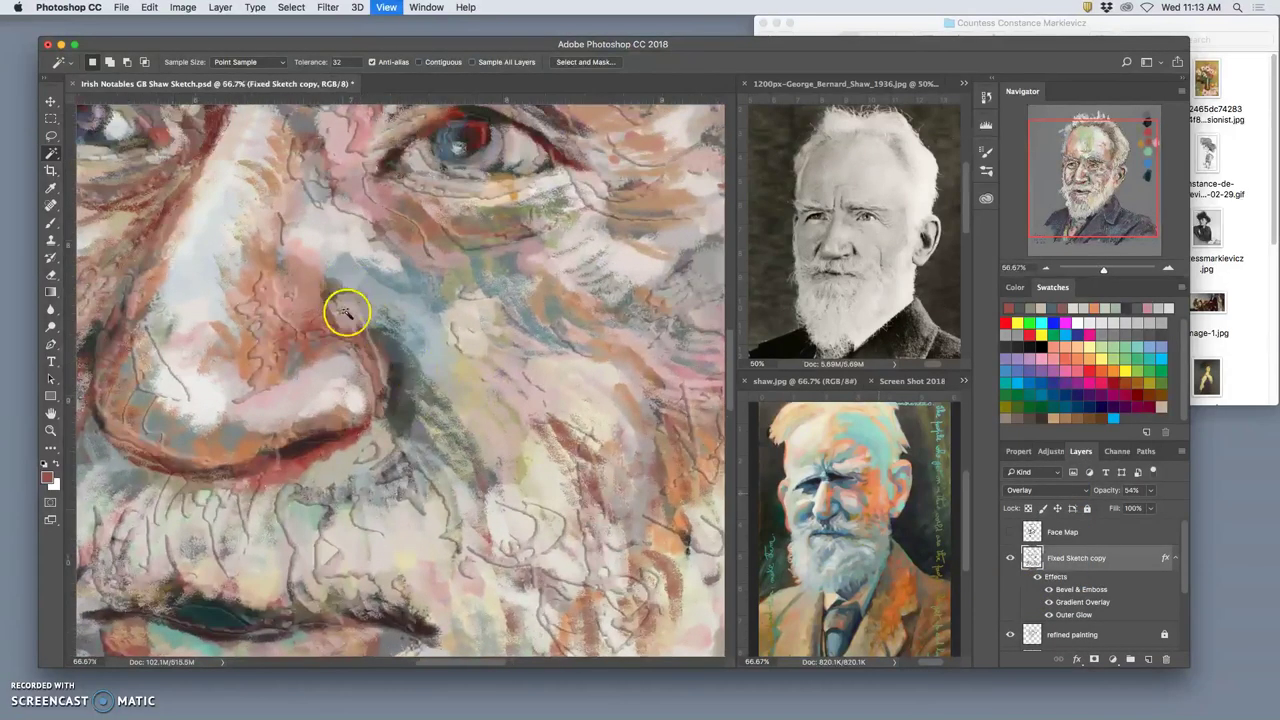
Compare the Fixed Sketch copy layer's effects on and off around the nose and mouth, and hide its Bevel & Emboss effect.
drag(407, 420, 486, 323)
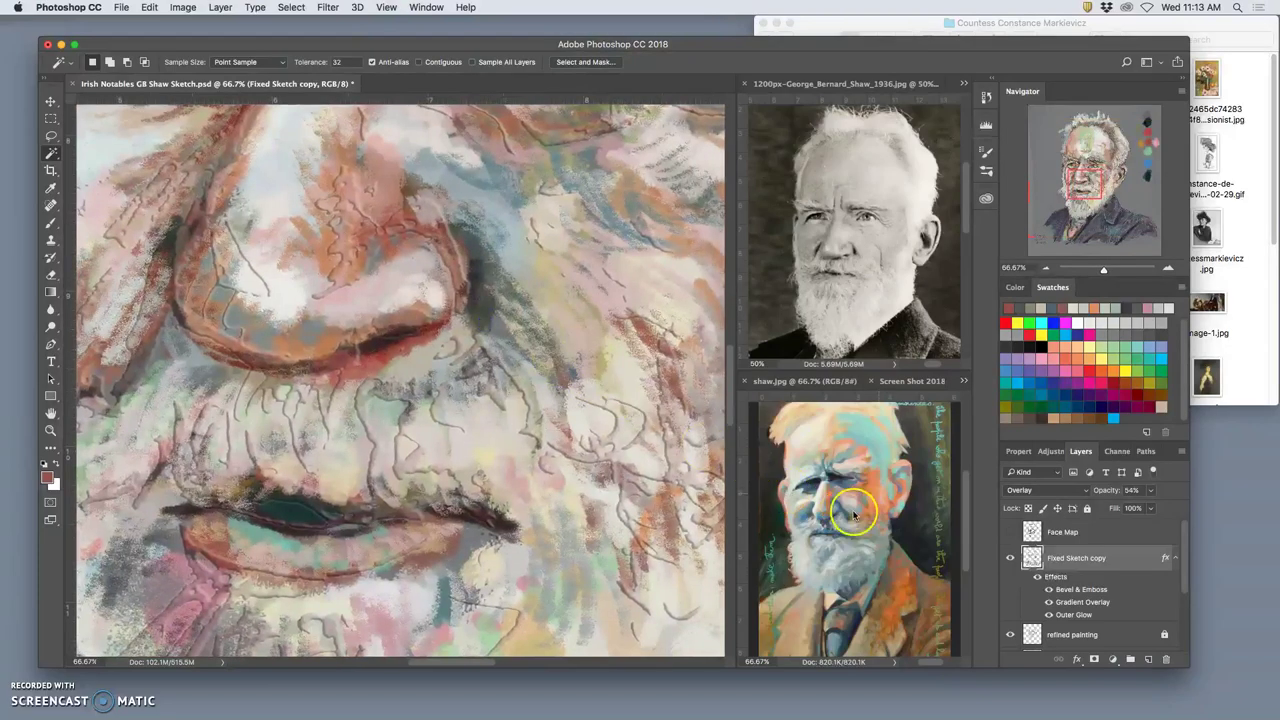
click(1048, 590)
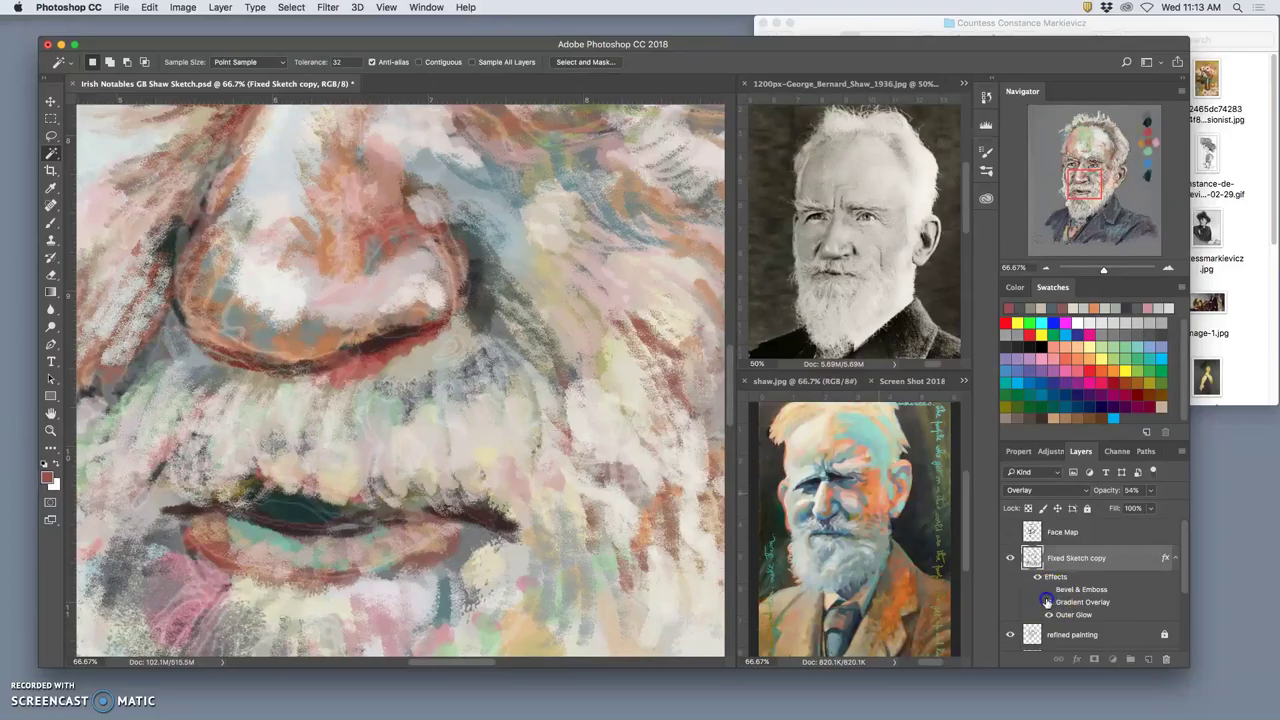
click(1048, 591)
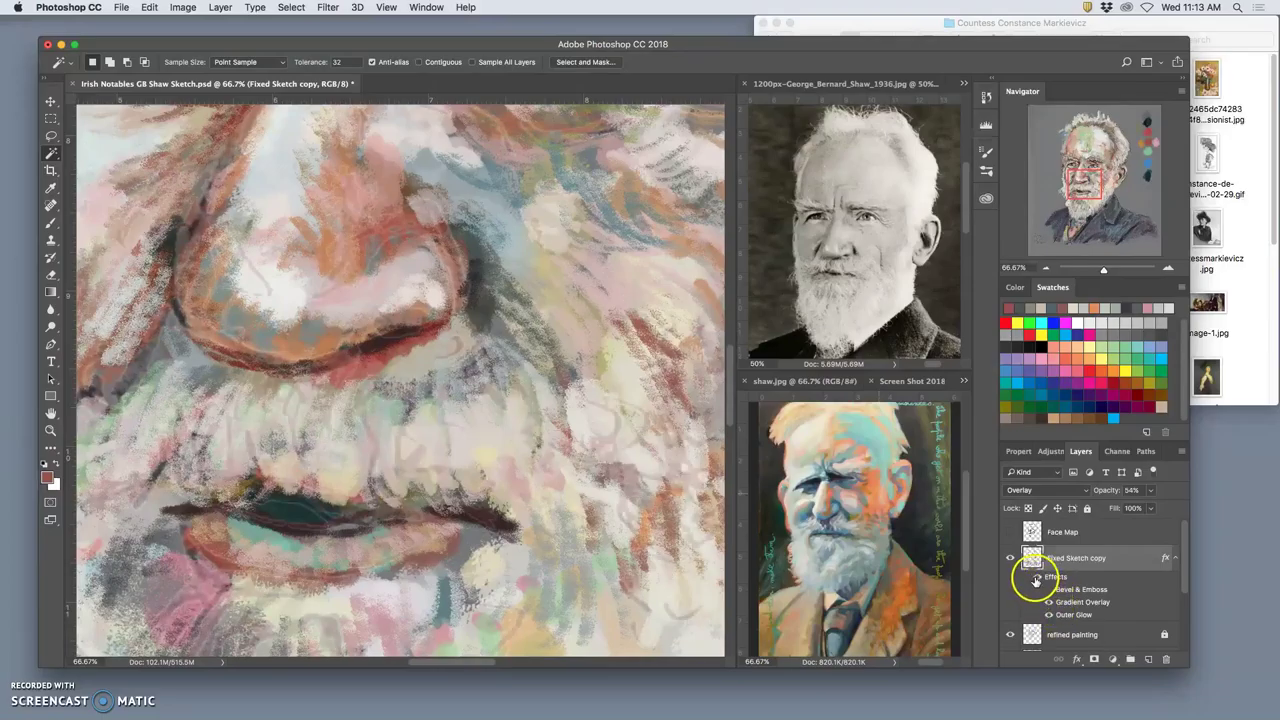
click(1038, 578)
click(1038, 578)
click(1048, 591)
click(1047, 592)
Set the Fixed Sketch copy layer's Gradient Overlay to 23% opacity and Linear Burn blend mode, and apply the layer style.
key(super+minus)
key(super+minus)
key(super+minus)
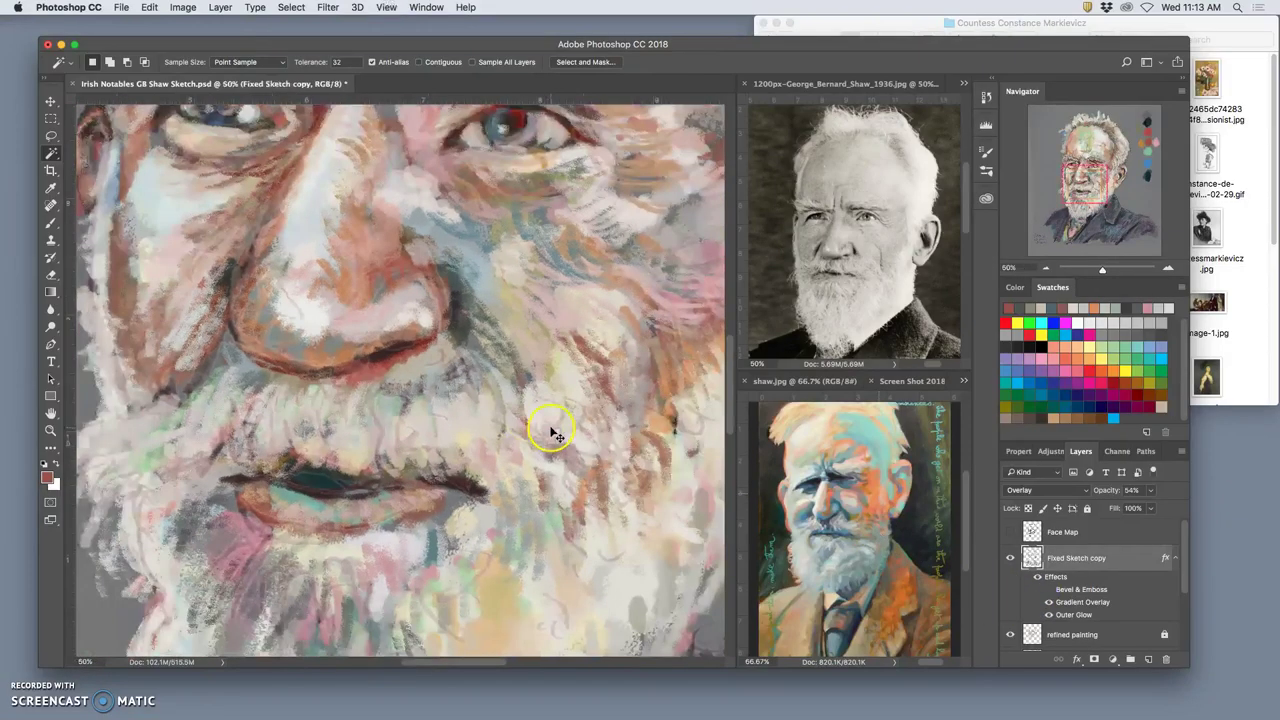
key(super+minus)
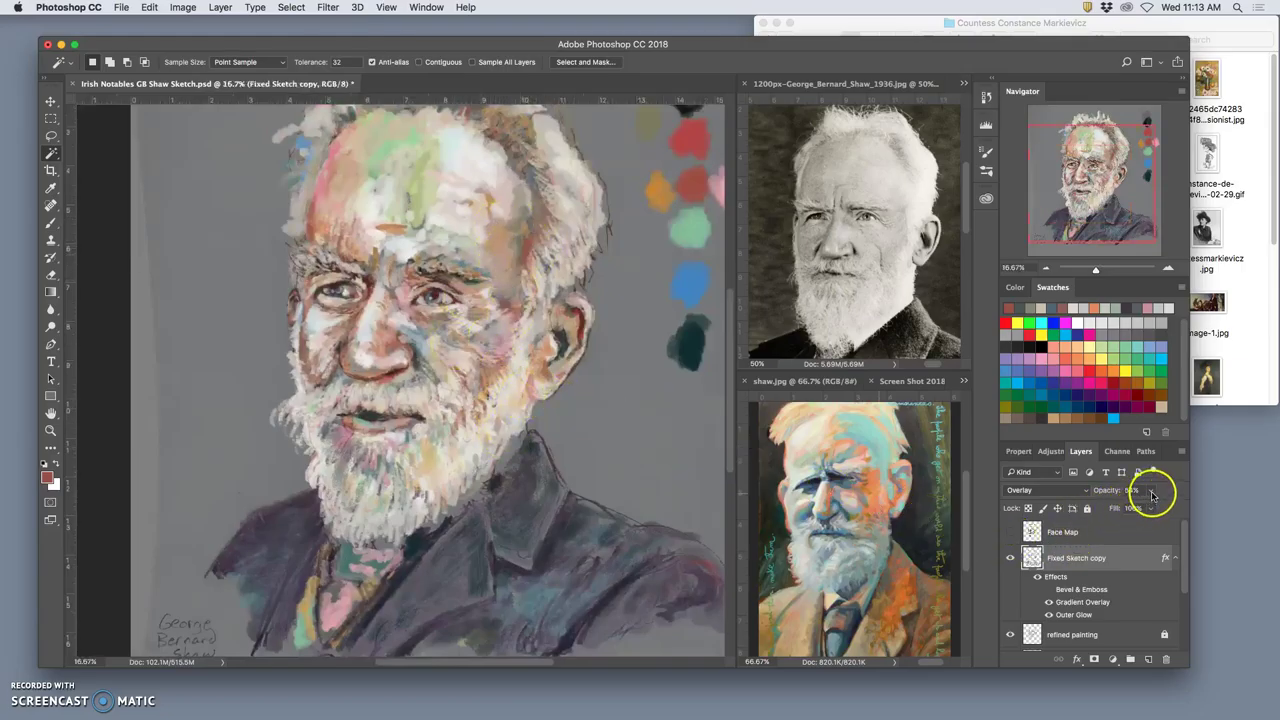
click(1070, 490)
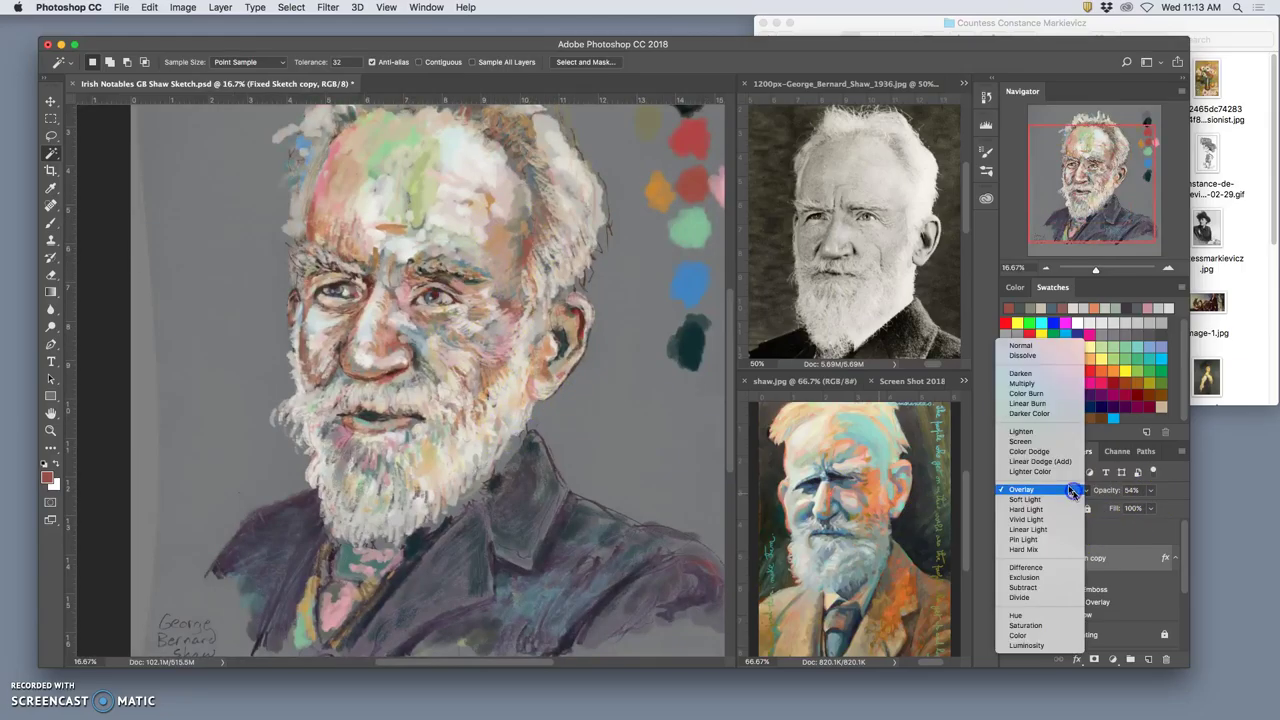
click(1156, 532)
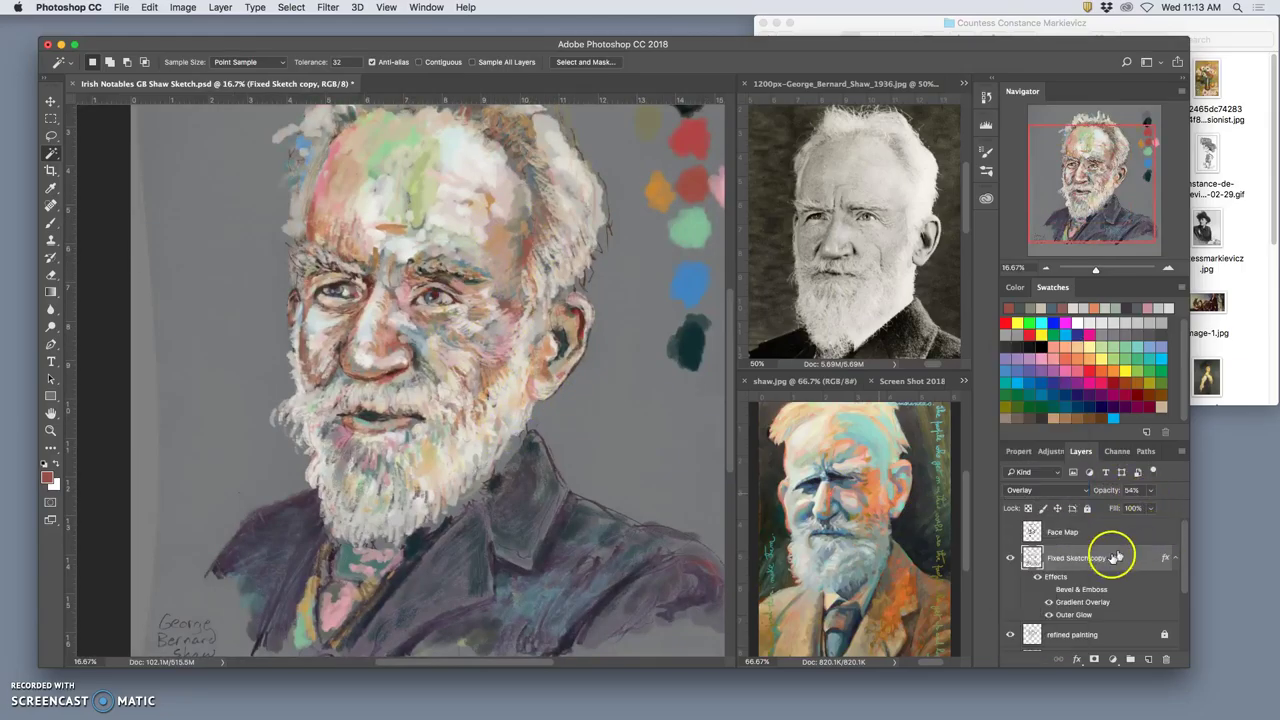
double_click(1056, 578)
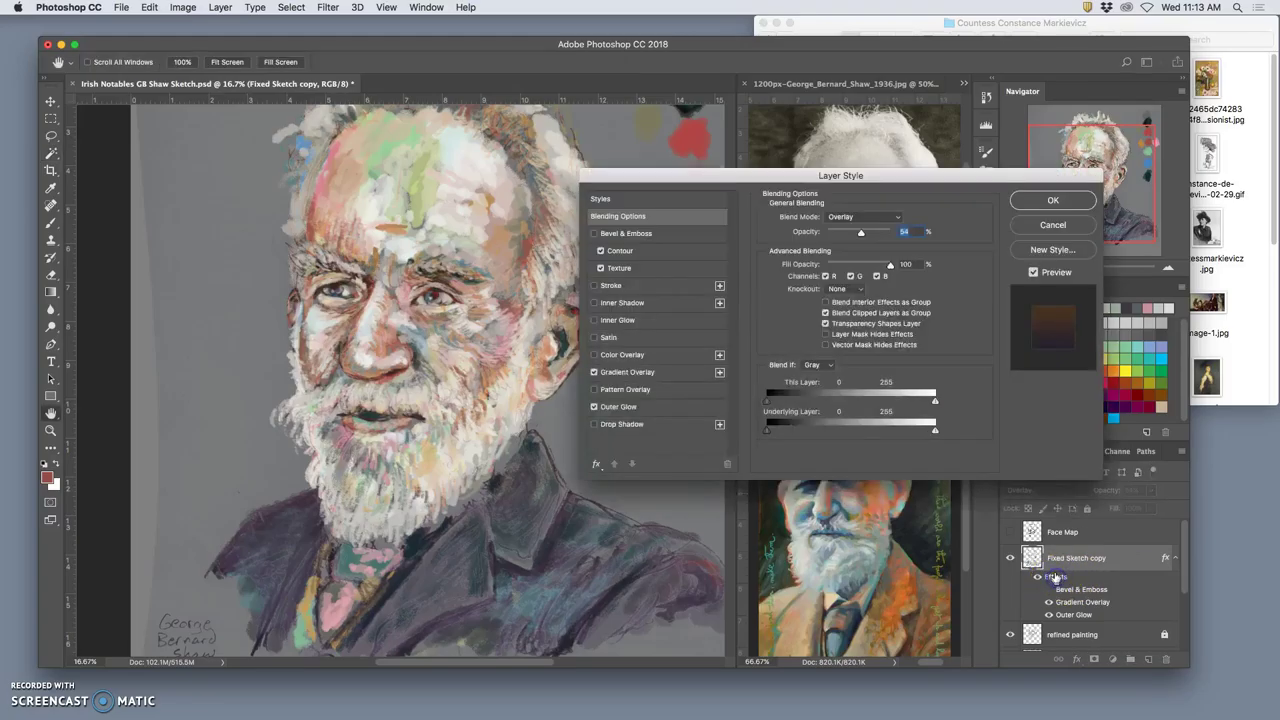
click(630, 372)
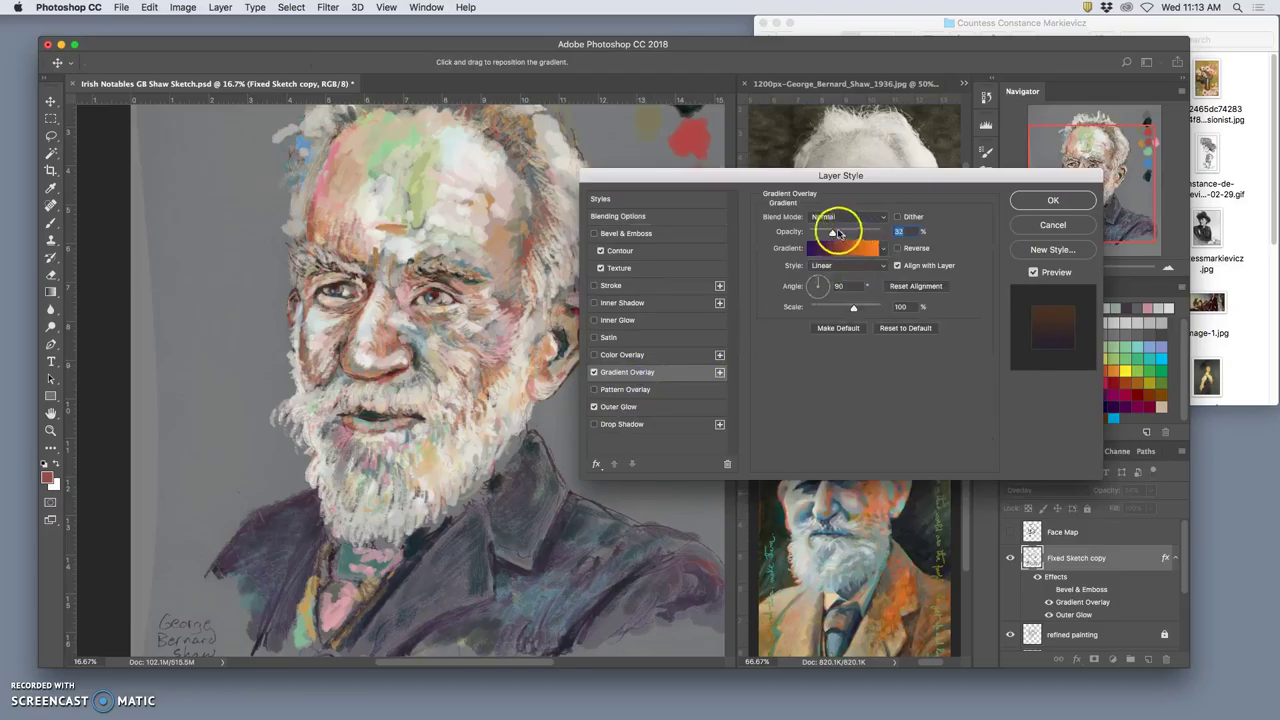
click(838, 220)
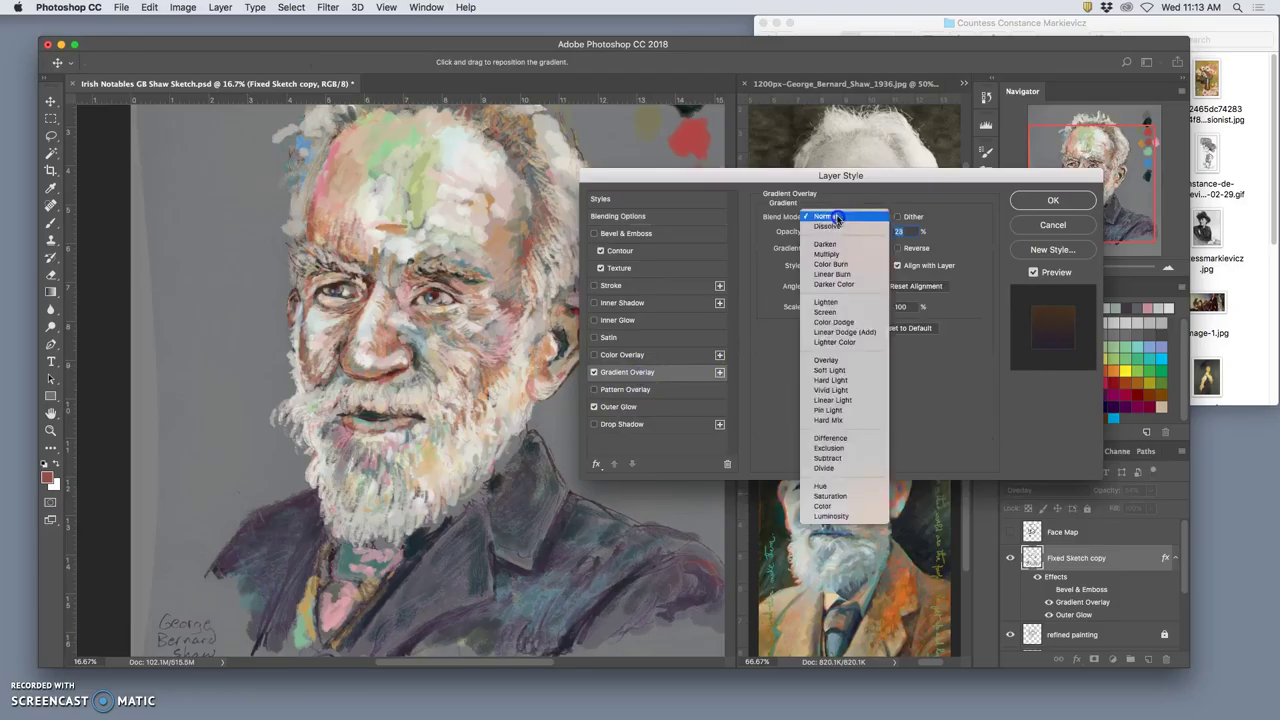
click(835, 265)
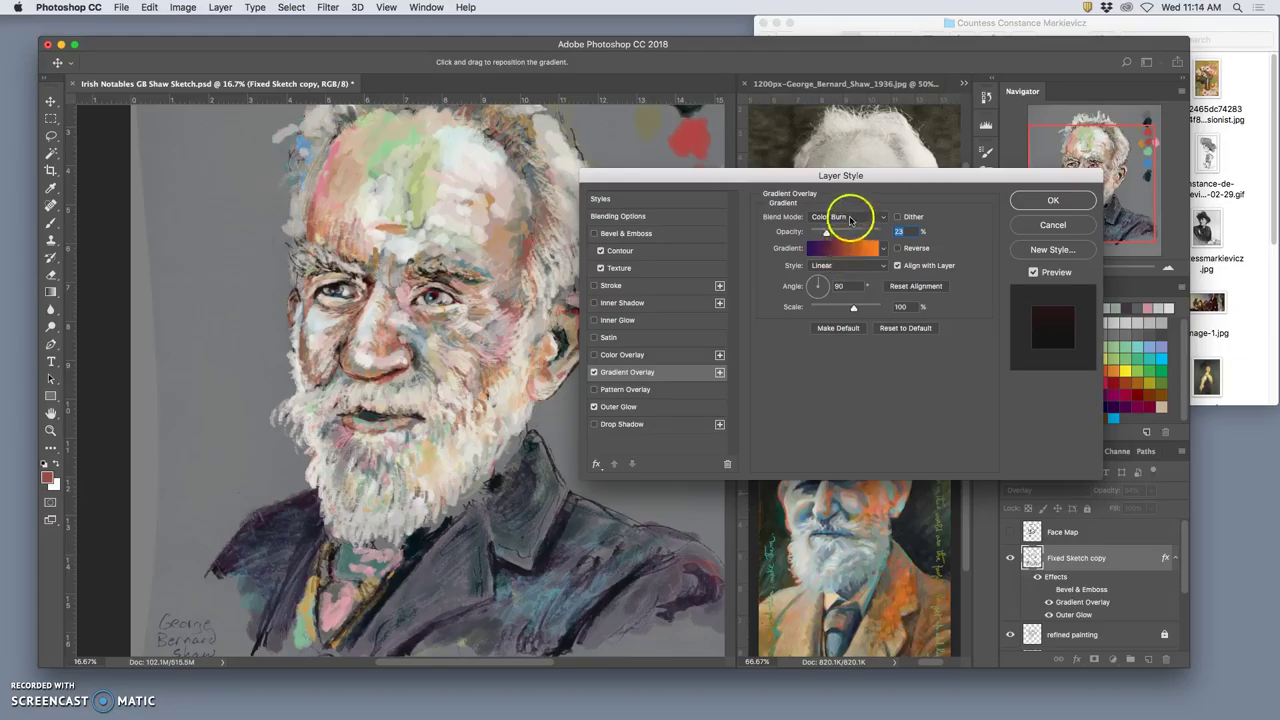
click(842, 217)
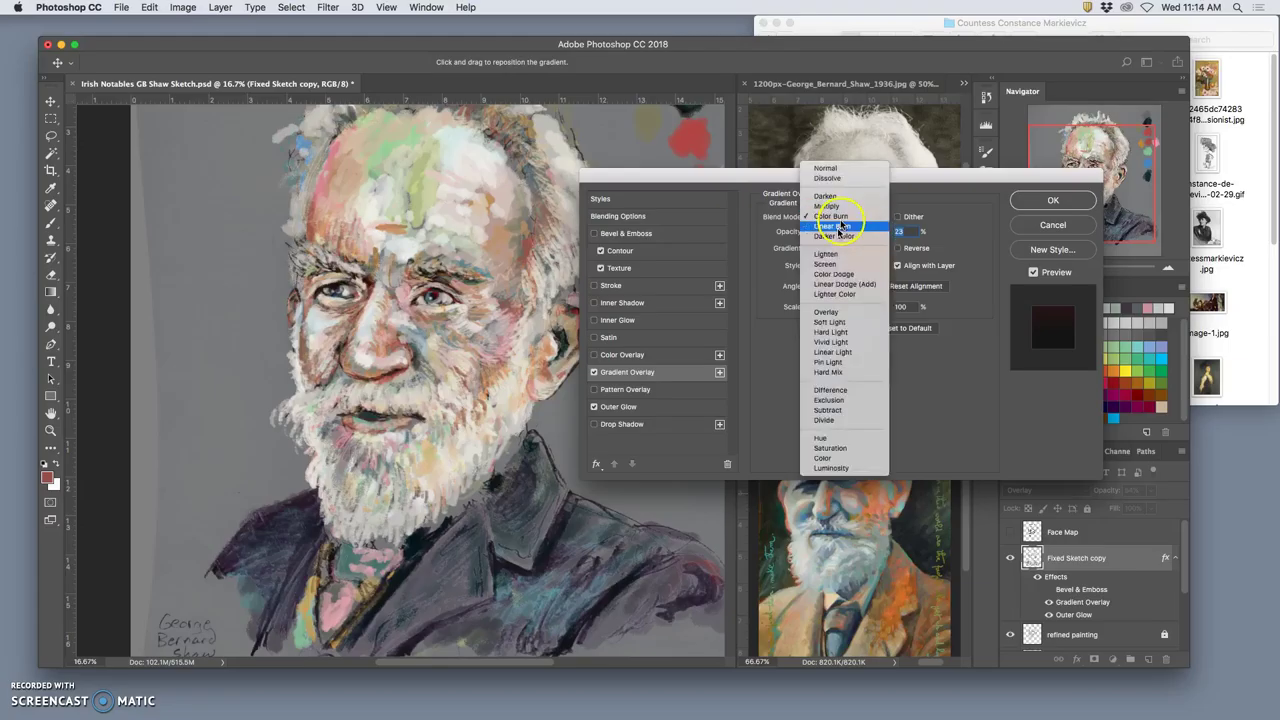
click(838, 226)
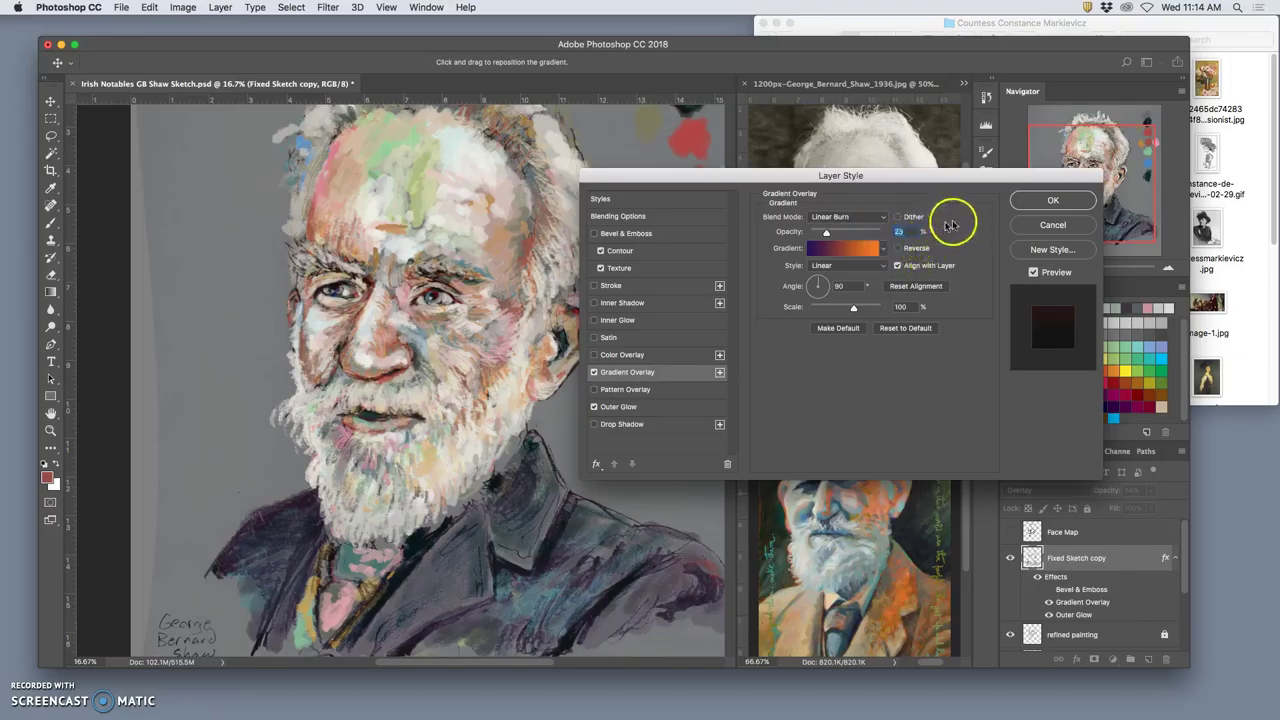
click(1035, 202)
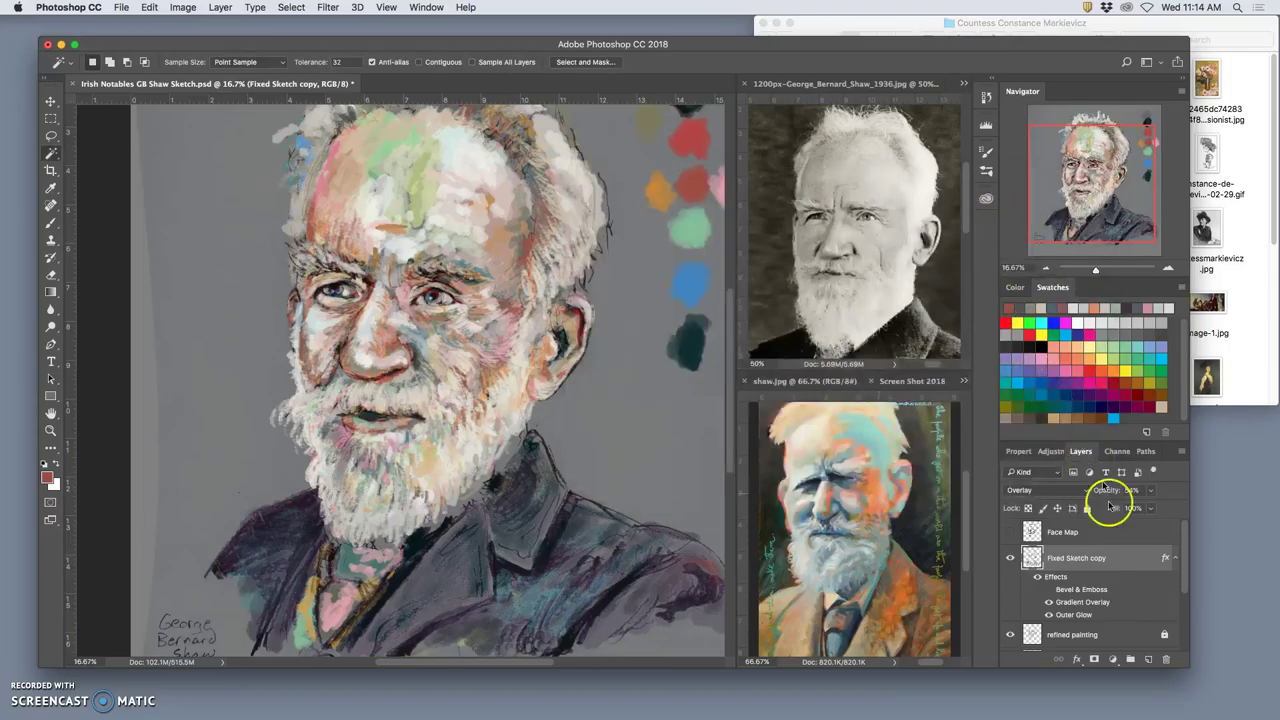
Recolor the violet stop of the Gradient Overlay's gradient to the blue-violet 372d82 and apply the layer style.
double_click(1070, 603)
click(818, 249)
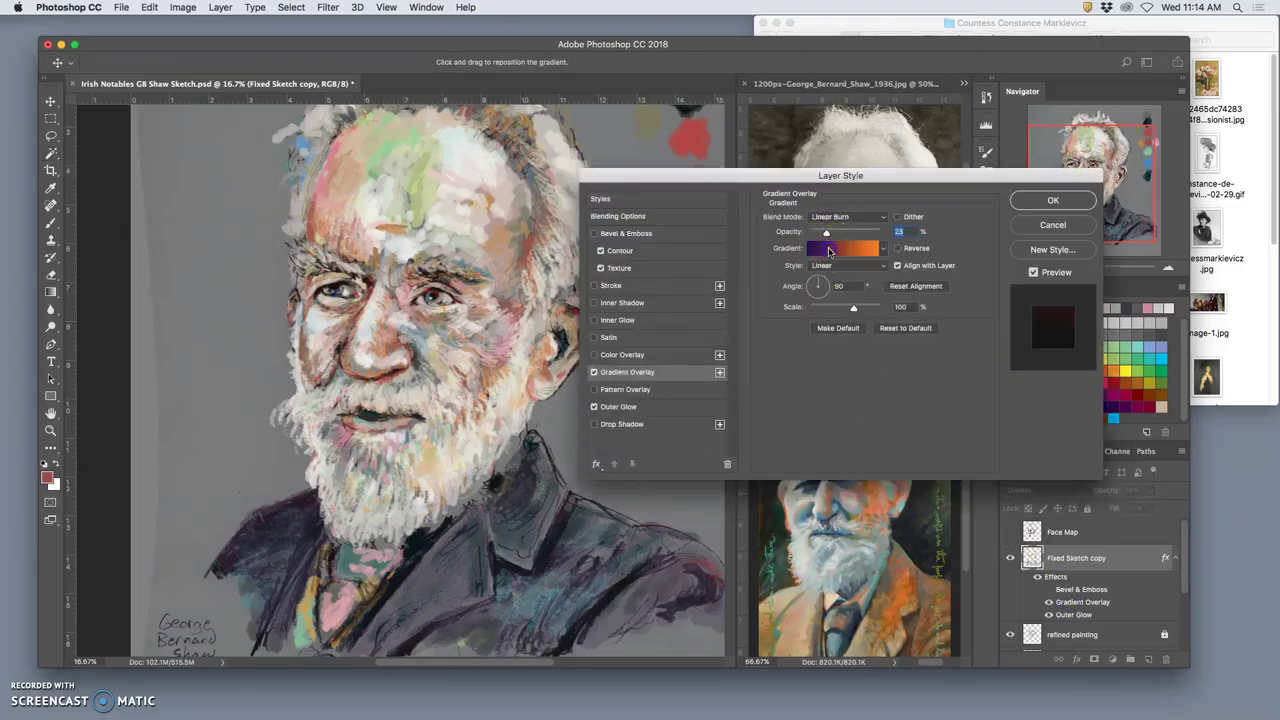
click(511, 413)
click(570, 472)
drag(572, 349, 571, 327)
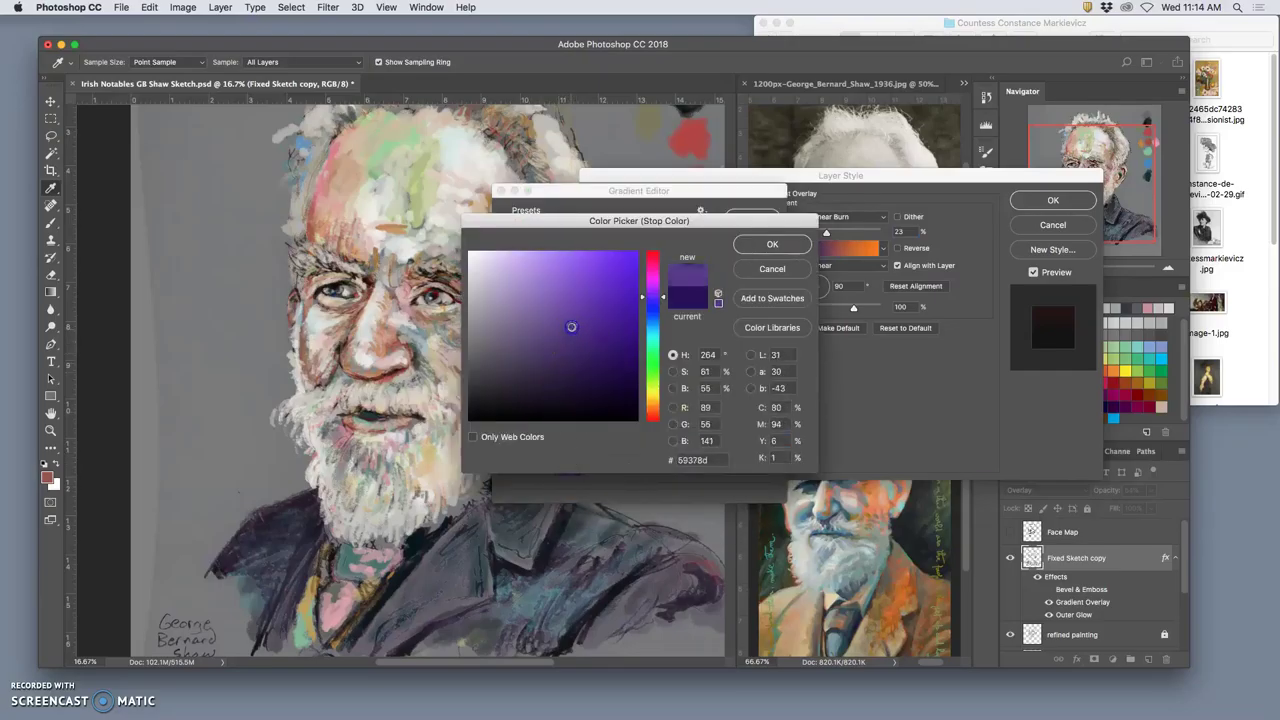
click(655, 308)
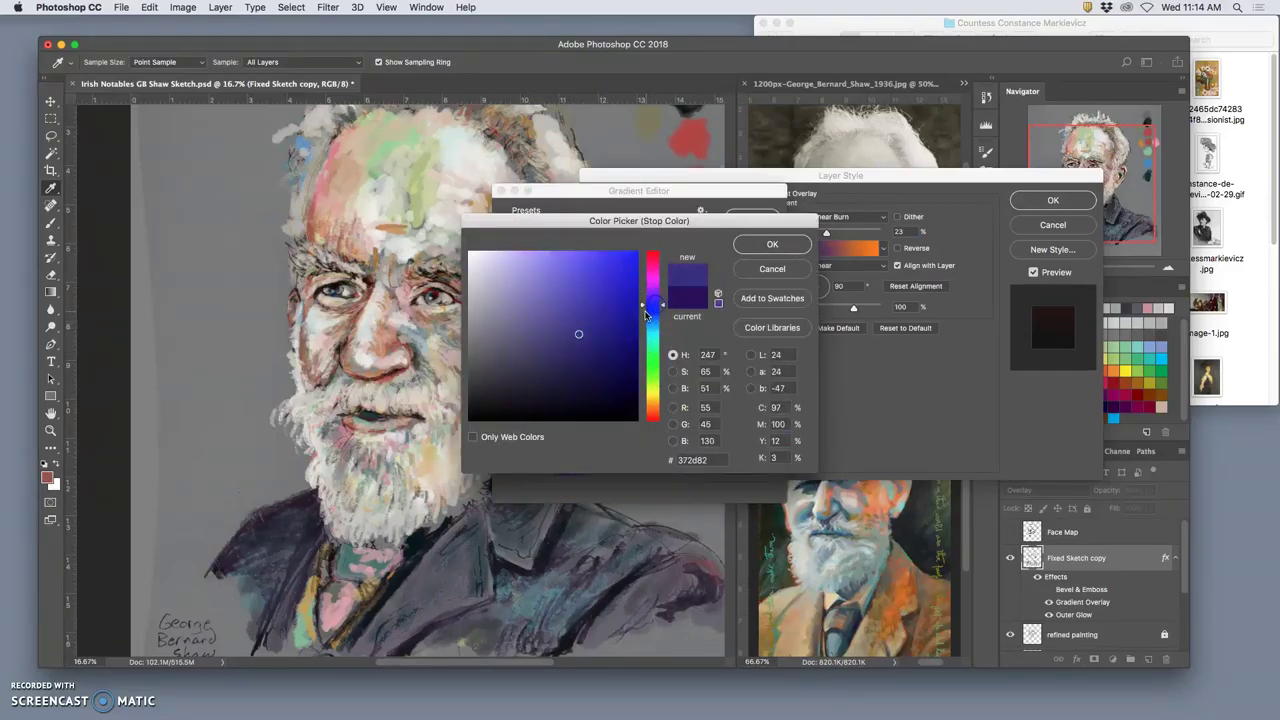
click(749, 249)
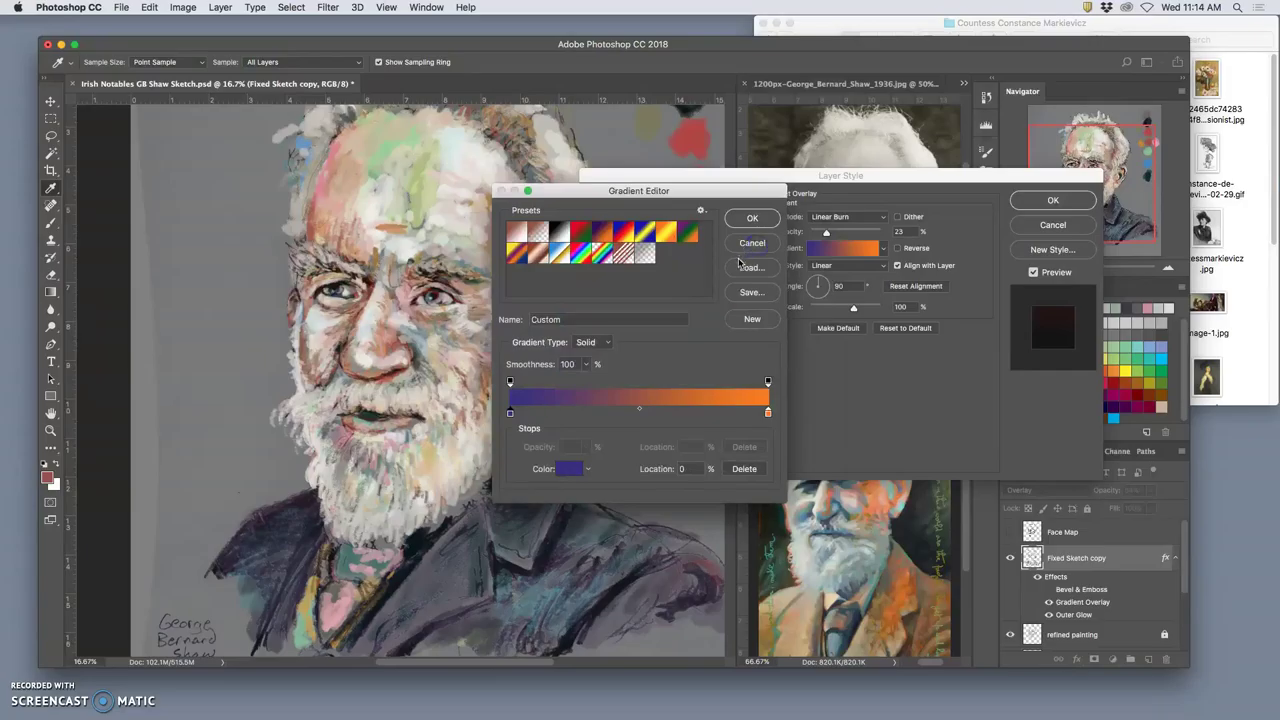
click(750, 219)
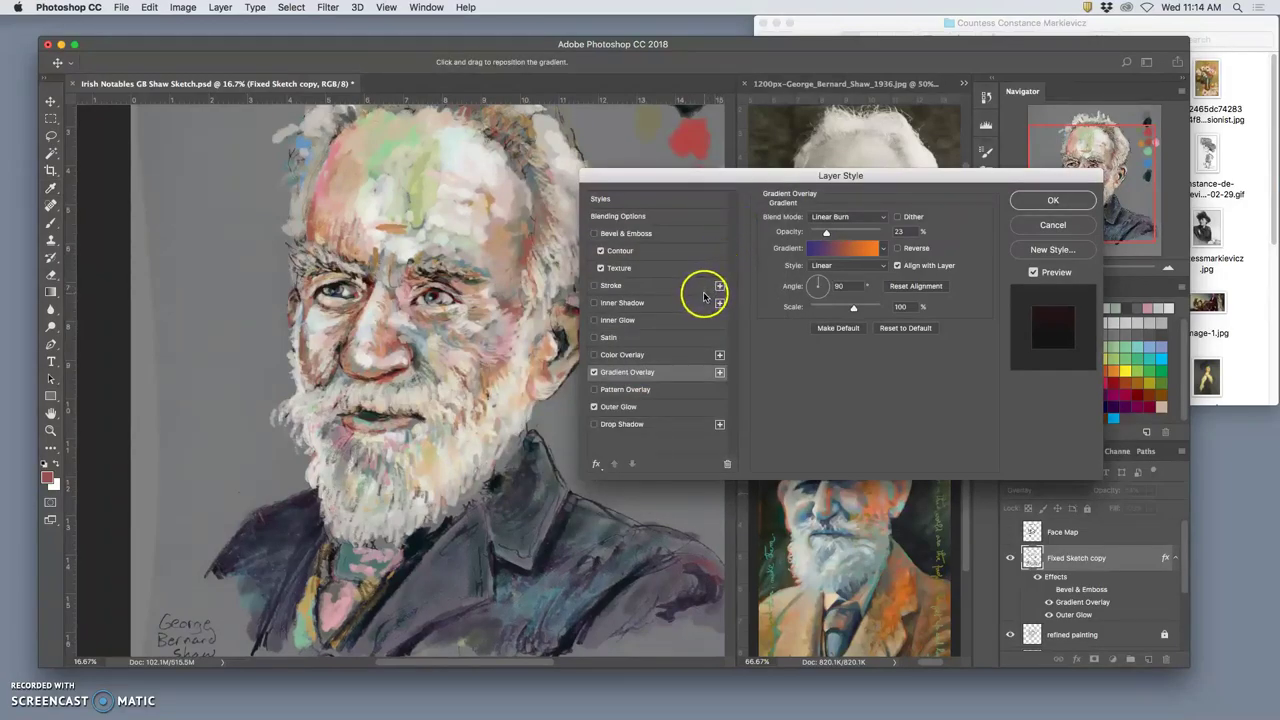
click(1053, 200)
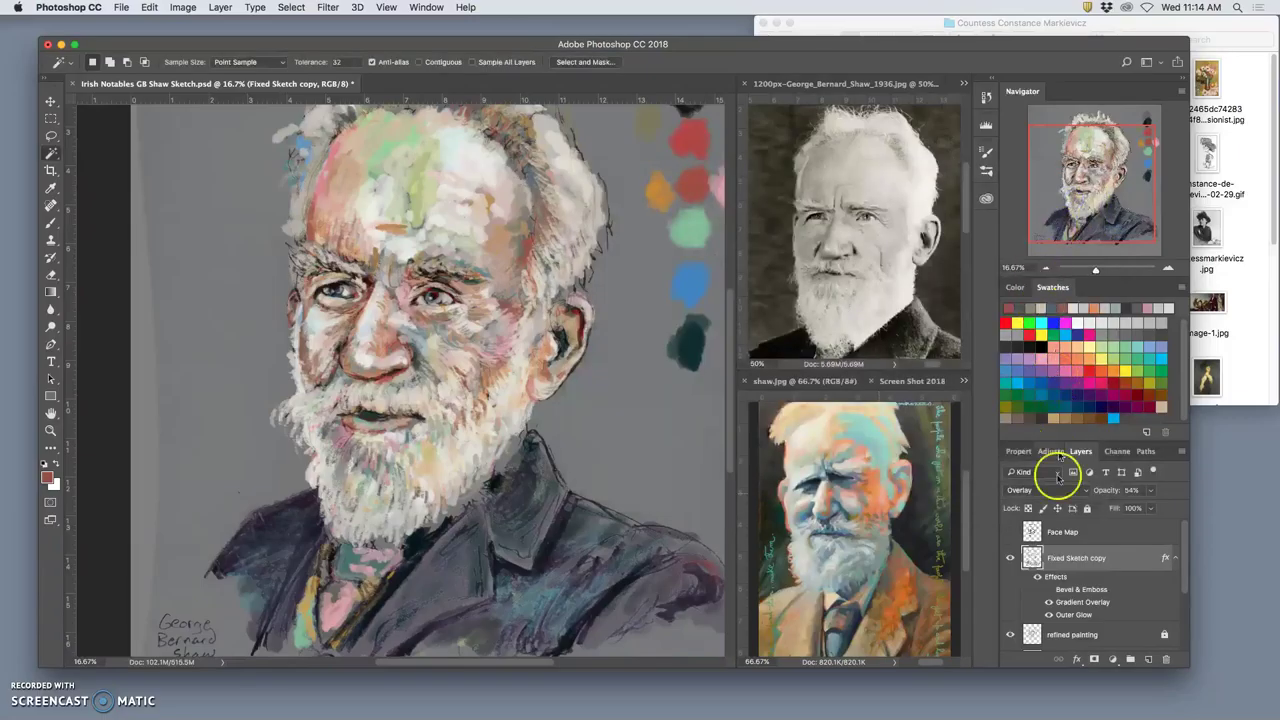
Fully lock the Fixed Sketch copy layer and briefly check the Face Map layer over the portrait.
click(1088, 509)
click(1012, 533)
click(1012, 533)
Create a new layer directly above the refined painting layer and name it "finishing touches".
scroll(1093, 600, down, 1)
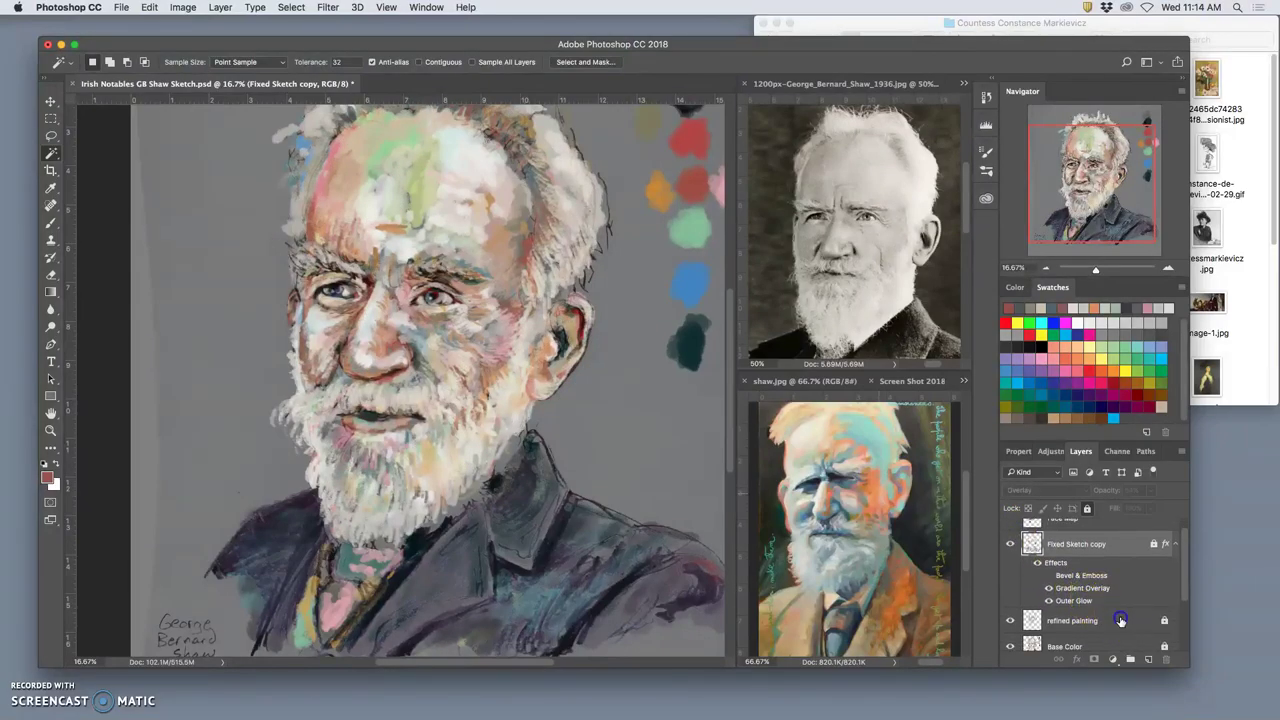
click(1114, 619)
click(1147, 659)
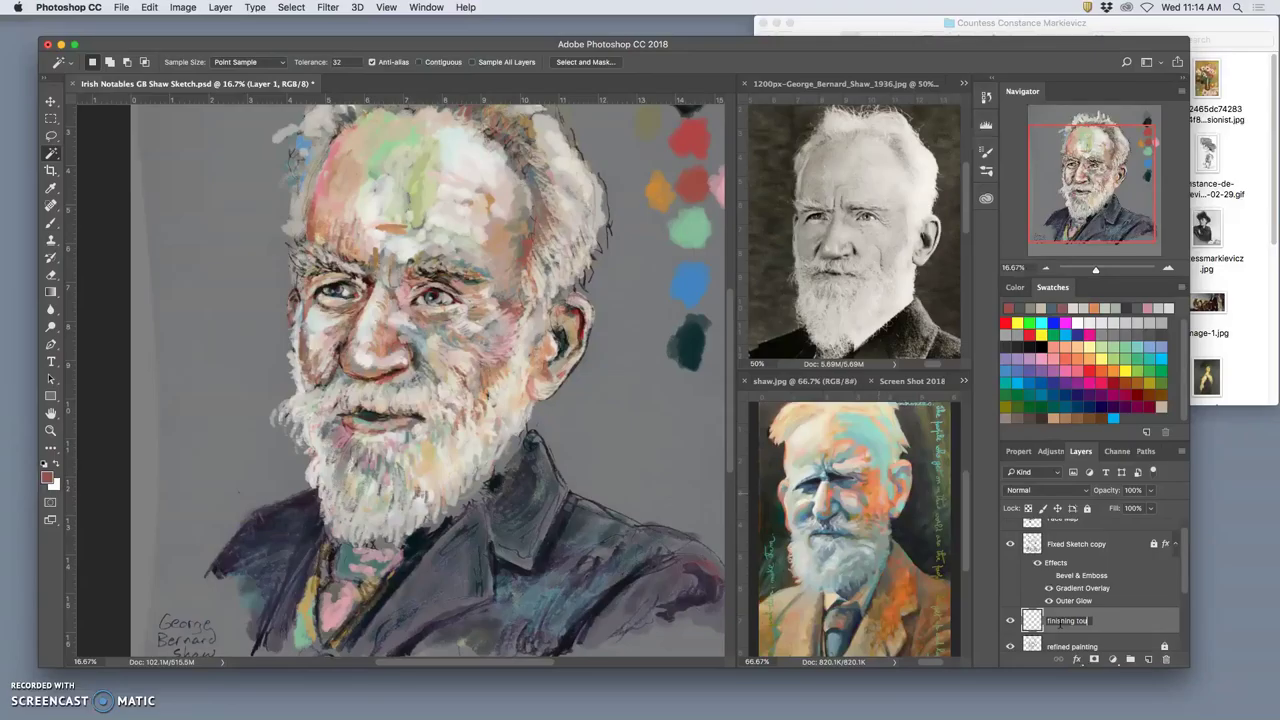
click(1113, 621)
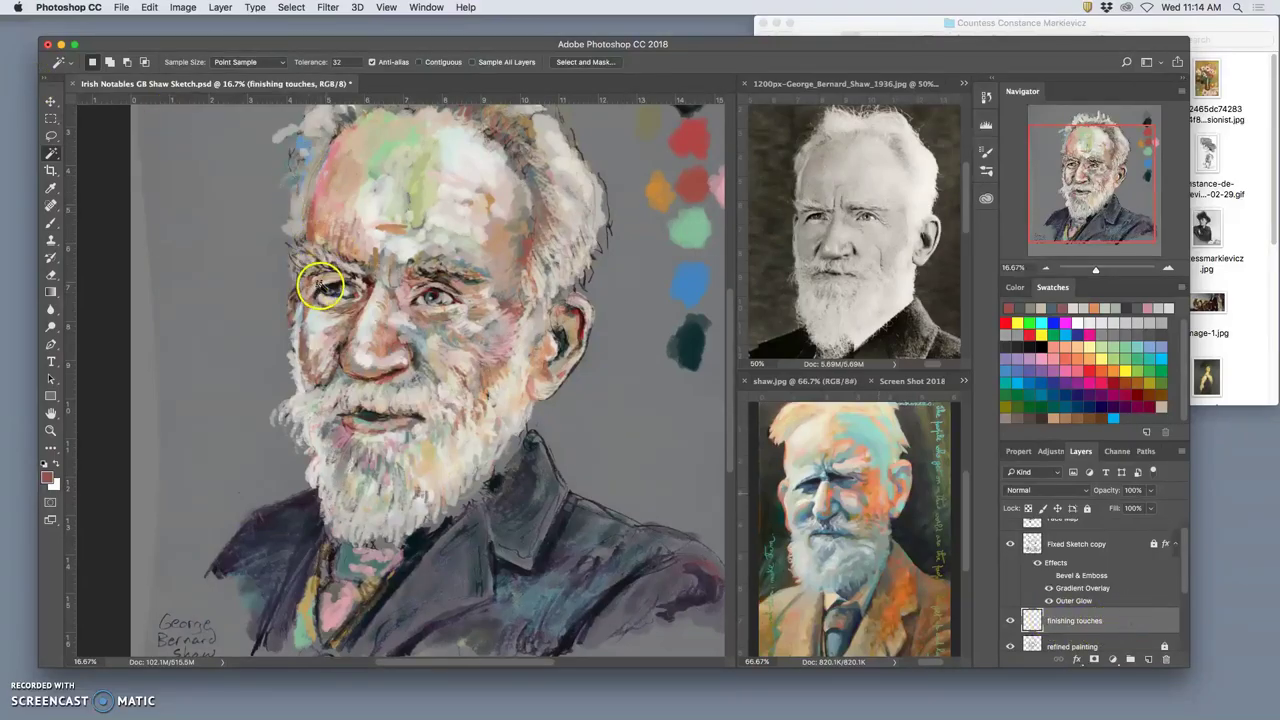
Select the original Fixed Sketch layer beneath Base Color with the whole portrait in view.
key(super+minus)
click(1010, 544)
drag(1177, 551, 1174, 612)
click(1083, 587)
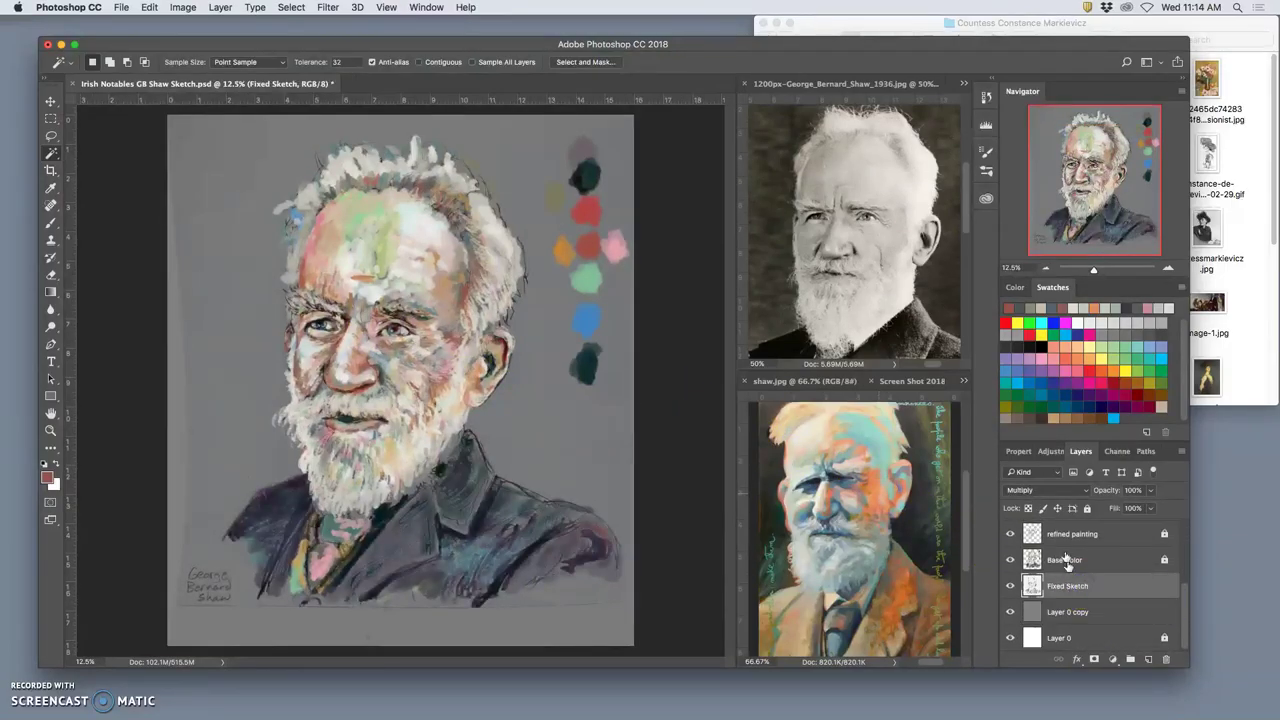
Try the Normal blend mode on the Fixed Sketch layer and return it to Multiply.
click(1050, 490)
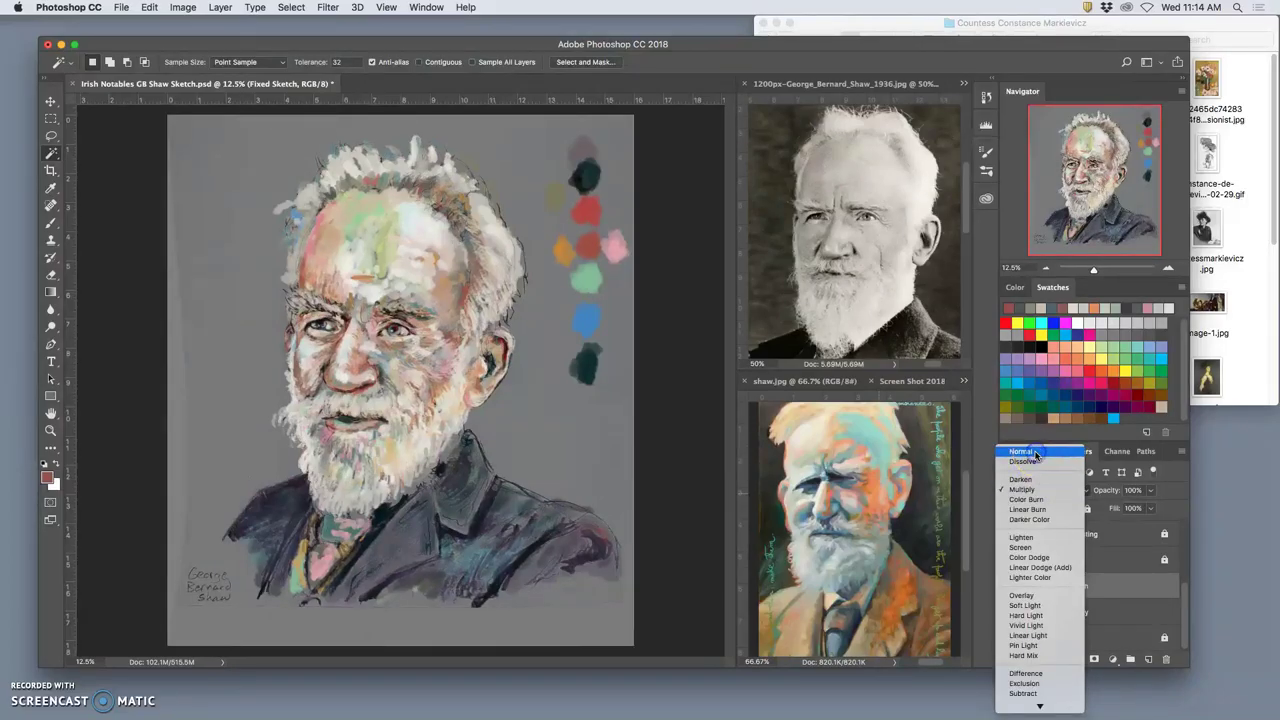
click(1036, 453)
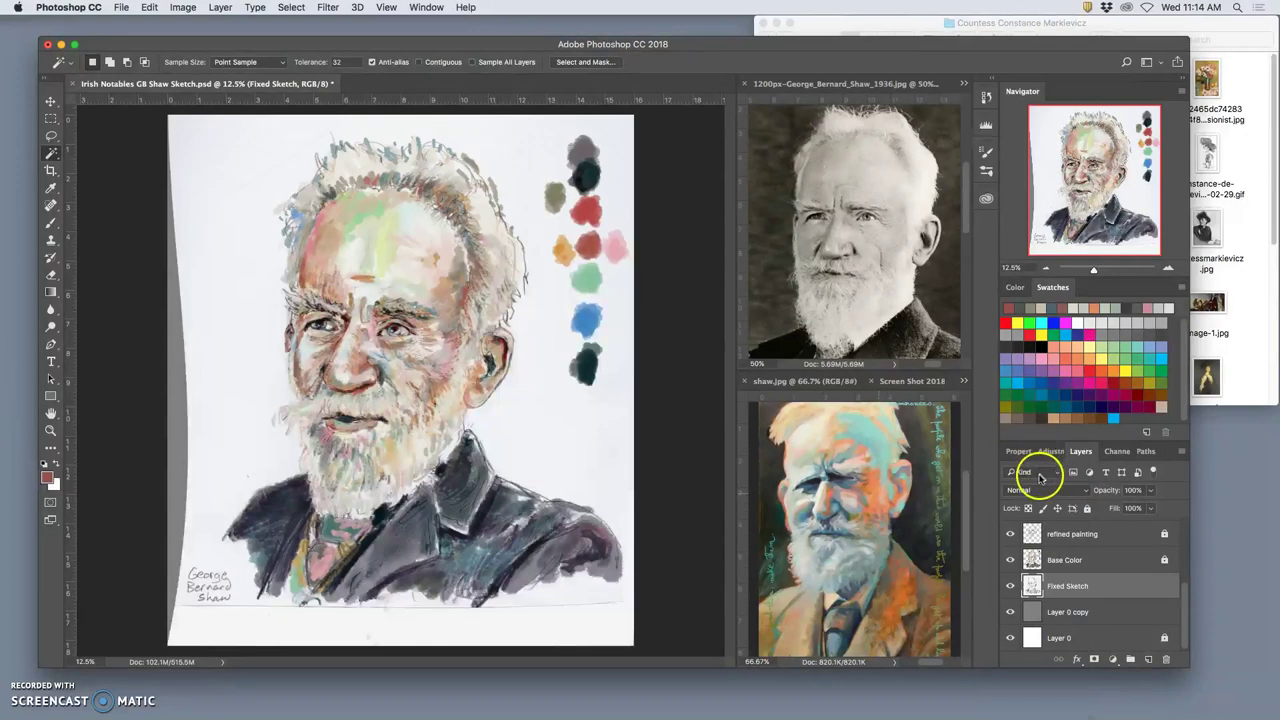
click(1036, 491)
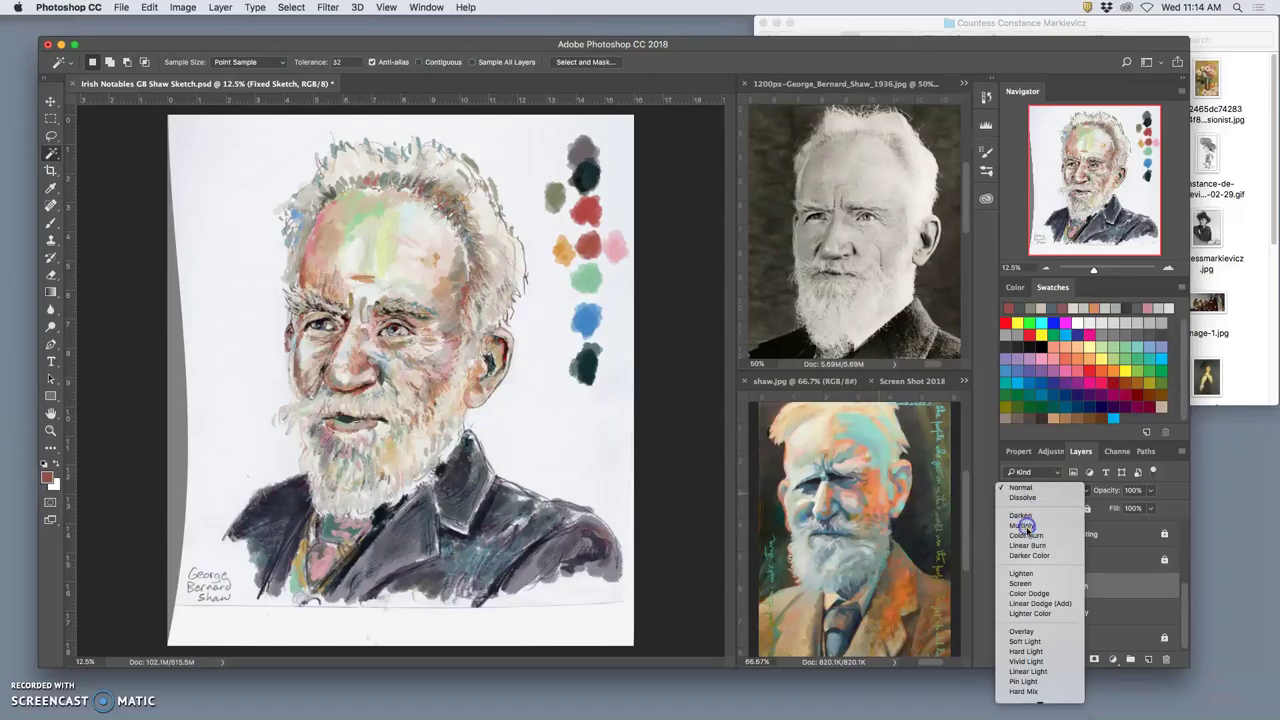
click(1028, 528)
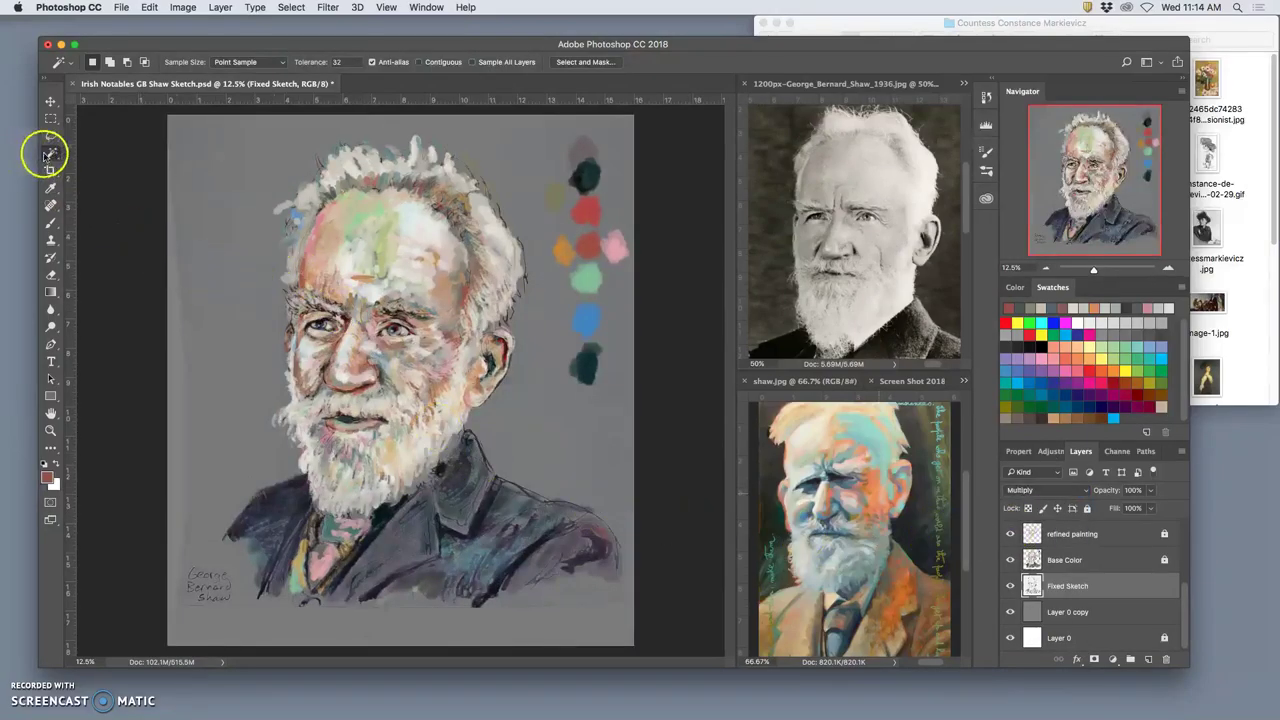
Remove the Fixed Sketch layer's white background using a Magic Wand selection, deselect, and save the document.
click(217, 237)
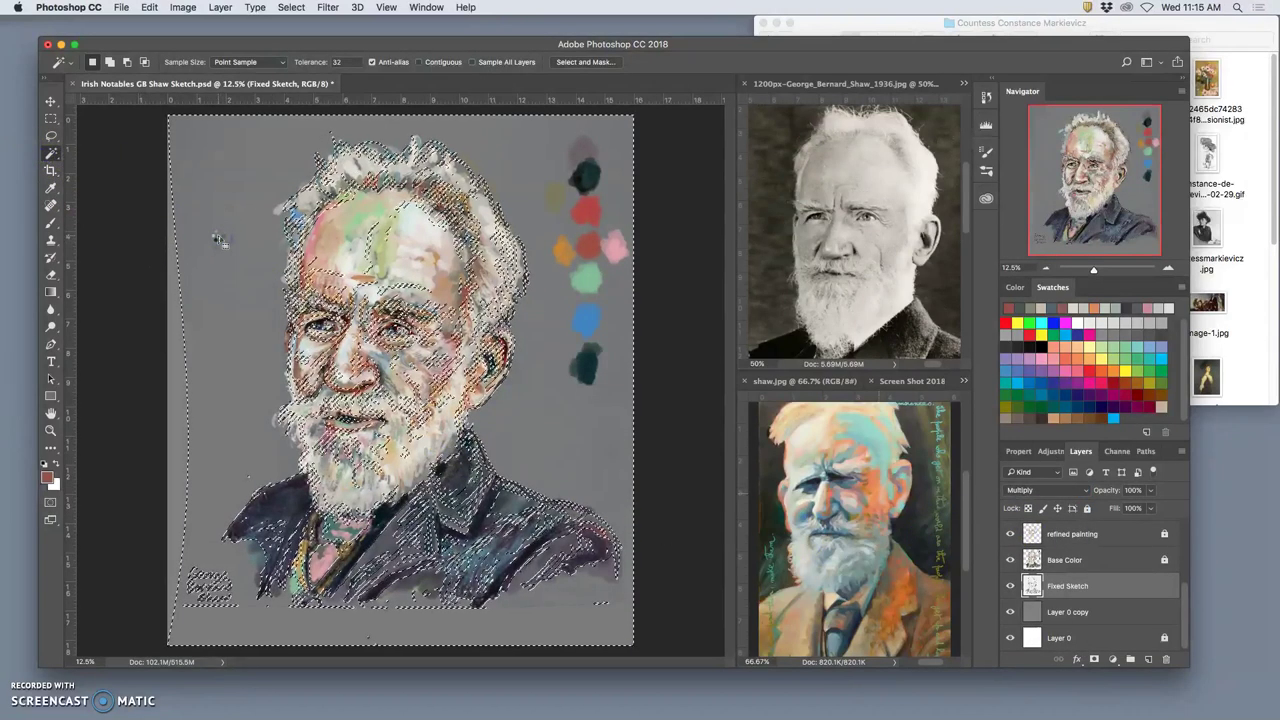
key(super+d)
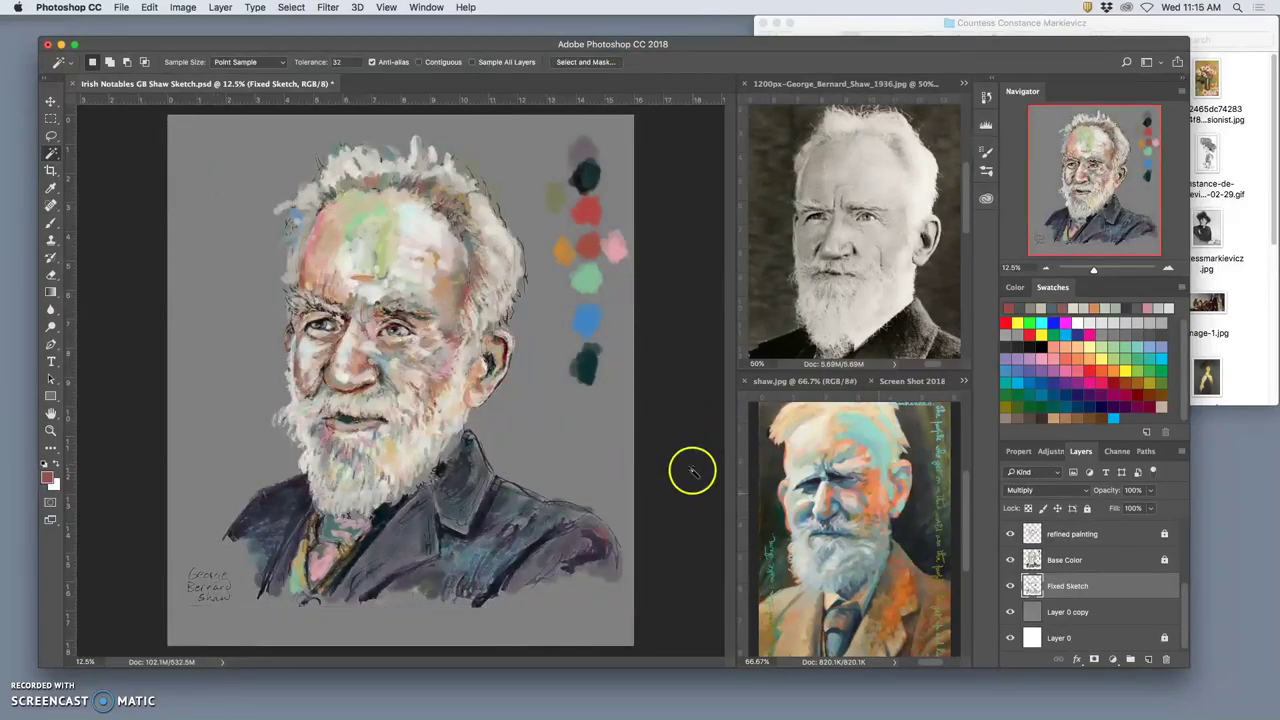
key(super+s)
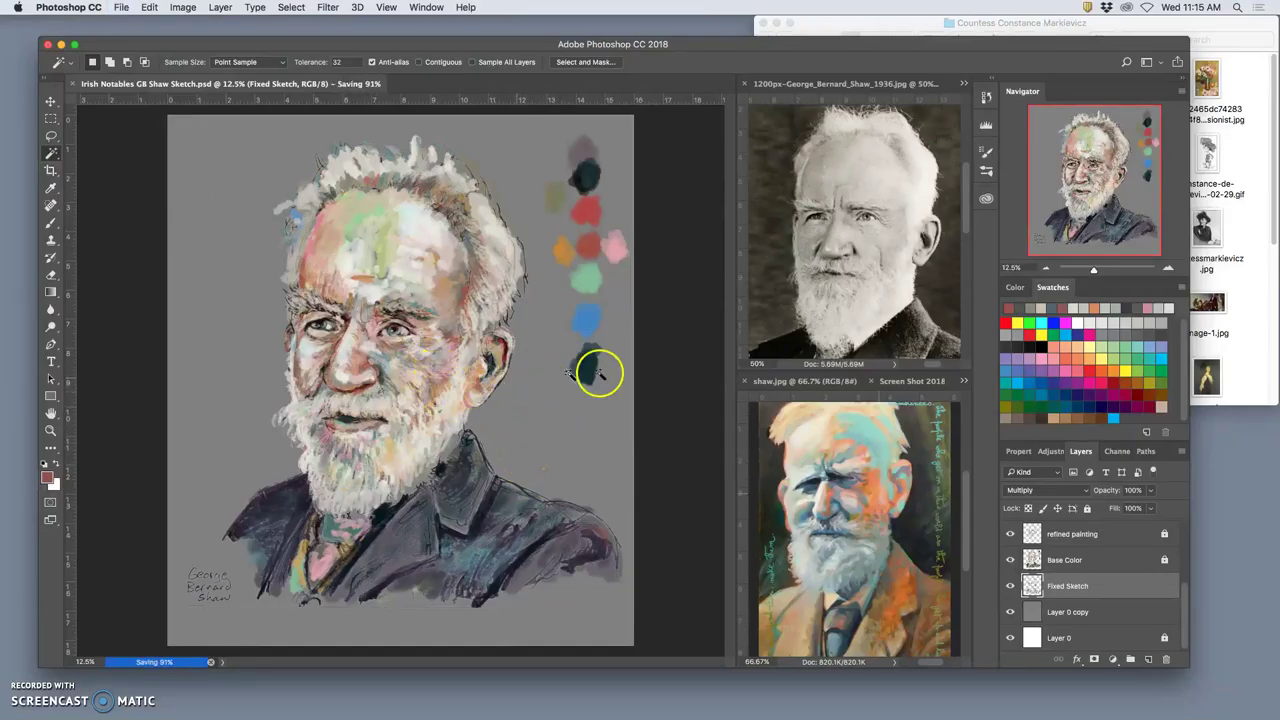
Fully lock the Fixed Sketch layer and make the finishing touches layer active.
drag(1185, 600, 1185, 572)
click(1088, 510)
click(1147, 562)
Switch to the Brush tool and hide the Base Color layer while viewing the forehead and hair at 25%.
key(super+plus)
key(super+plus)
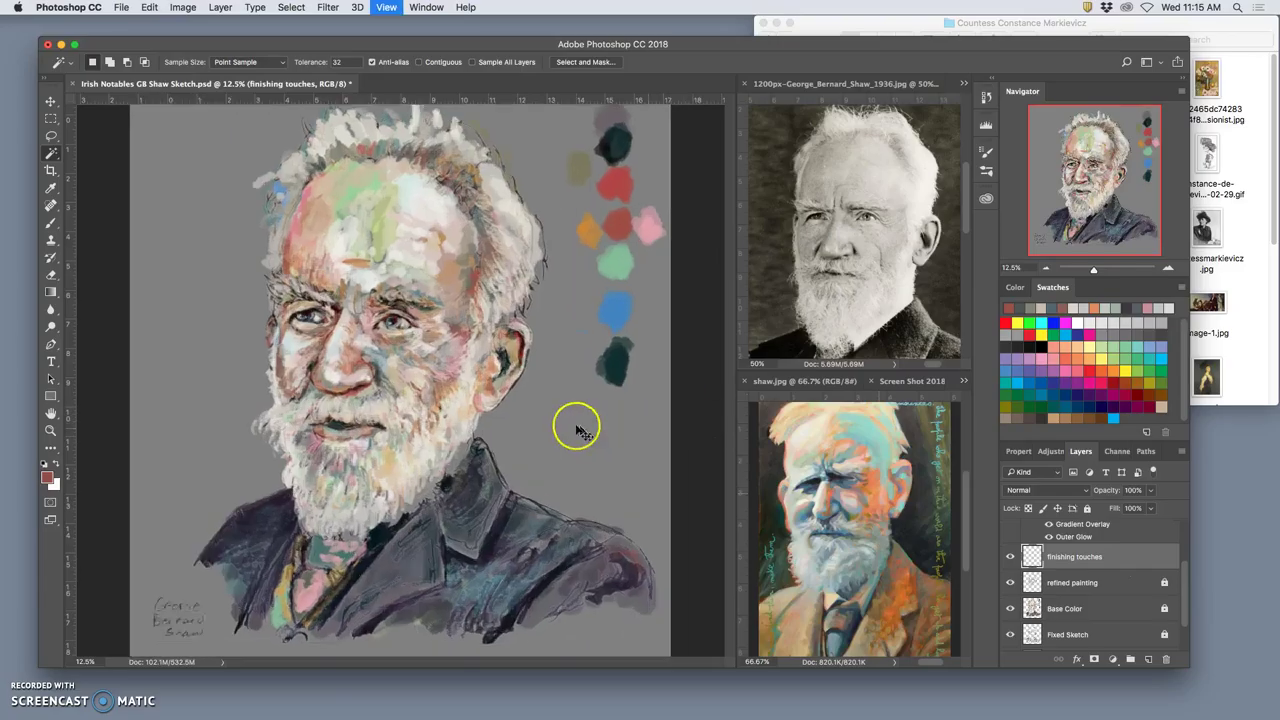
key(super+plus)
drag(409, 306, 464, 481)
key(super+minus)
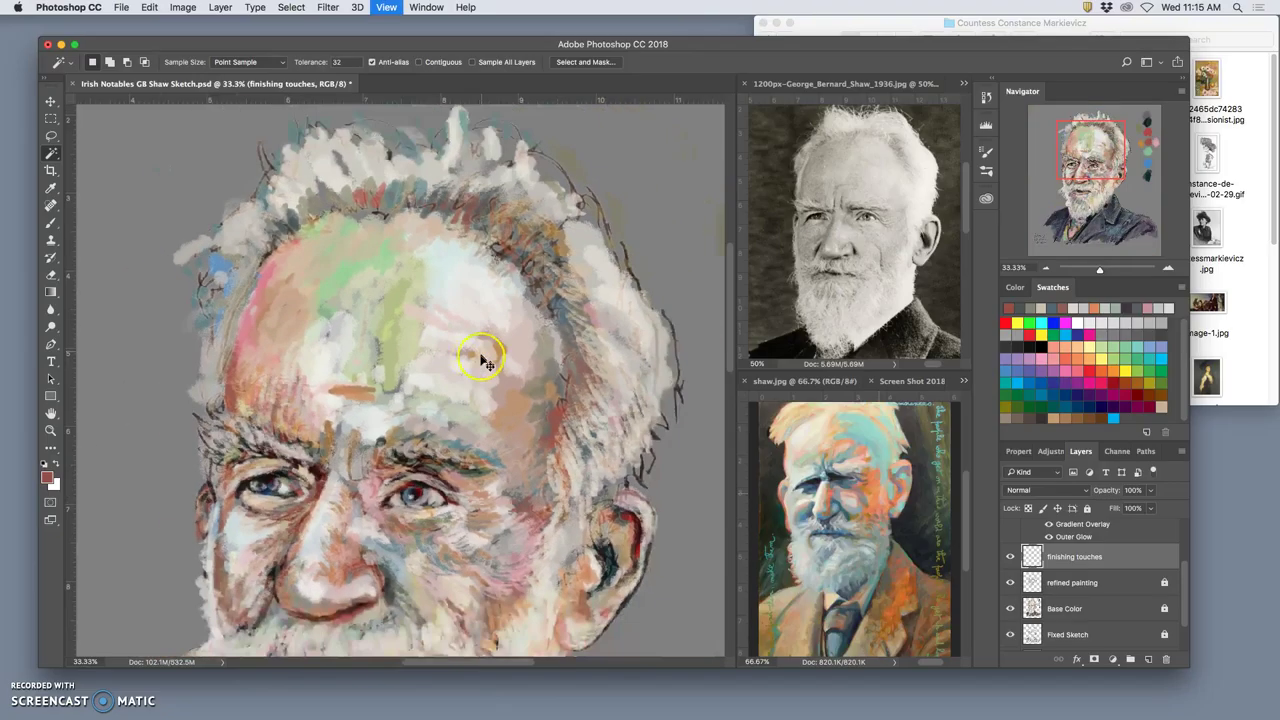
click(50, 228)
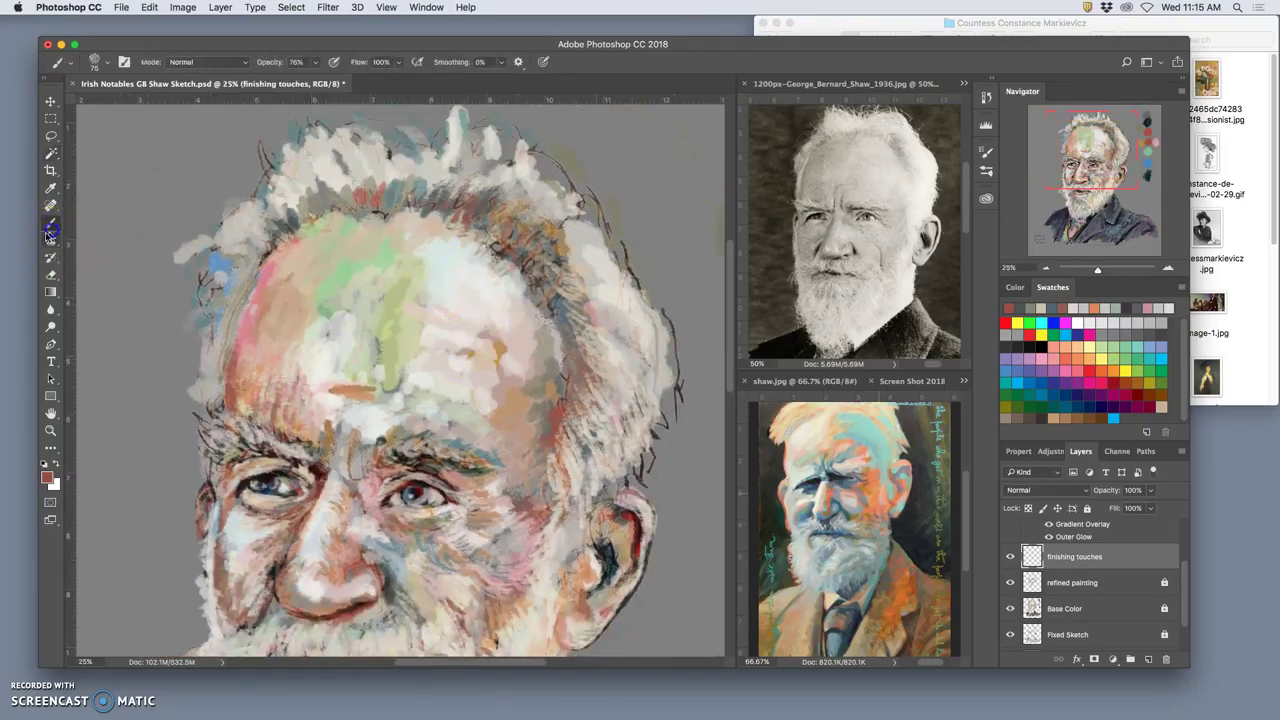
click(1010, 608)
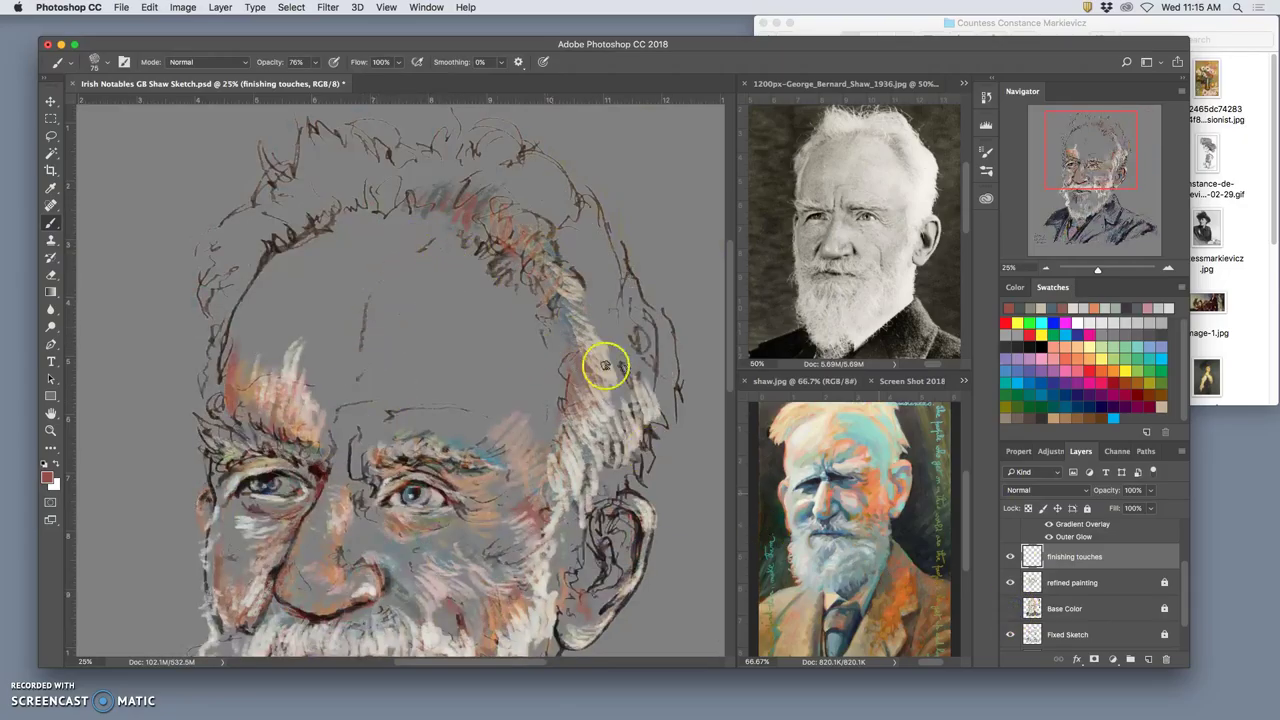
Show the Base Color layer and paint strokes over the upper-right hairline in a color sampled from the dark temple hair.
click(1010, 608)
click(428, 268)
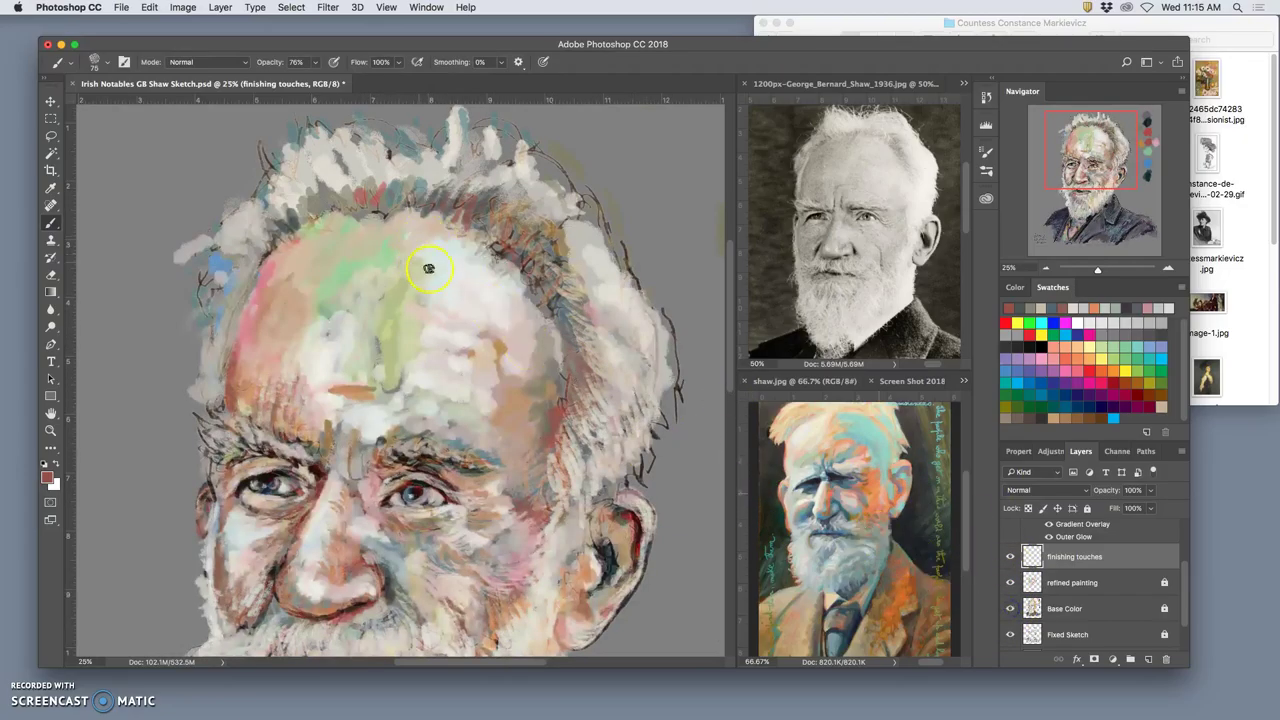
alt+click(560, 302)
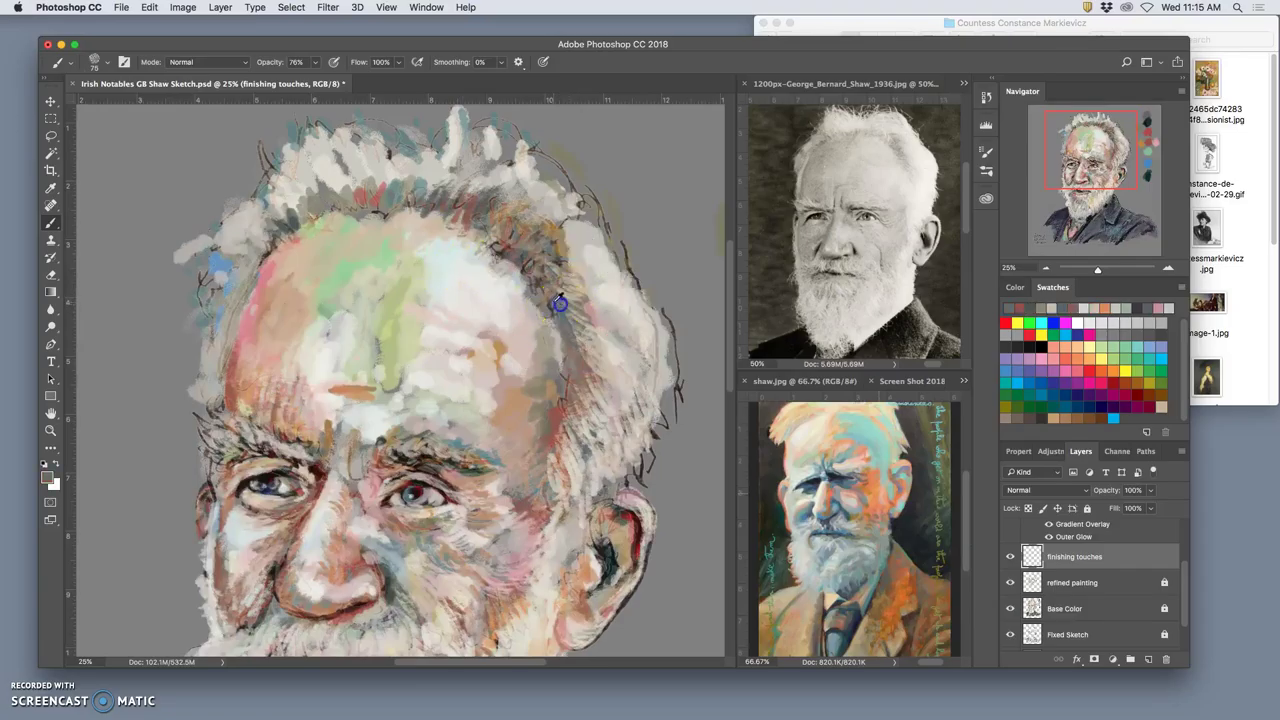
mouse_move(467, 206)
mouse_down()
mouse_move(421, 210)
mouse_move(398, 249)
mouse_move(432, 214)
mouse_move(488, 270)
mouse_up()
Hatch the top and upper-left of the forehead with reddish tones sampled from the right temple.
alt+click(526, 299)
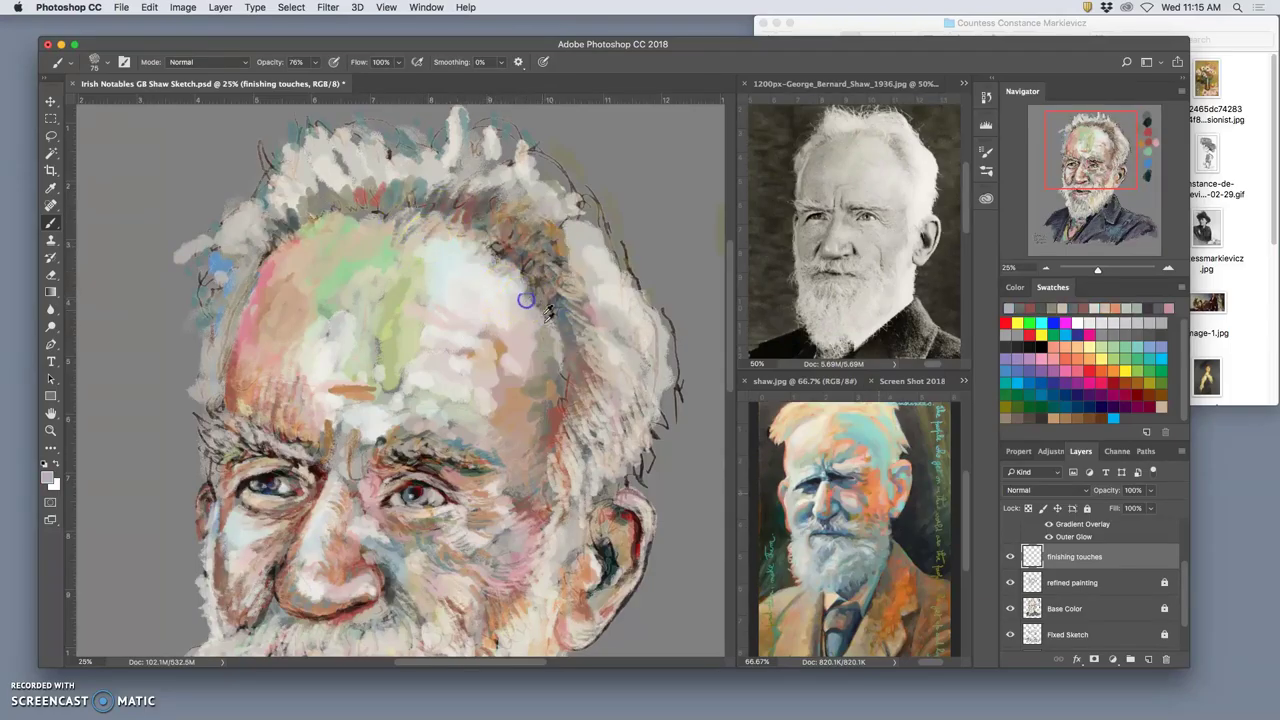
alt+click(557, 393)
mouse_move(413, 225)
mouse_down()
mouse_move(381, 223)
mouse_move(404, 233)
mouse_up()
alt+click(565, 410)
mouse_move(352, 289)
mouse_down()
mouse_move(346, 258)
mouse_move(305, 235)
mouse_move(267, 262)
mouse_move(305, 238)
mouse_move(277, 277)
mouse_move(328, 252)
mouse_move(271, 267)
mouse_move(264, 289)
mouse_up()
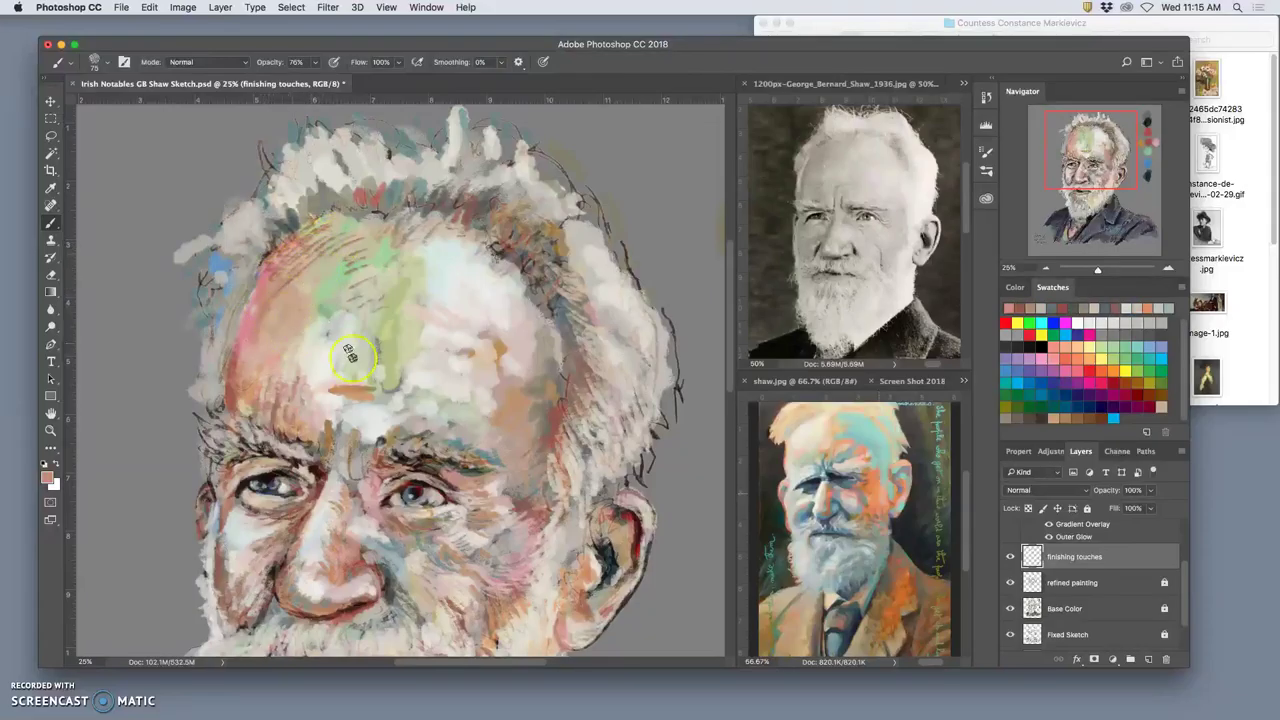
Sample the orange forehead crease and brush strokes over the left forehead, the crease and the area above the right eyebrow.
alt+click(350, 389)
mouse_move(268, 317)
mouse_down()
mouse_move(292, 341)
mouse_move(257, 362)
mouse_move(309, 341)
mouse_up()
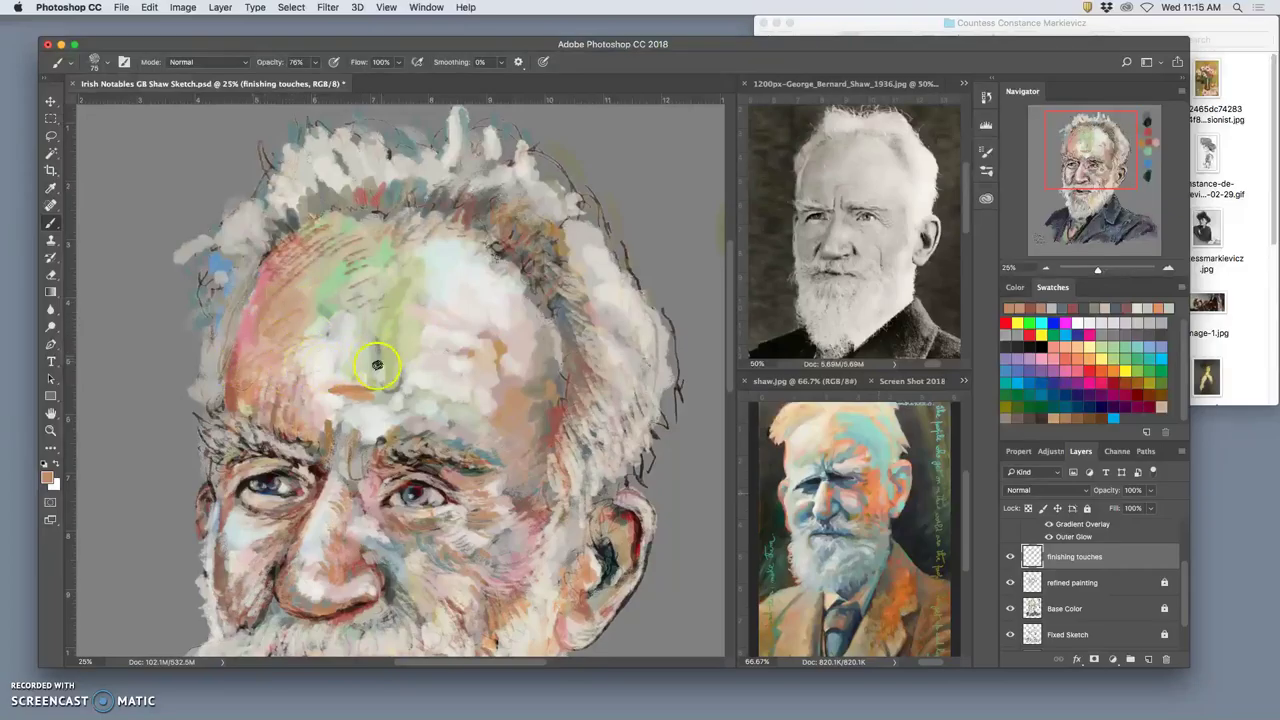
drag(410, 387, 416, 398)
mouse_move(412, 402)
mouse_down()
mouse_move(497, 386)
mouse_move(798, 176)
mouse_move(802, 159)
mouse_move(509, 401)
mouse_move(556, 423)
mouse_move(517, 396)
mouse_move(486, 341)
mouse_move(542, 334)
mouse_move(529, 368)
mouse_move(488, 364)
mouse_move(502, 399)
mouse_move(478, 396)
mouse_move(489, 433)
mouse_up()
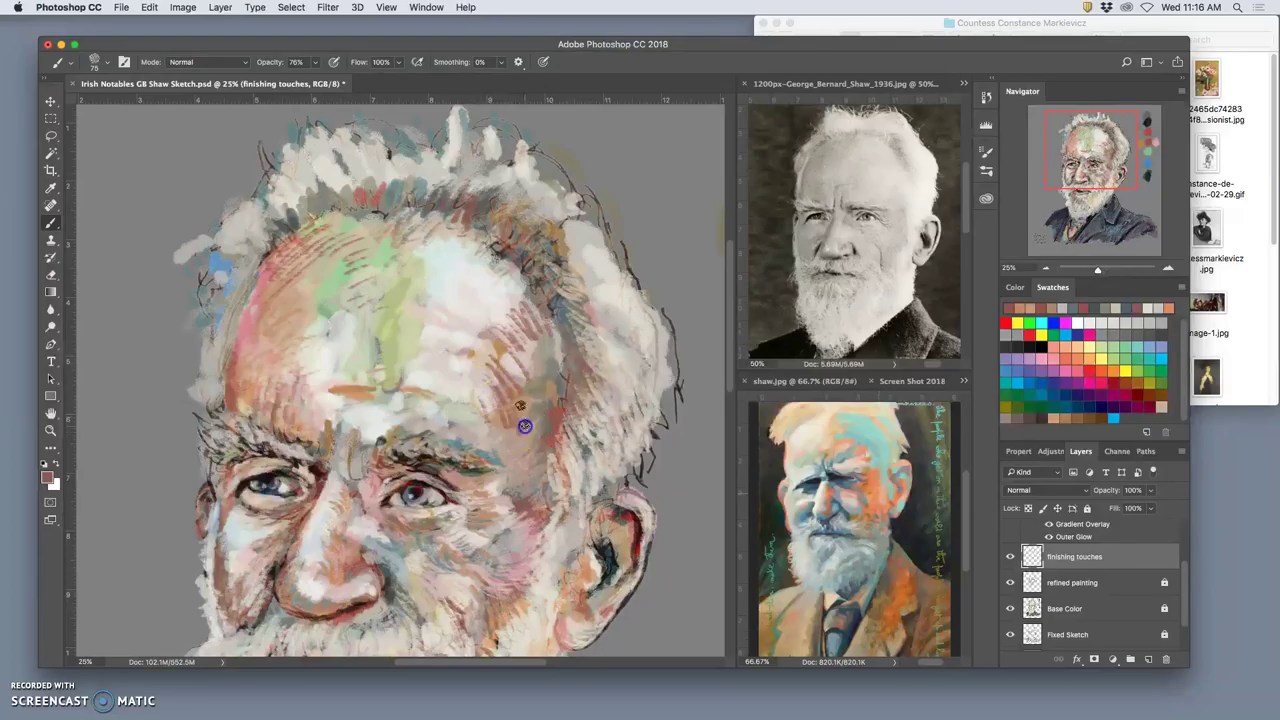
Refine the area between the eyebrows and the central forehead with sampled dark red and pale pink strokes.
alt+click(281, 419)
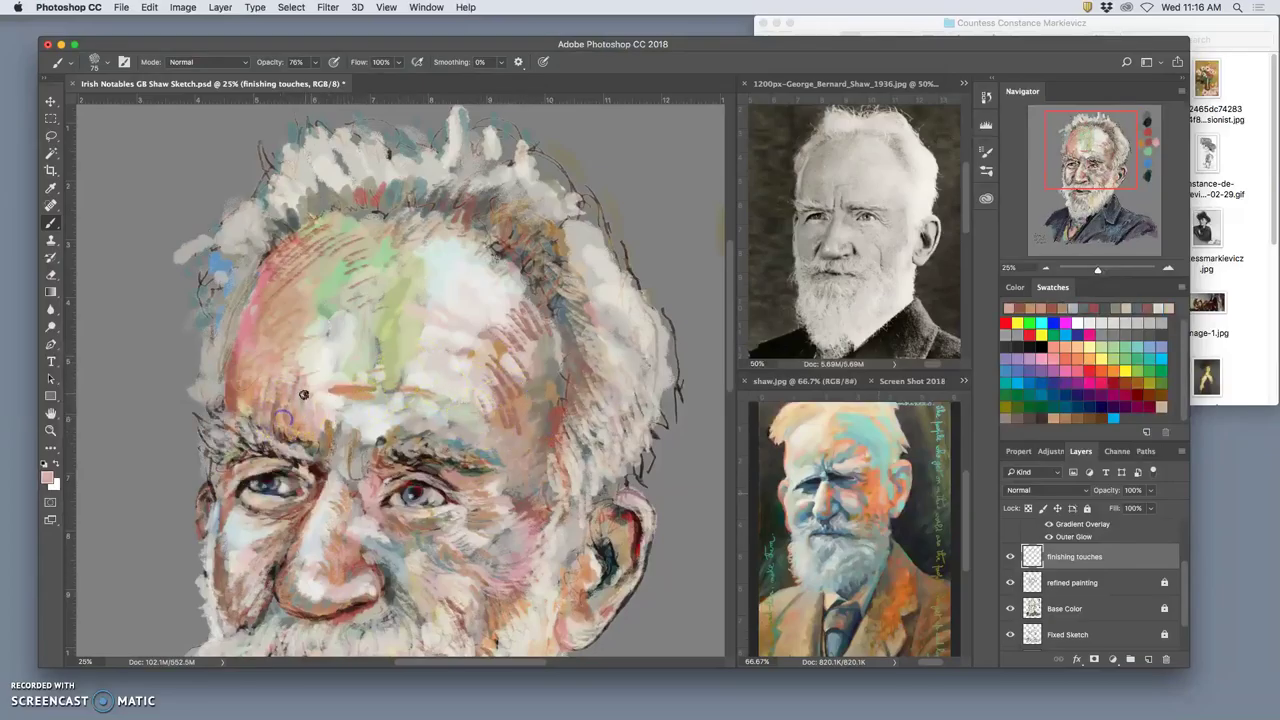
alt+click(401, 492)
alt+click(333, 440)
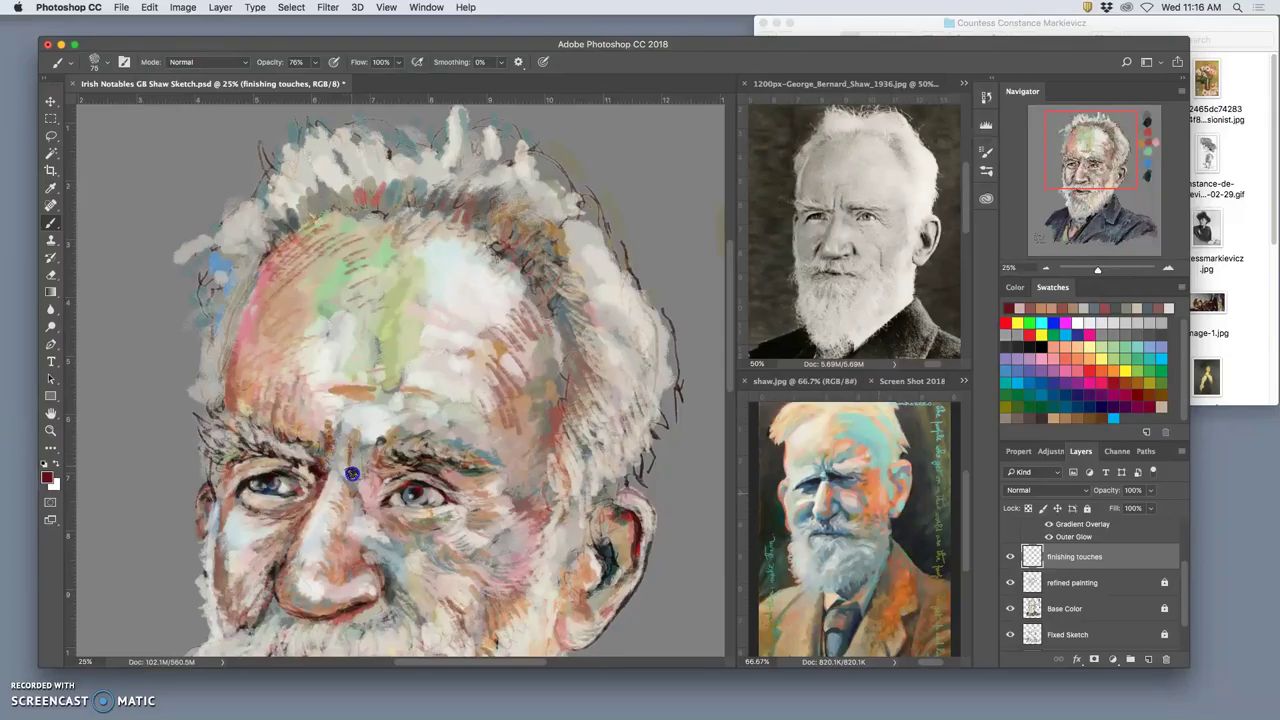
drag(347, 437, 356, 411)
alt+click(462, 433)
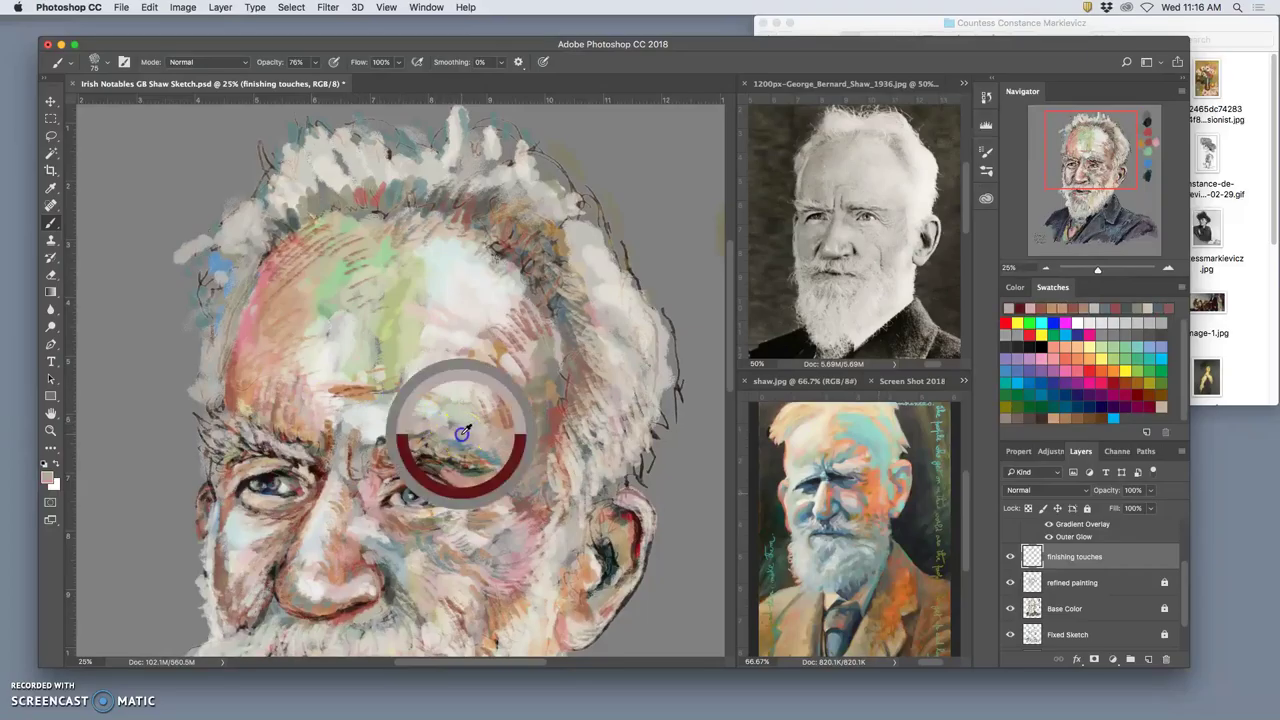
mouse_move(336, 411)
mouse_down()
mouse_move(382, 408)
mouse_move(457, 446)
mouse_move(377, 374)
mouse_up()
Brush the left forehead and its hairline edge with teal sampled from the right eyebrow and brown sampled from the hairline.
alt+click(457, 443)
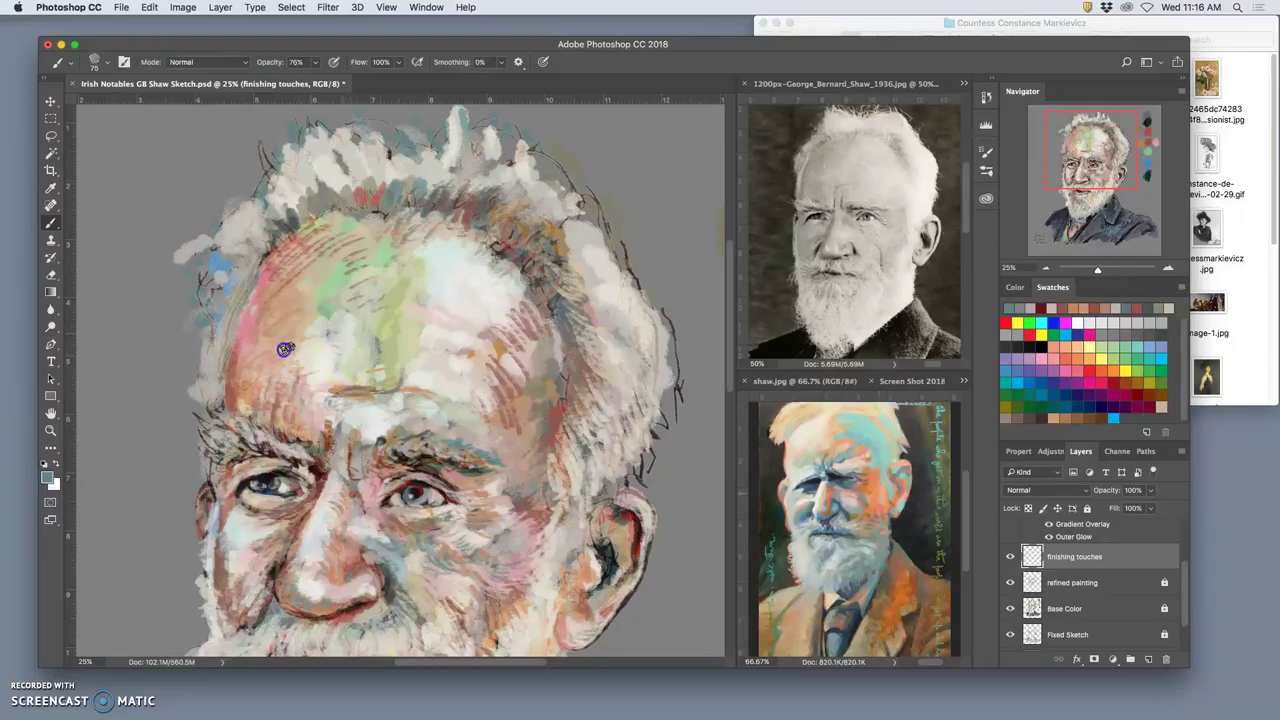
mouse_move(299, 311)
mouse_down()
mouse_move(289, 297)
mouse_move(234, 340)
mouse_move(245, 339)
mouse_move(230, 391)
mouse_move(235, 452)
mouse_up()
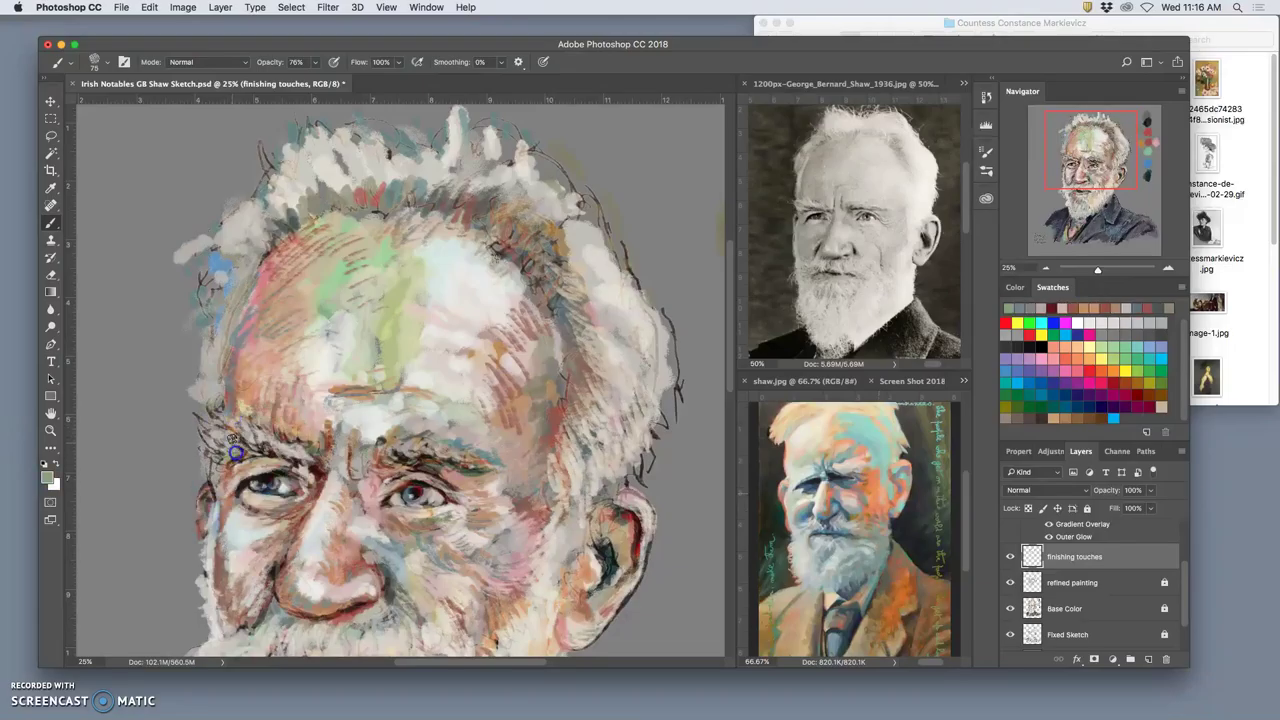
alt+click(249, 273)
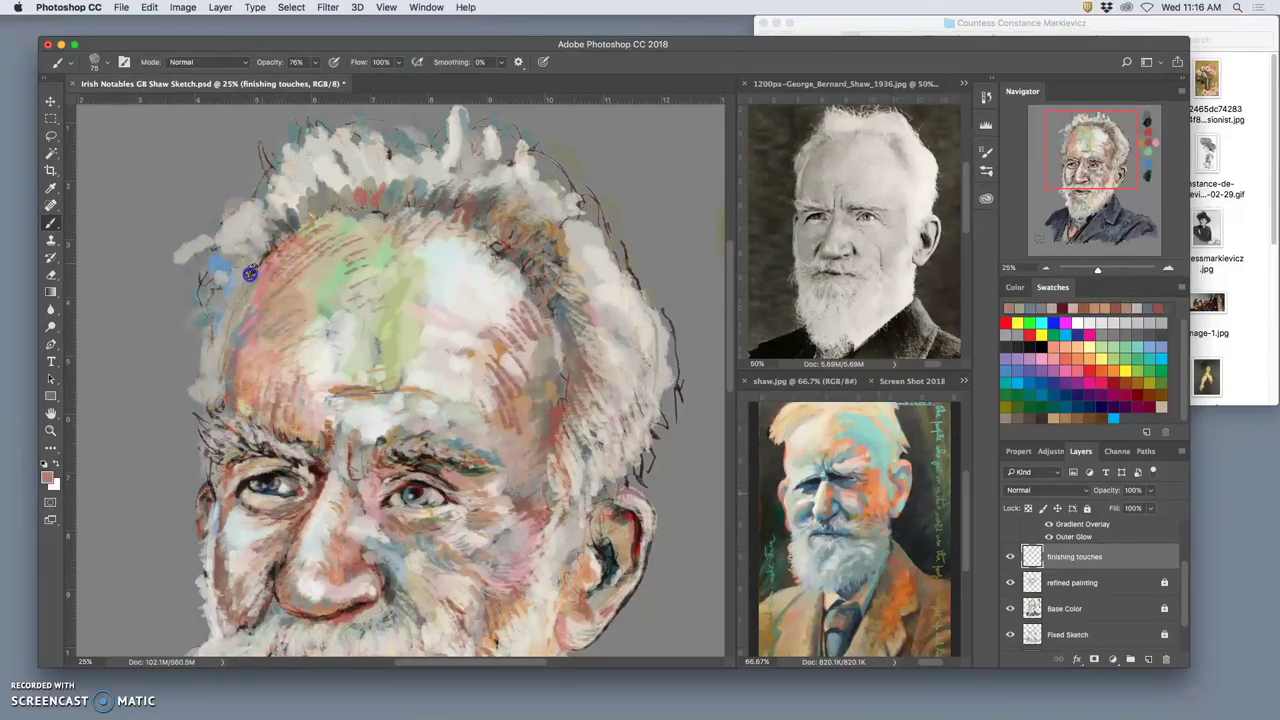
alt+click(257, 265)
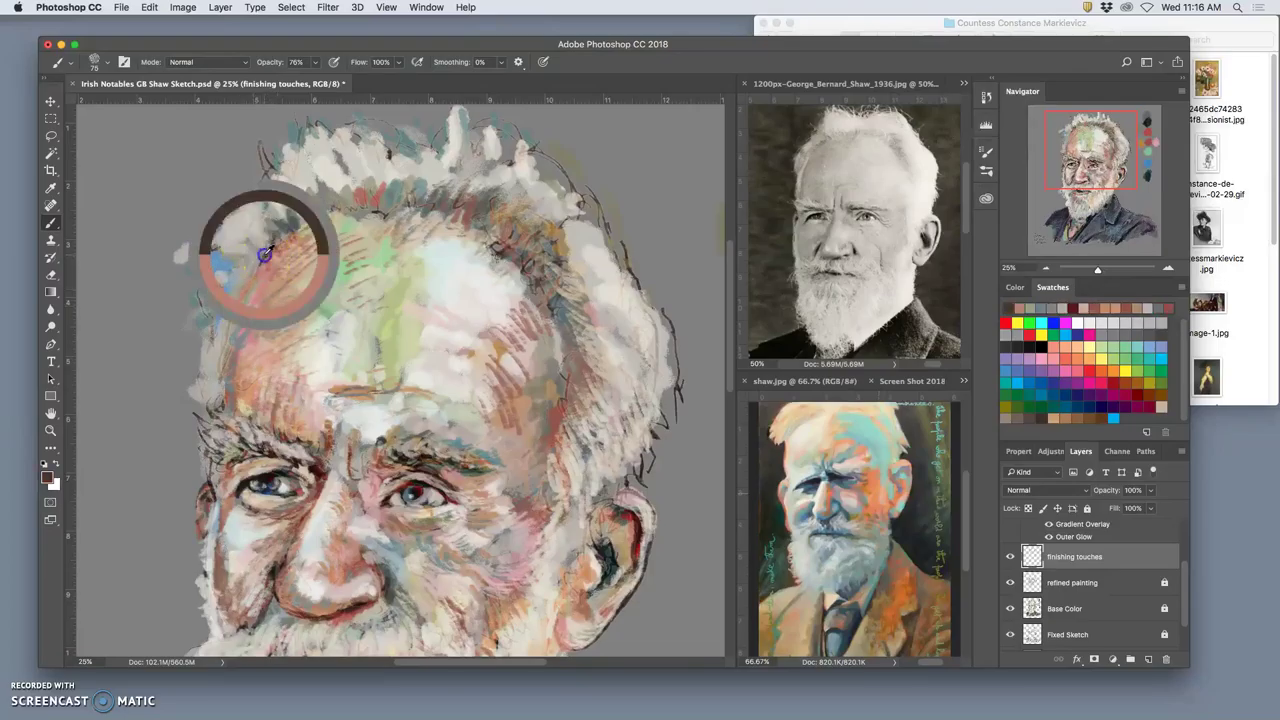
drag(257, 269, 230, 338)
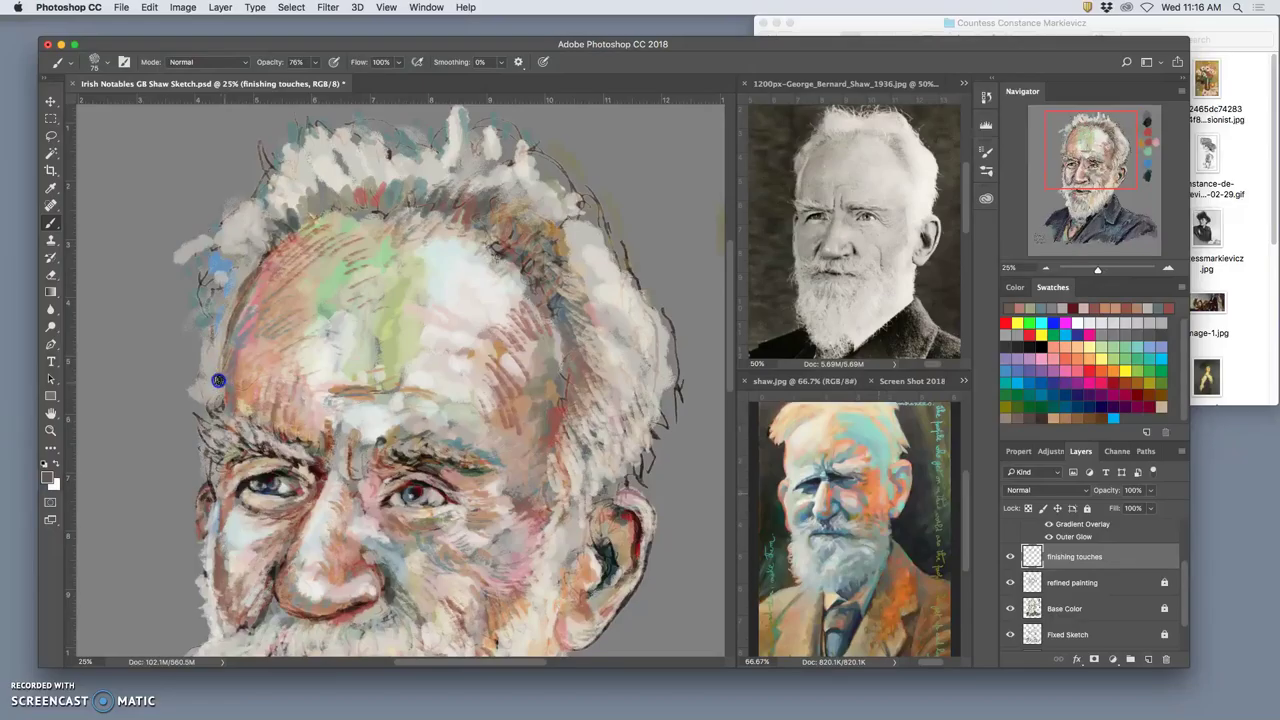
Paint blue strokes along the left temple using the color sampled from the left iris.
alt+click(298, 222)
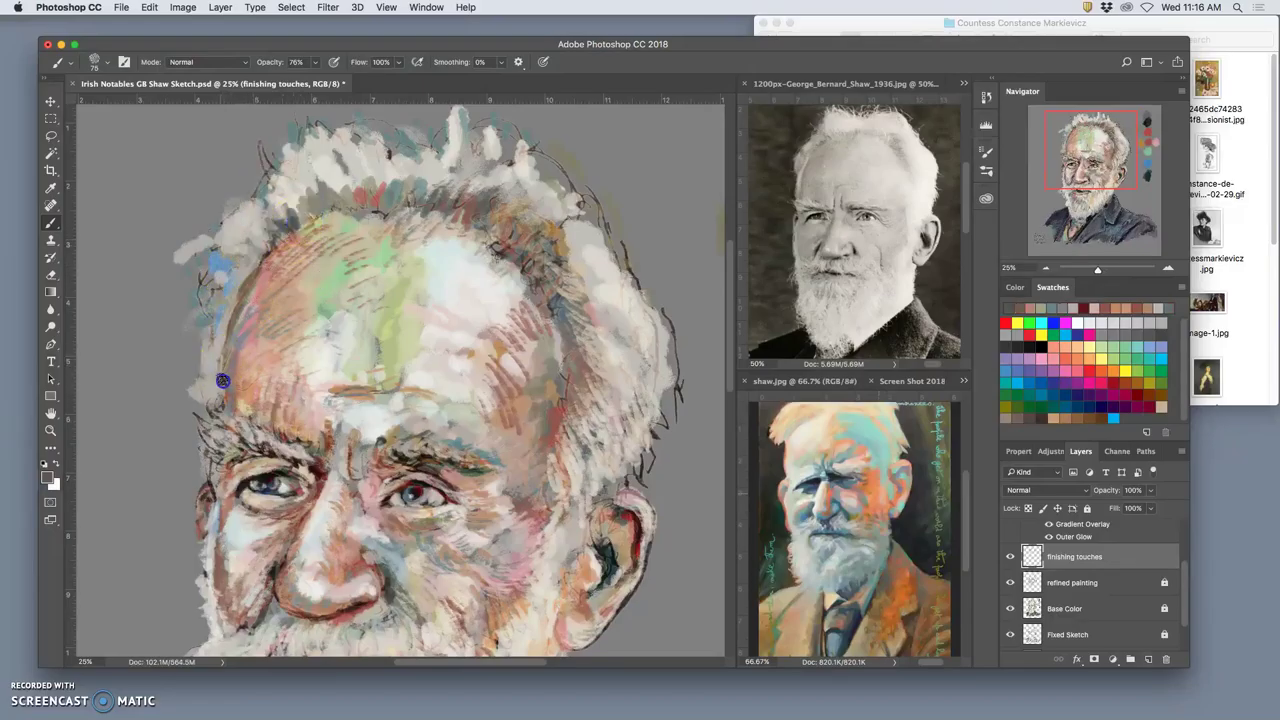
alt+click(270, 484)
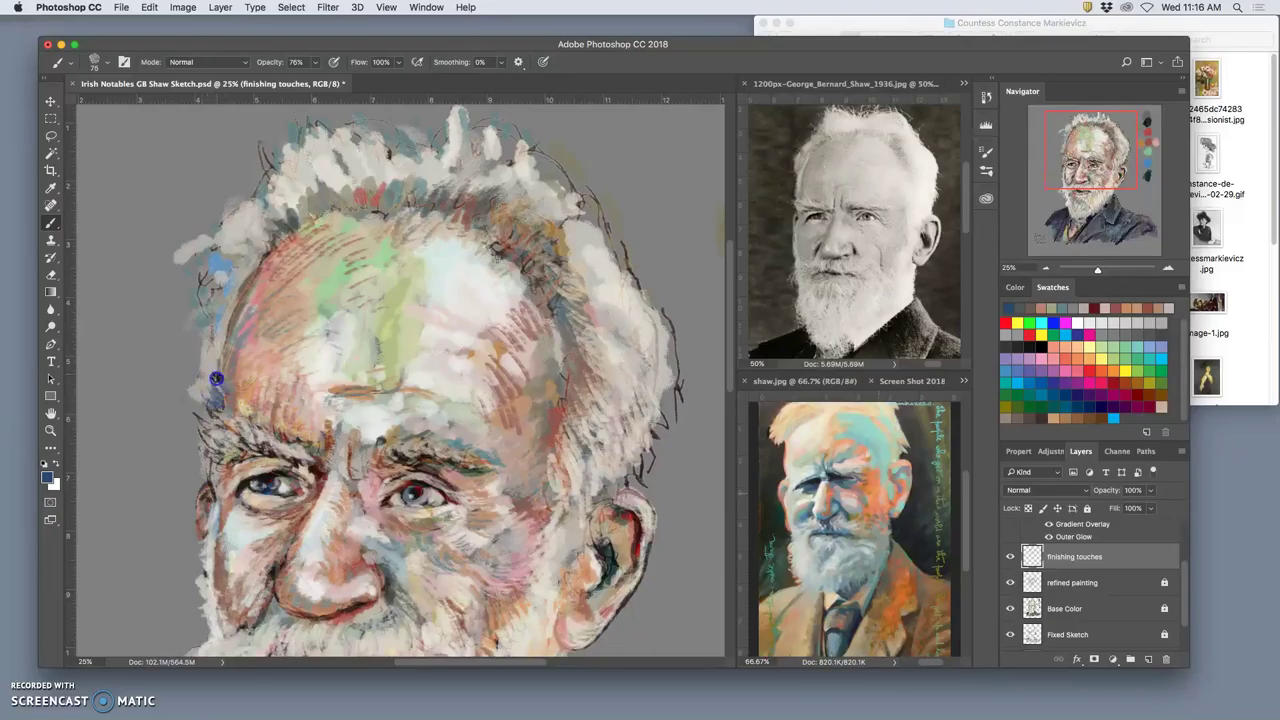
drag(230, 355, 237, 312)
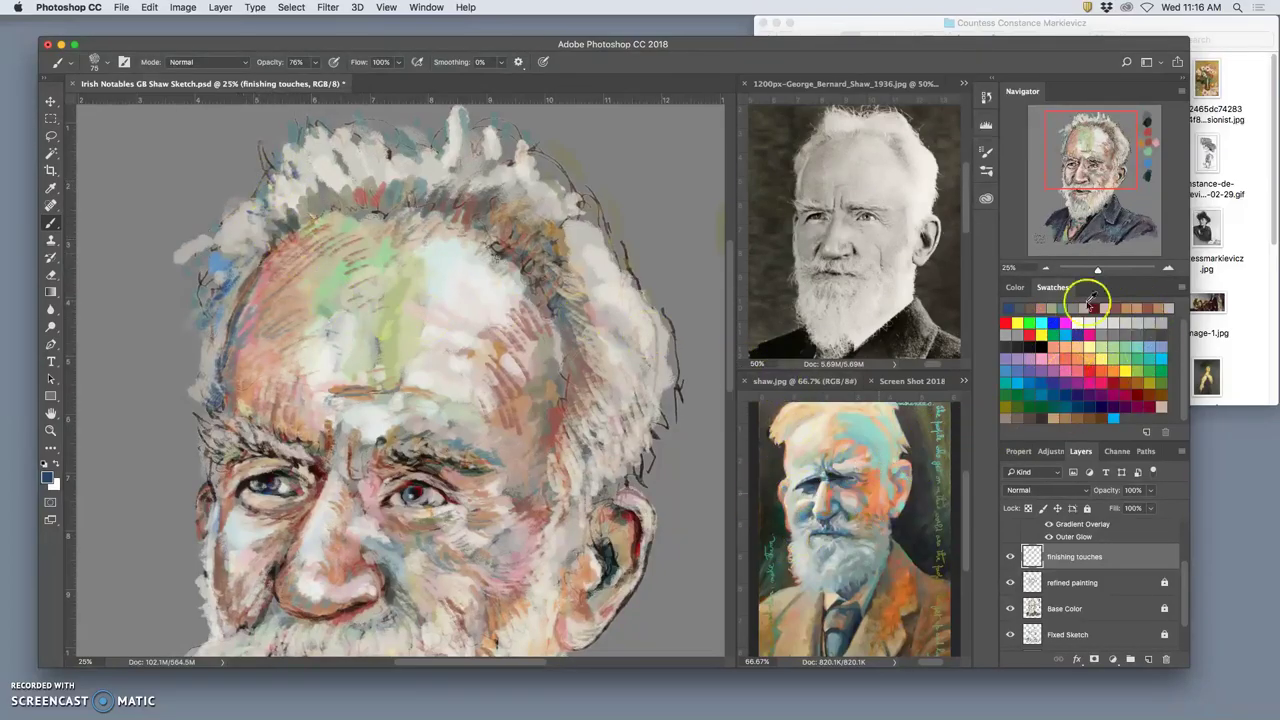
Add pale strokes sampled from the forehead highlight and reddish-brown strokes sampled from the hairline to the top hair.
alt+click(449, 249)
mouse_move(416, 172)
mouse_down()
mouse_move(411, 183)
mouse_move(397, 171)
mouse_move(386, 190)
mouse_up()
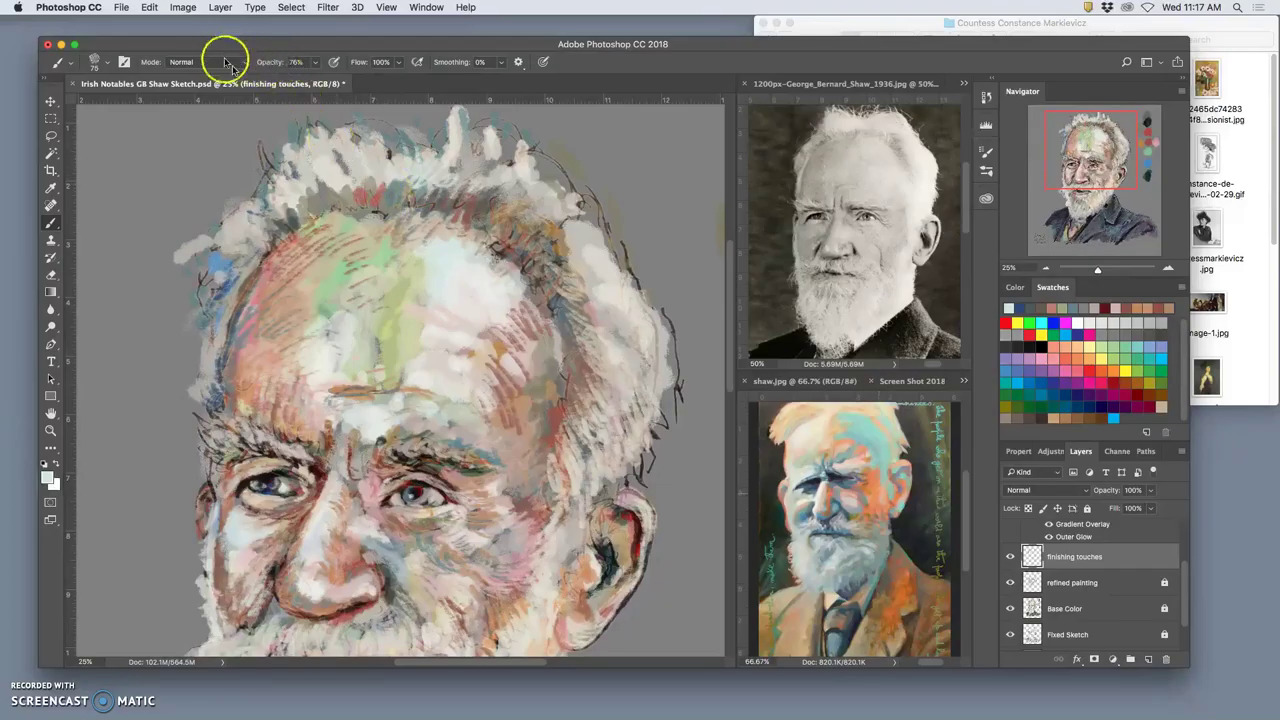
alt+click(483, 205)
mouse_move(482, 207)
mouse_down()
mouse_move(488, 157)
mouse_move(467, 177)
mouse_move(479, 147)
mouse_up()
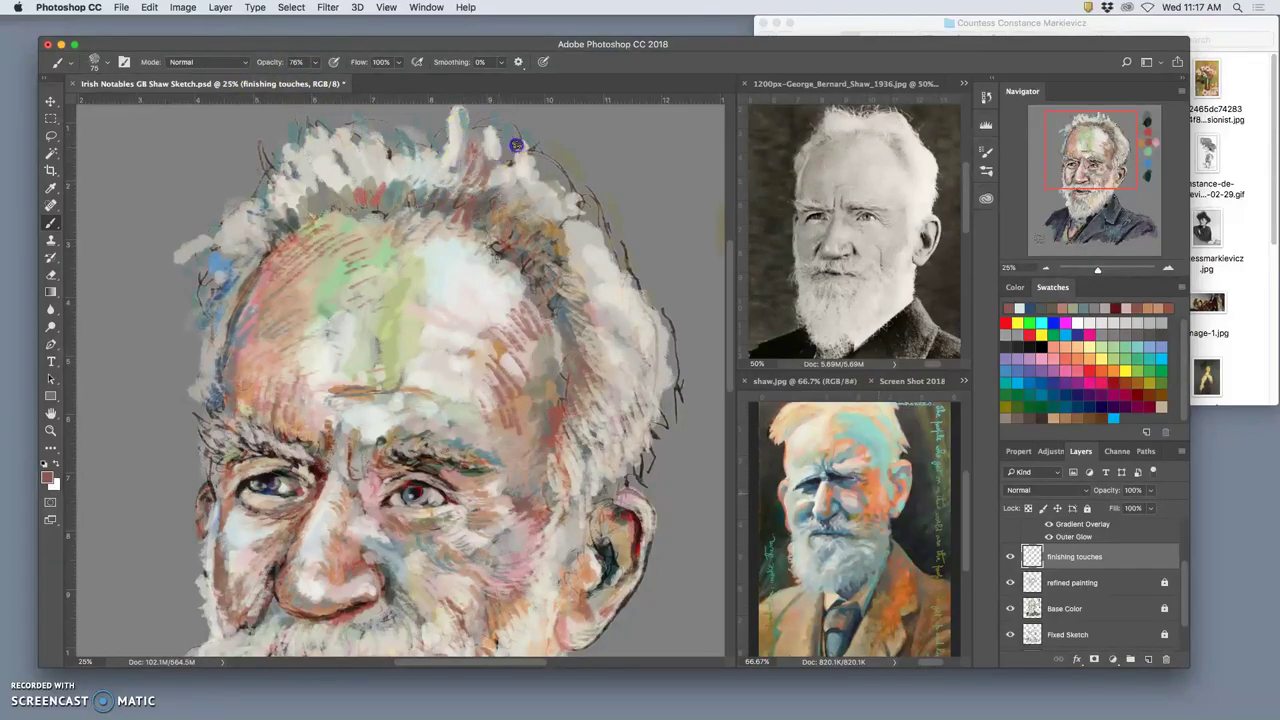
Build up the hair on the right side with grays sampled from the hairline and green sampled from the forehead.
alt+click(543, 223)
drag(590, 226, 584, 222)
mouse_move(551, 167)
mouse_down()
mouse_move(548, 213)
mouse_move(575, 190)
mouse_move(555, 211)
mouse_move(533, 193)
mouse_move(587, 214)
mouse_move(612, 279)
mouse_move(625, 251)
mouse_move(633, 292)
mouse_up()
alt+click(548, 212)
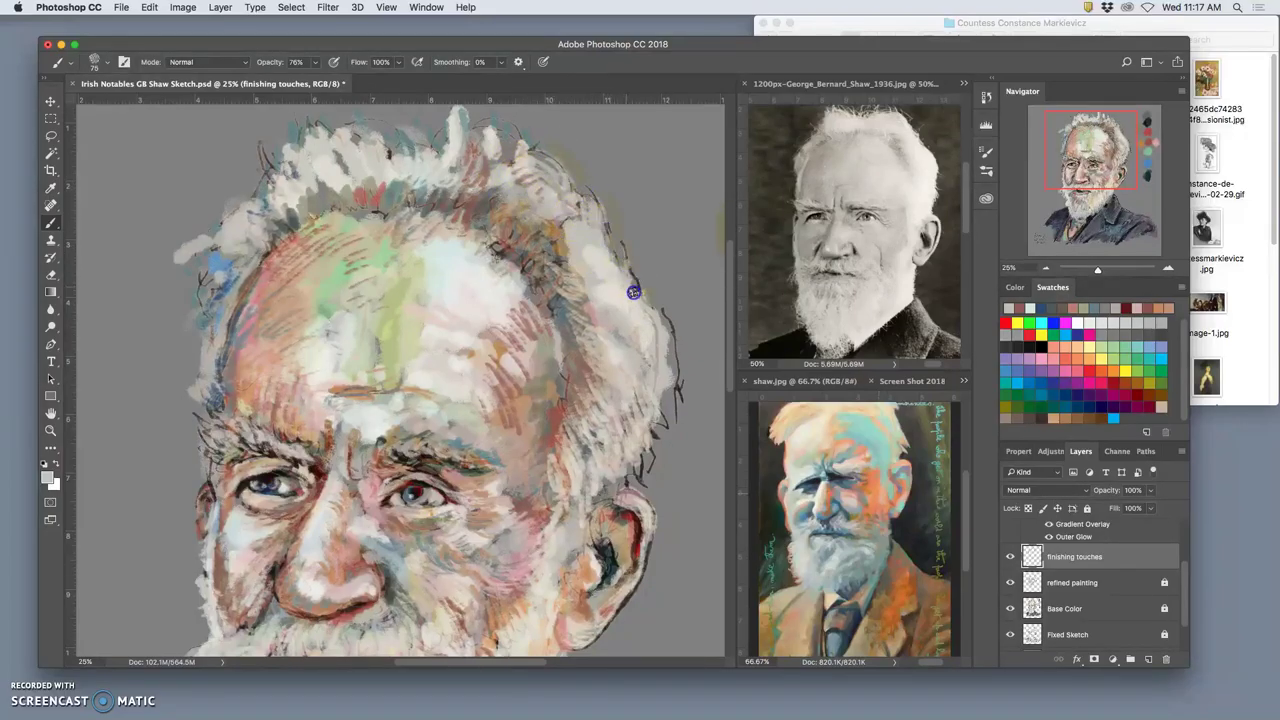
mouse_move(670, 376)
mouse_down()
mouse_move(638, 333)
mouse_move(574, 317)
mouse_move(641, 340)
mouse_move(663, 323)
mouse_move(674, 384)
mouse_move(652, 374)
mouse_move(669, 423)
mouse_move(666, 365)
mouse_move(644, 364)
mouse_move(637, 404)
mouse_move(625, 401)
mouse_move(601, 386)
mouse_move(581, 312)
mouse_move(607, 320)
mouse_move(565, 310)
mouse_up()
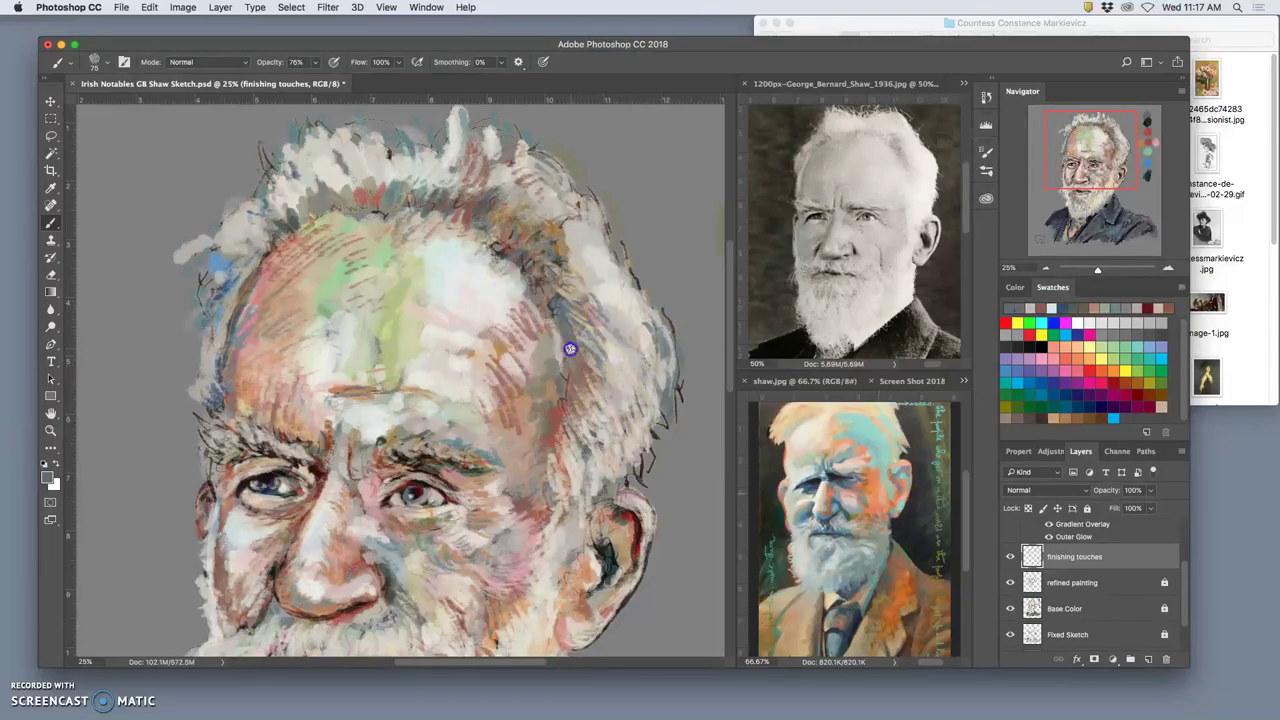
alt+click(348, 277)
mouse_move(509, 251)
mouse_down()
mouse_move(554, 260)
mouse_move(532, 251)
mouse_move(600, 345)
mouse_up()
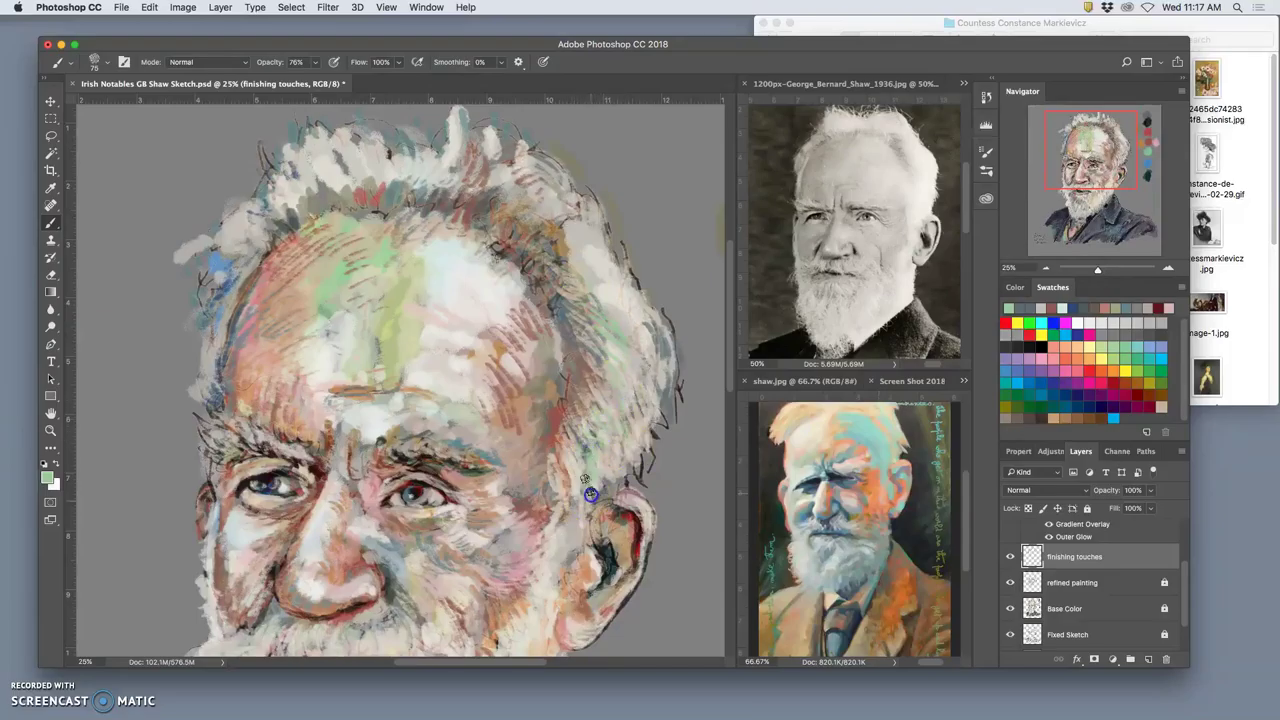
Bring up the watercolor portrait reference, sample khaki and yellow-green from its hair, and stroke them into the left side hair.
click(910, 380)
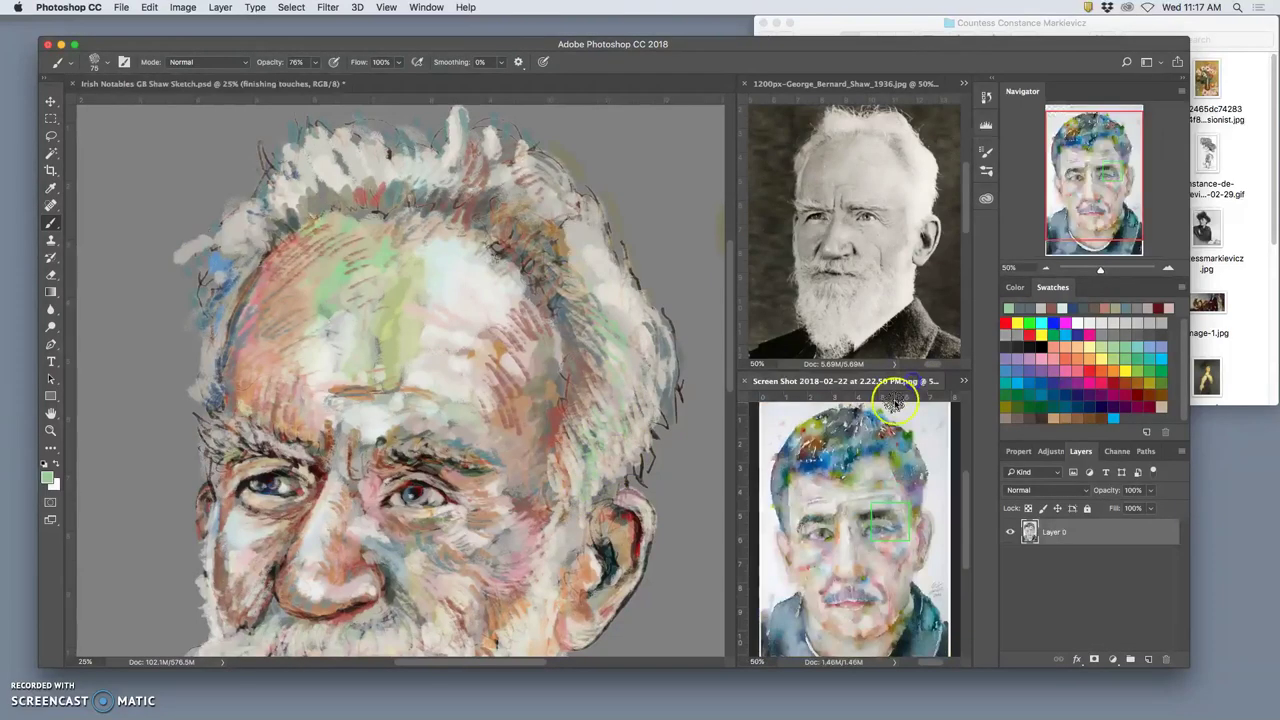
alt+click(820, 438)
drag(766, 428, 829, 443)
click(284, 203)
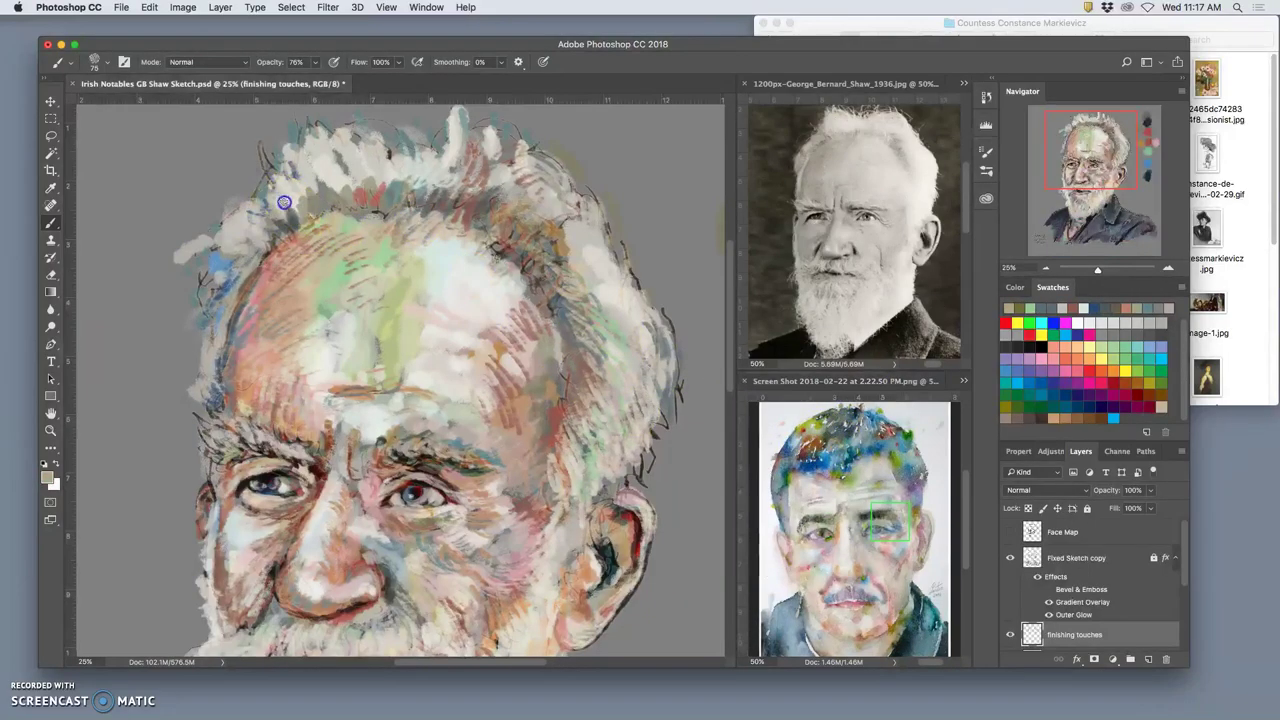
drag(260, 198, 277, 221)
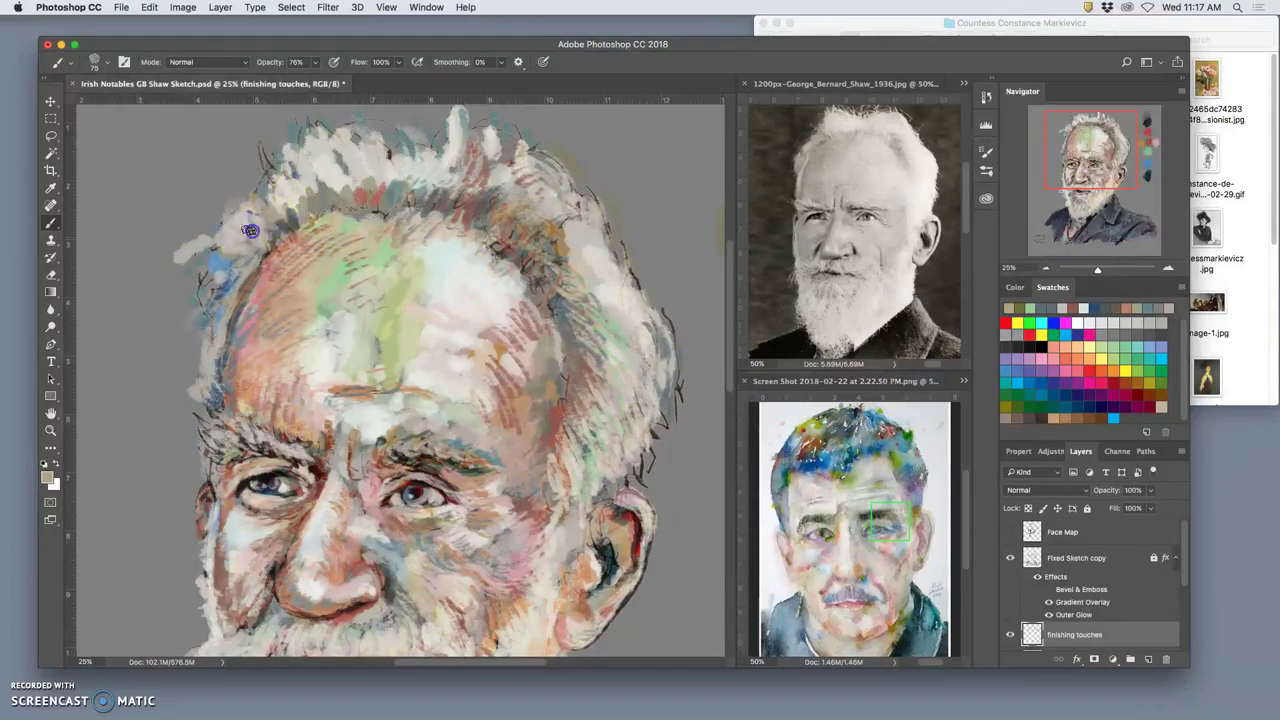
alt+click(806, 424)
mouse_move(182, 214)
mouse_down()
mouse_move(217, 246)
mouse_move(217, 229)
mouse_up()
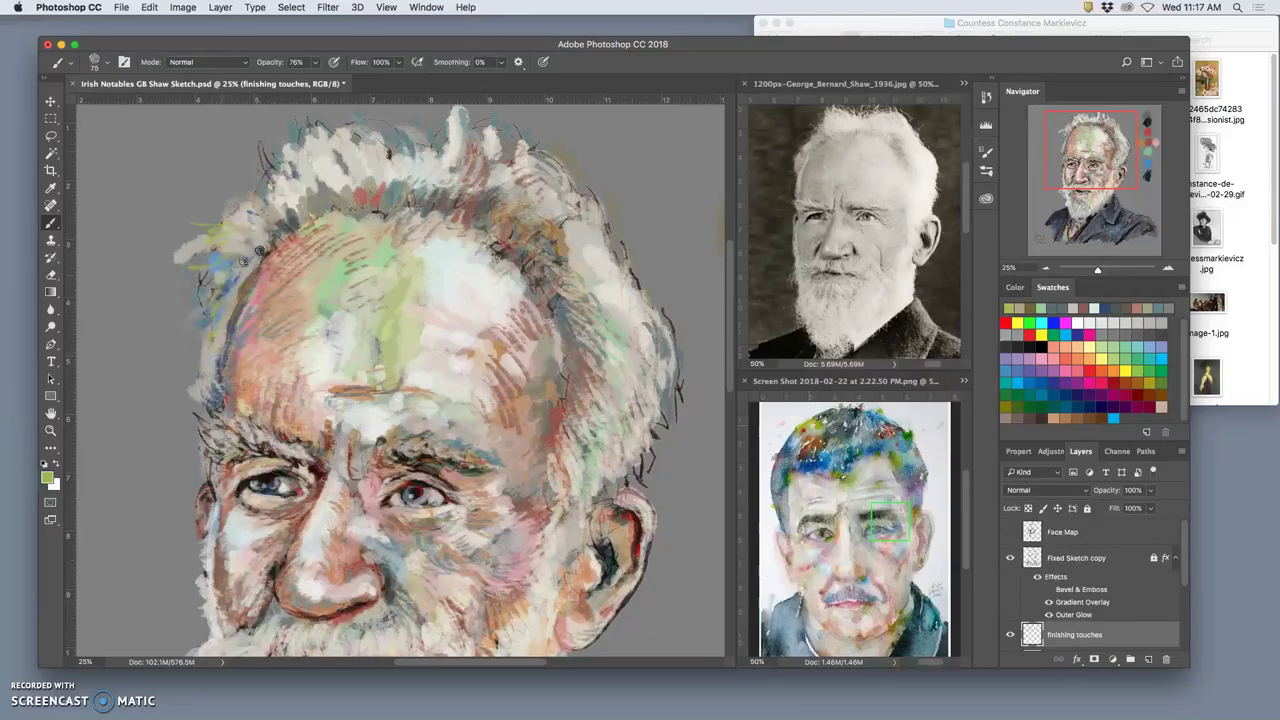
Sample rose red from the watercolor reference's hair and paint strokes through the right side hair and the top hairline.
alt+click(888, 430)
mouse_move(563, 217)
mouse_down()
mouse_move(616, 267)
mouse_move(592, 290)
mouse_move(584, 273)
mouse_move(591, 260)
mouse_move(617, 285)
mouse_move(607, 316)
mouse_move(645, 400)
mouse_move(632, 312)
mouse_move(638, 387)
mouse_move(643, 348)
mouse_move(622, 356)
mouse_move(601, 340)
mouse_move(593, 365)
mouse_move(615, 343)
mouse_move(646, 373)
mouse_move(597, 335)
mouse_up()
mouse_move(595, 391)
mouse_down()
mouse_move(565, 365)
mouse_move(570, 385)
mouse_up()
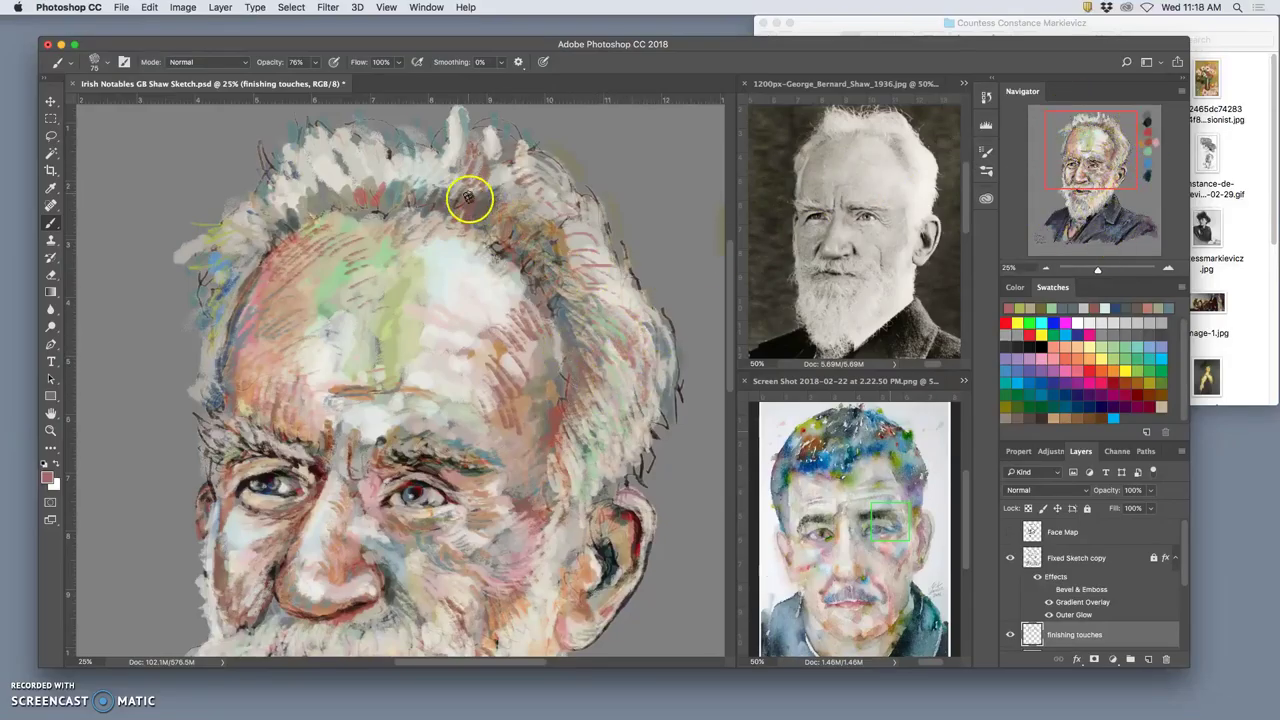
mouse_move(346, 192)
mouse_down()
mouse_move(311, 211)
mouse_move(297, 172)
mouse_move(320, 220)
mouse_move(316, 168)
mouse_move(346, 219)
mouse_up()
Add loose strokes to the upper-left hair and down the left side using colors sampled from the existing hair.
alt+click(296, 179)
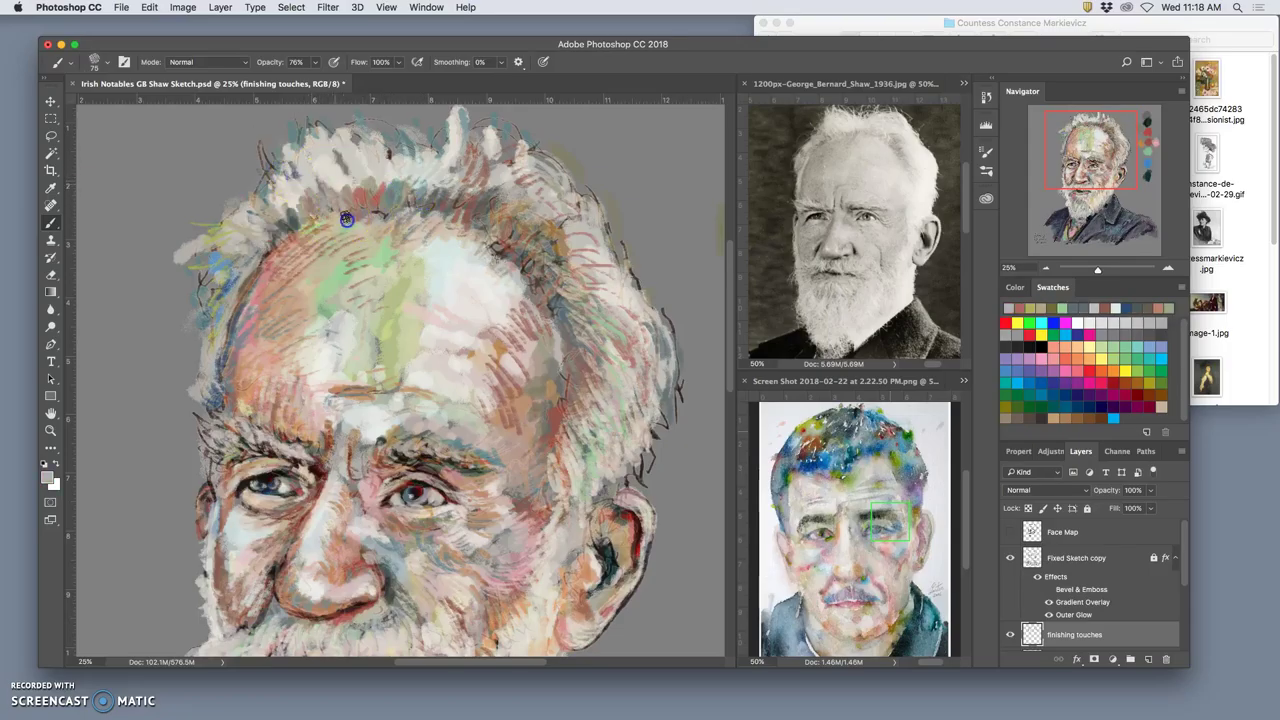
mouse_move(338, 175)
mouse_down()
mouse_move(387, 203)
mouse_move(406, 137)
mouse_move(373, 168)
mouse_move(387, 184)
mouse_move(383, 150)
mouse_move(351, 135)
mouse_move(368, 160)
mouse_move(341, 171)
mouse_move(356, 198)
mouse_move(315, 168)
mouse_move(298, 206)
mouse_up()
alt+click(312, 159)
mouse_move(265, 162)
mouse_down()
mouse_move(283, 187)
mouse_move(291, 179)
mouse_move(261, 164)
mouse_move(267, 209)
mouse_move(246, 197)
mouse_move(236, 258)
mouse_up()
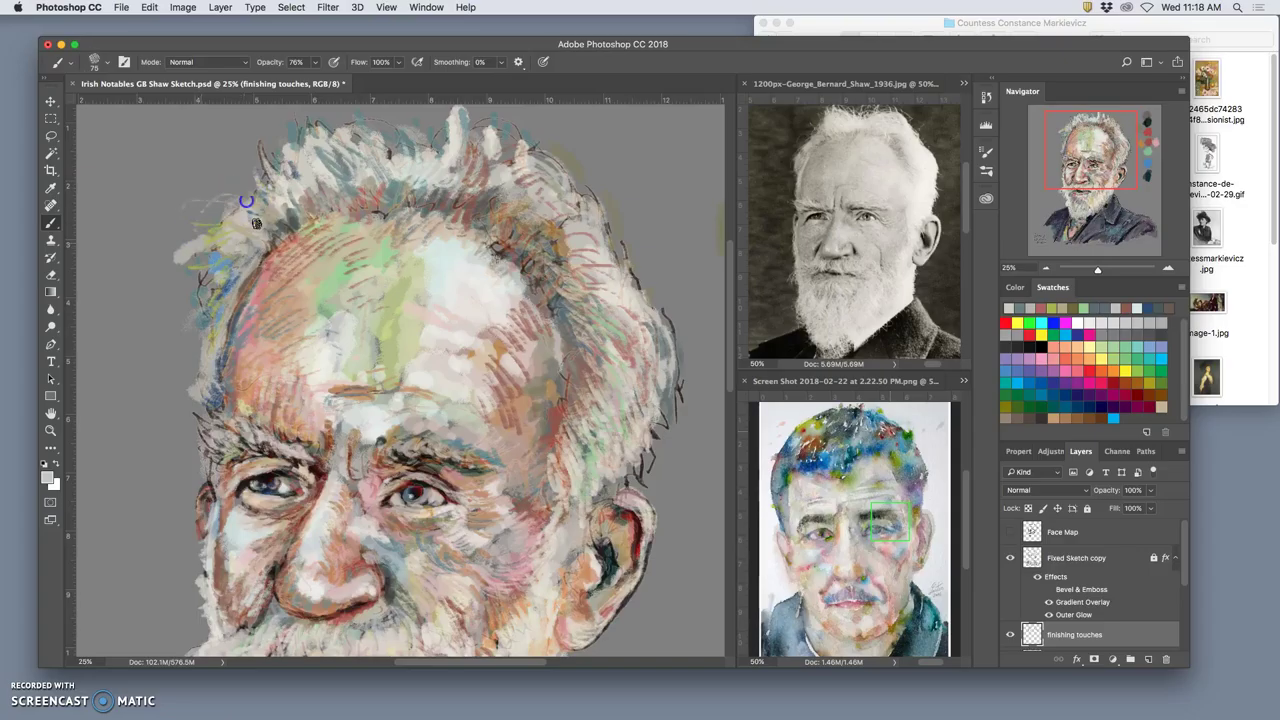
mouse_move(205, 283)
mouse_down()
mouse_move(177, 315)
mouse_move(209, 328)
mouse_move(195, 385)
mouse_up()
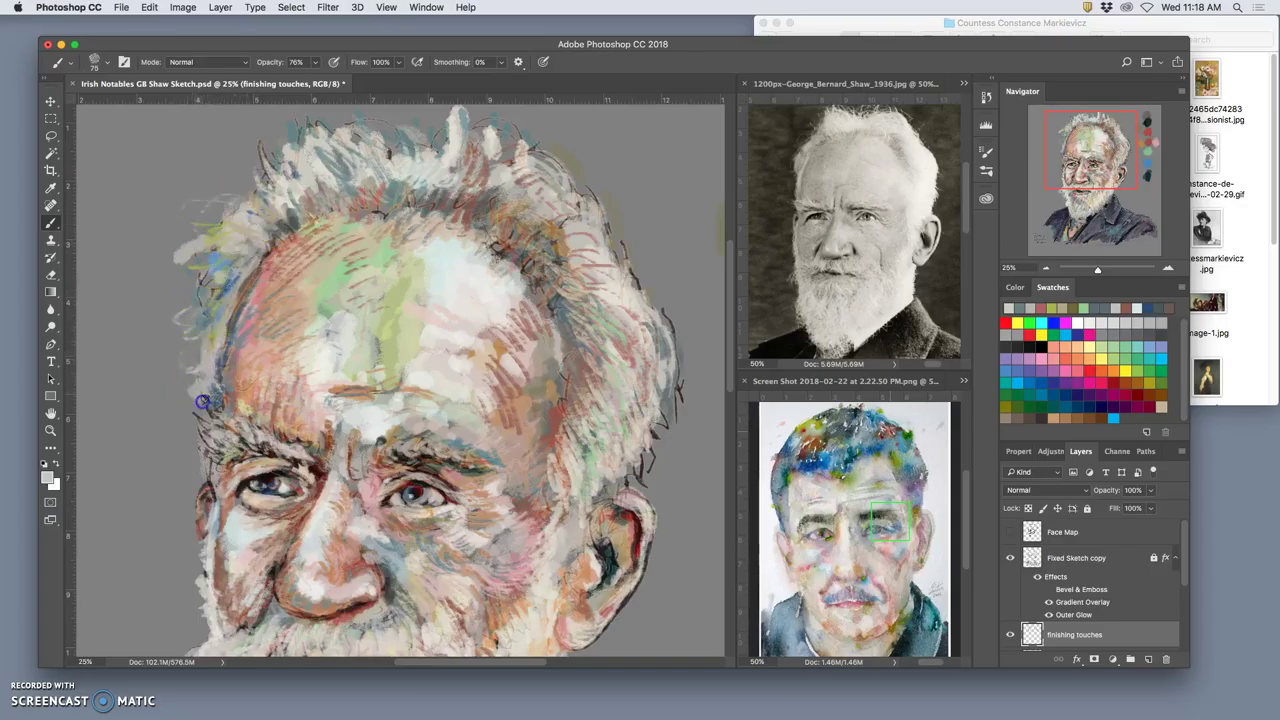
Paint fine light hairs into both eyebrows with pale grays sampled from the surrounding hair.
mouse_move(230, 455)
mouse_down()
mouse_move(262, 423)
mouse_move(215, 437)
mouse_up()
alt+click(214, 395)
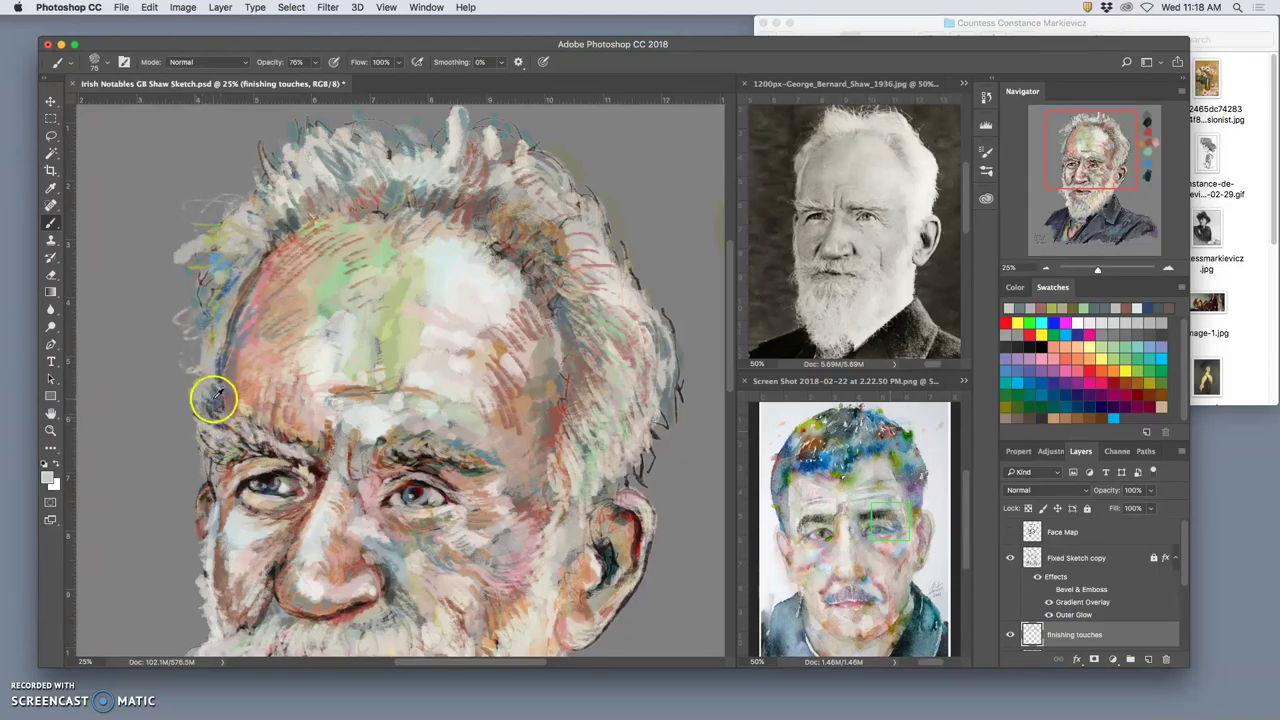
drag(246, 445, 243, 423)
alt+click(282, 198)
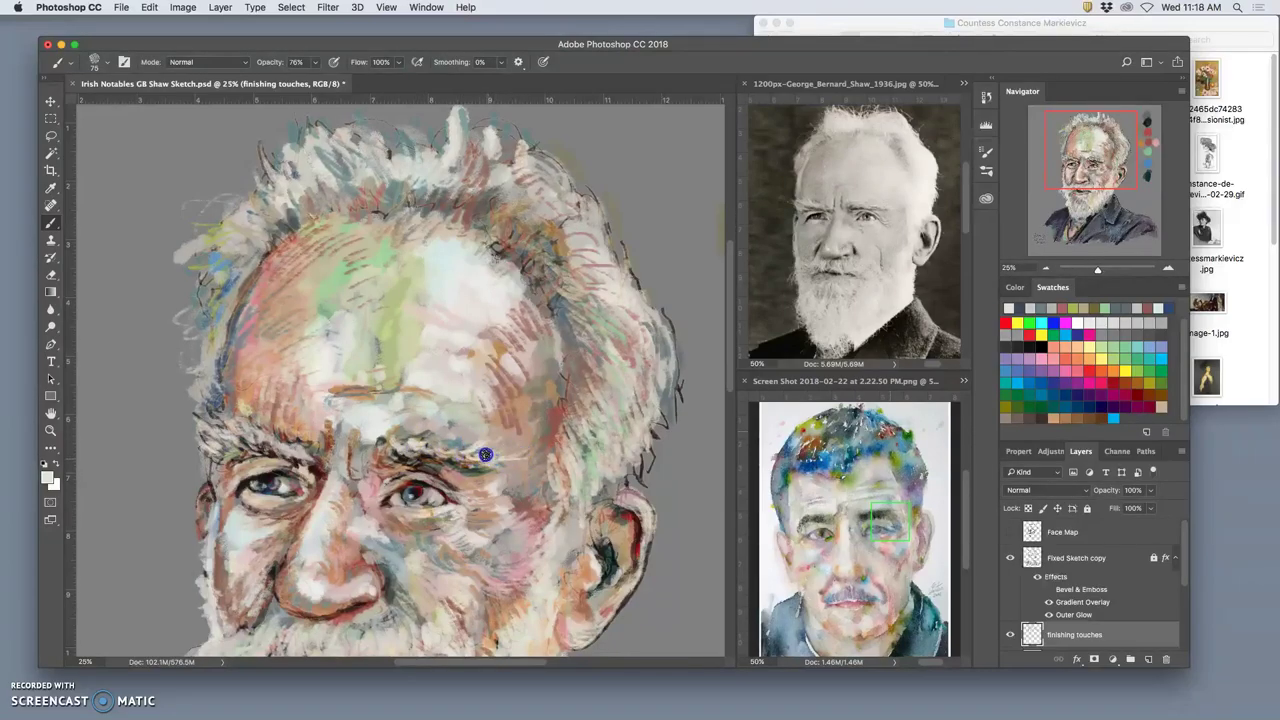
Blend the outer end of the right eyebrow with tan and reddish-brown strokes sampled from the nearby skin.
alt+click(506, 450)
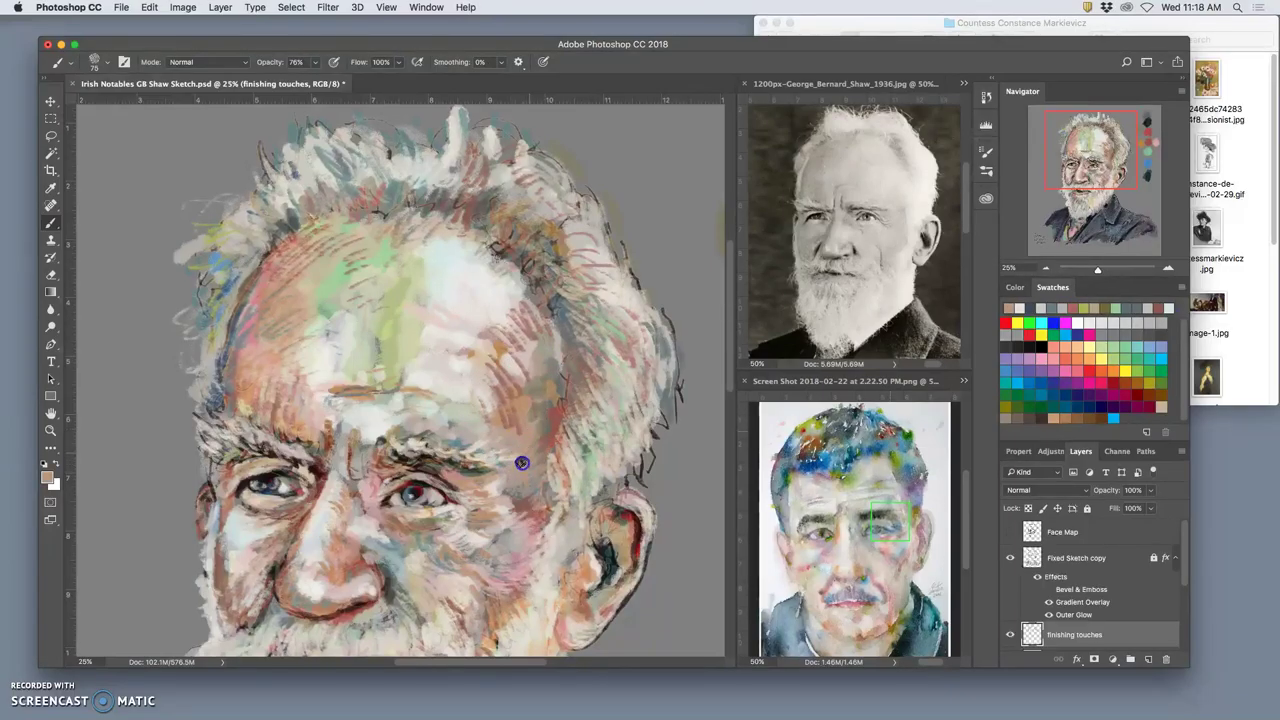
alt+click(556, 431)
mouse_move(537, 449)
mouse_down()
mouse_move(521, 465)
mouse_move(514, 449)
mouse_move(480, 445)
mouse_up()
drag(505, 451, 471, 449)
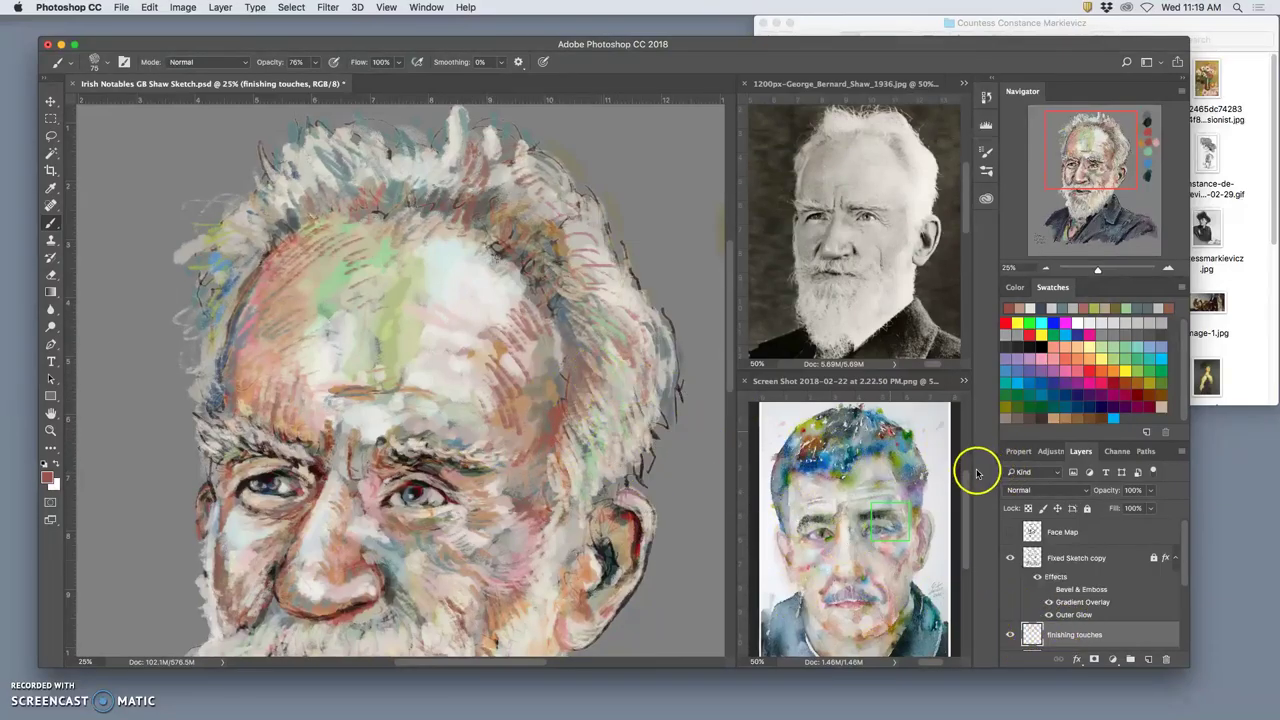
Toggle the finishing touches layer's visibility to compare the portrait with and without the new strokes, leaving it hidden.
click(1010, 636)
click(1010, 636)
click(1010, 636)
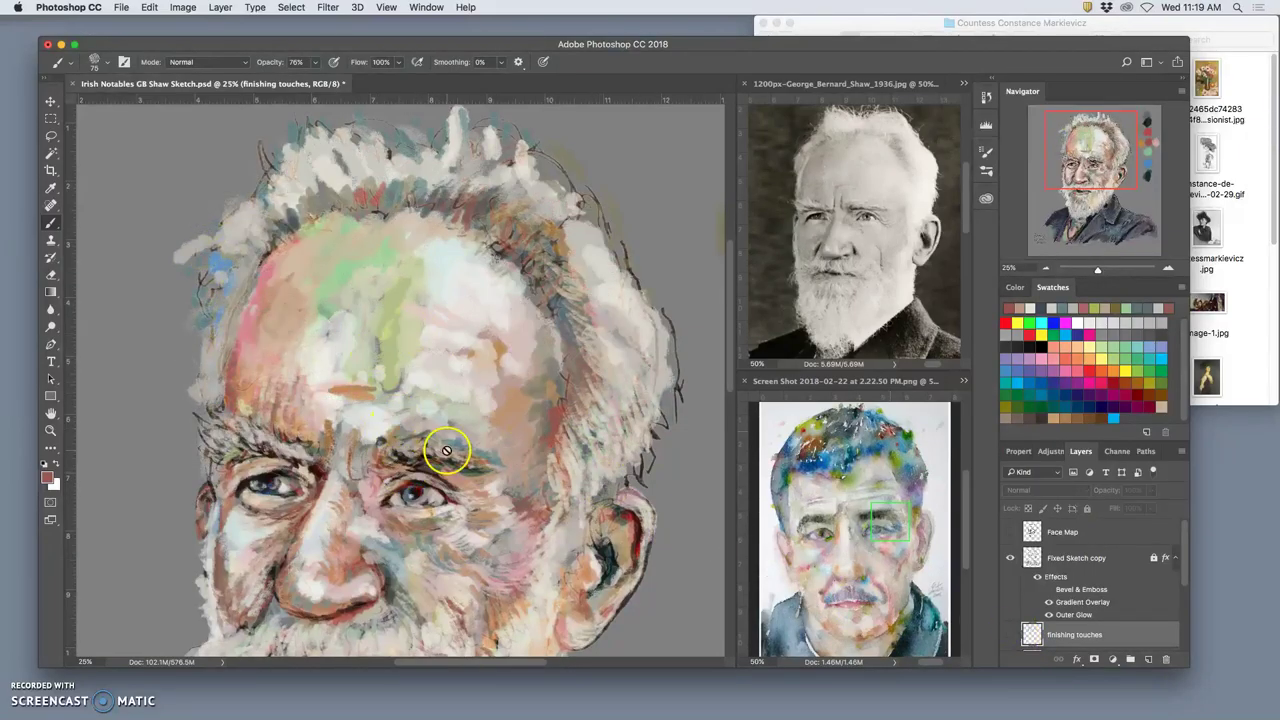
Show the finishing touches layer again and paint short strokes down the left cheek with pinkish tan and brown sampled from the skin.
click(1010, 635)
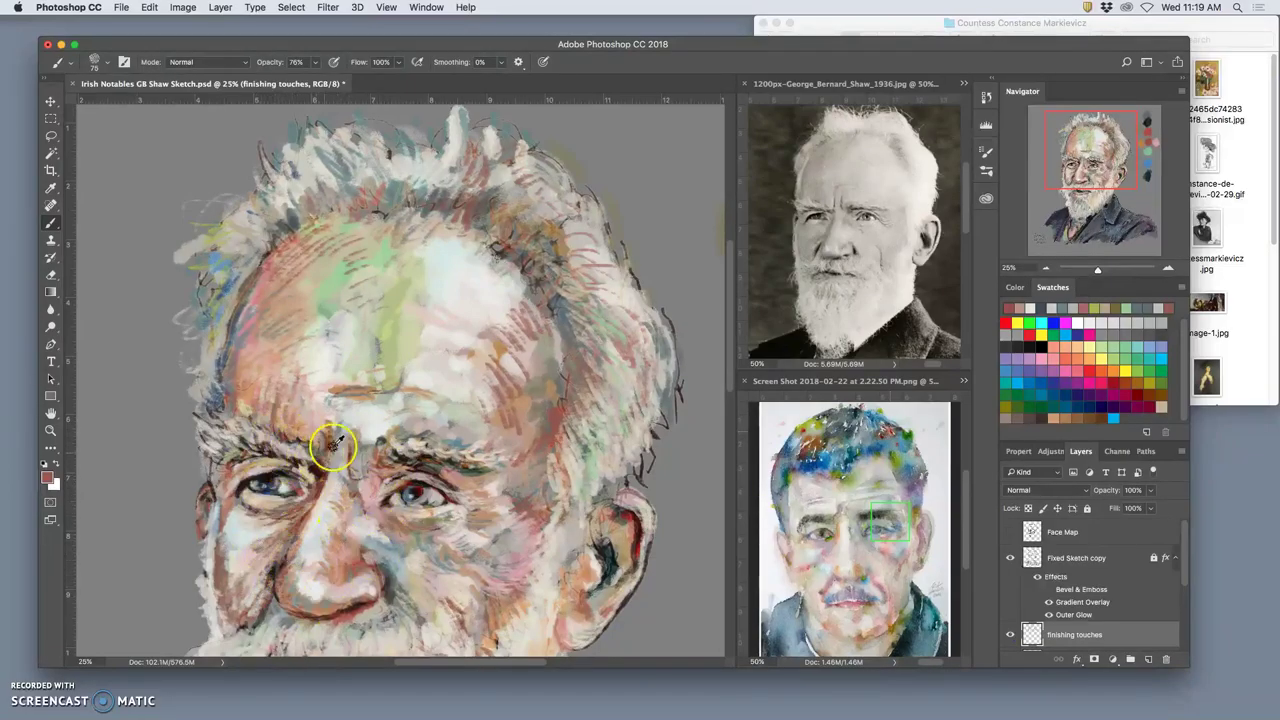
alt+click(507, 395)
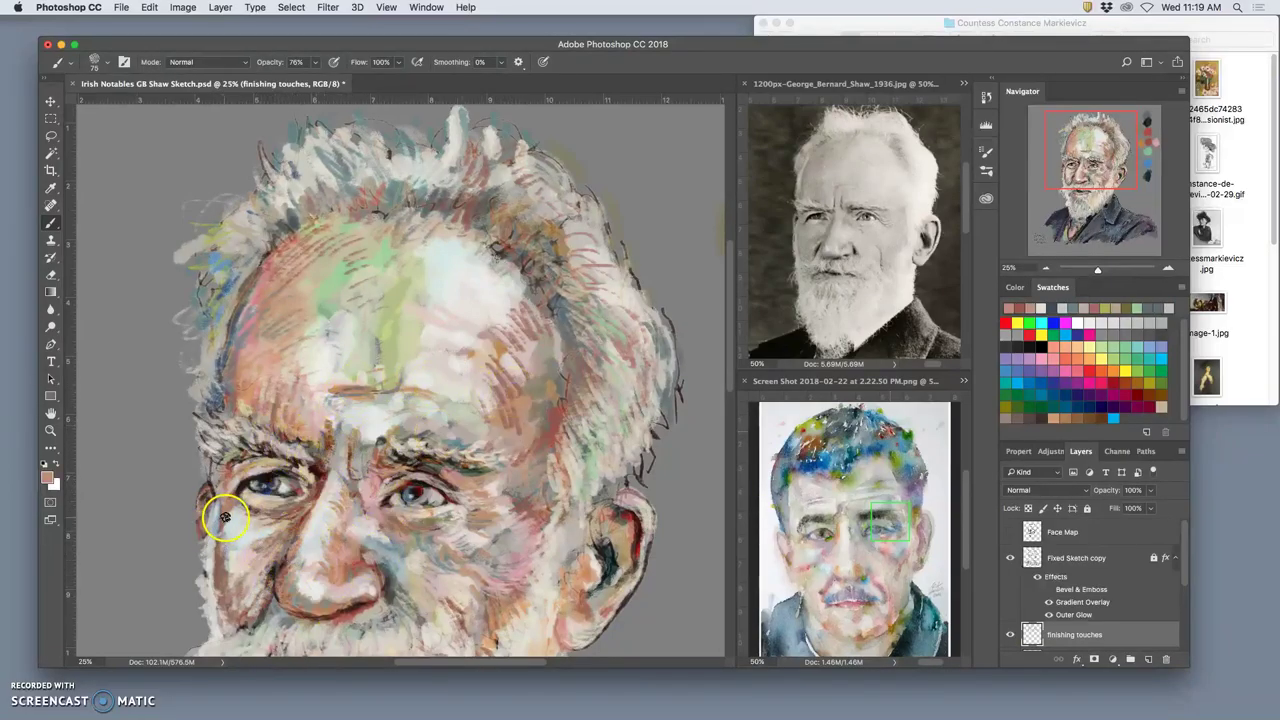
drag(245, 517, 229, 527)
drag(229, 542, 231, 576)
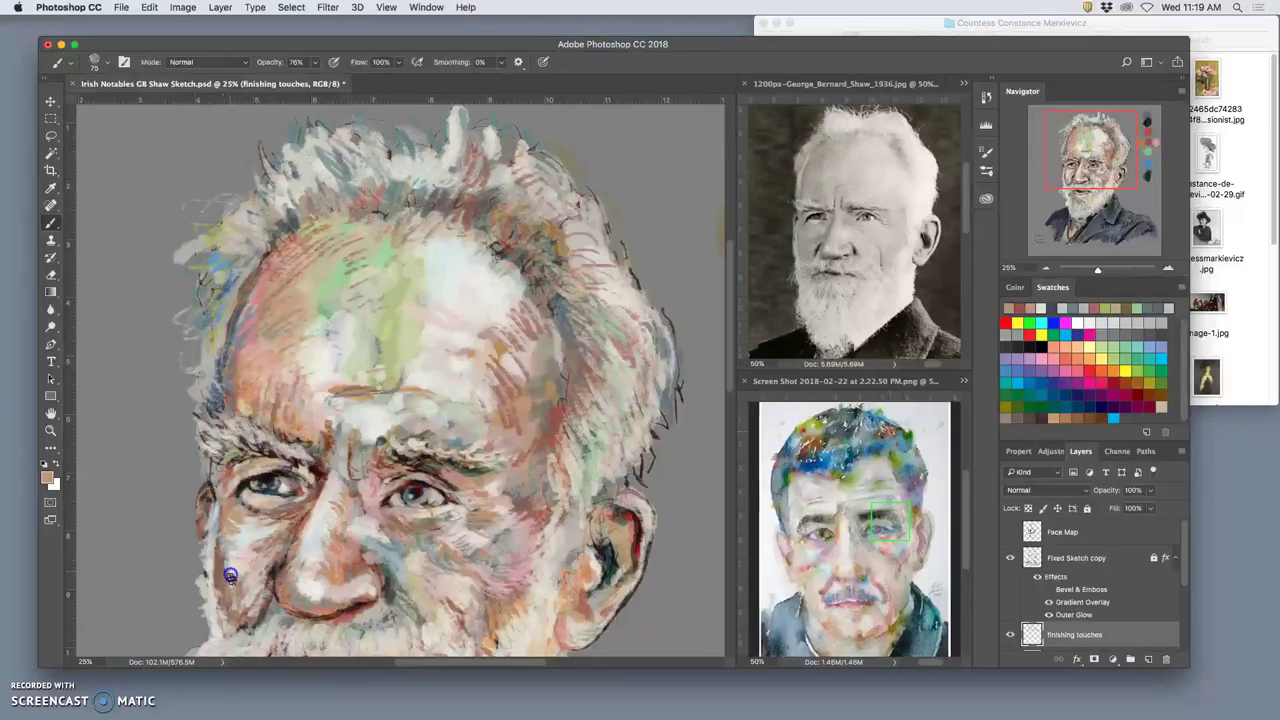
alt+click(406, 517)
click(231, 515)
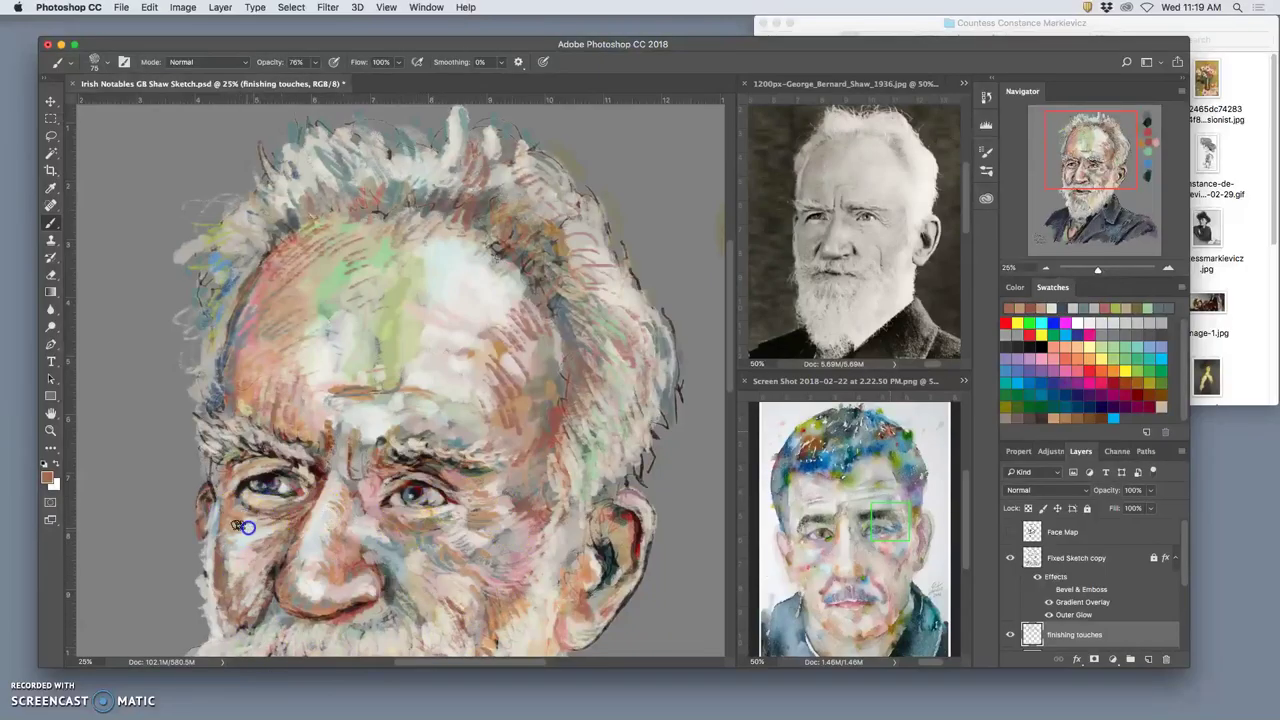
drag(225, 553, 219, 584)
Hatch reddish-brown strokes along the right temple and right edge of the forehead, using colors sampled from the surrounding skin and hairline.
alt+click(568, 420)
drag(545, 368, 559, 377)
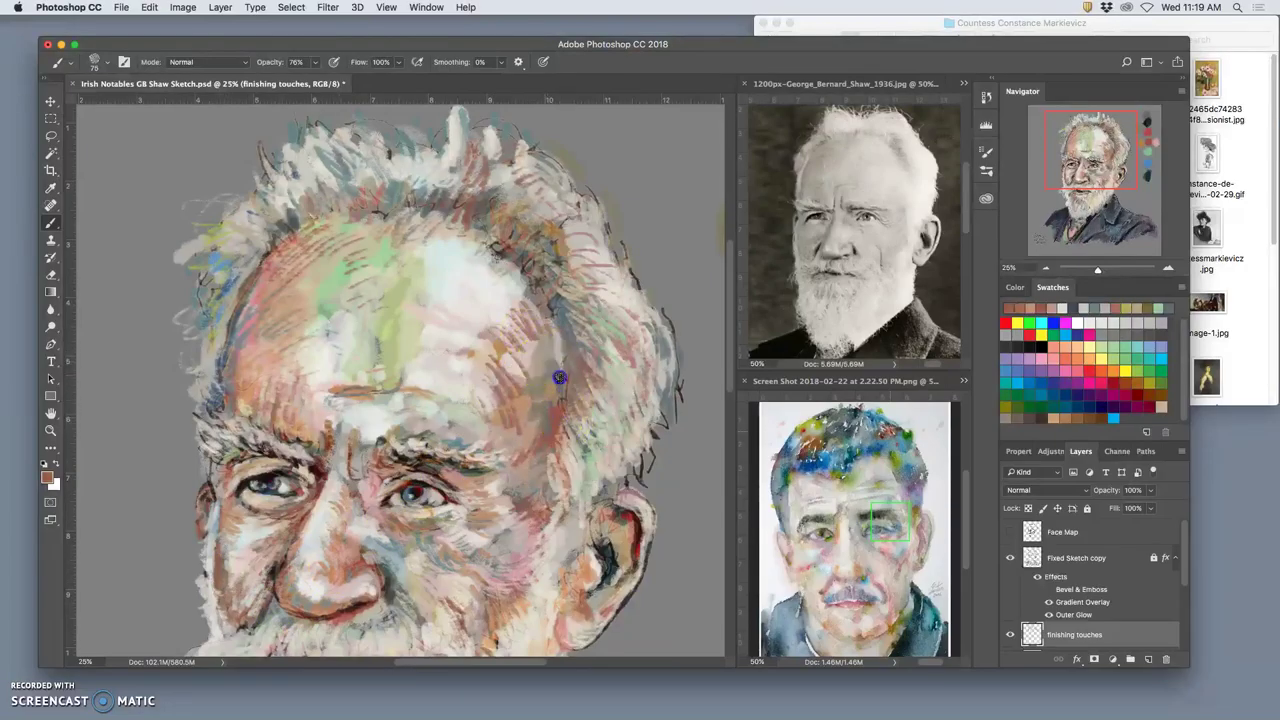
alt+click(554, 308)
mouse_move(532, 276)
mouse_down()
mouse_move(437, 224)
mouse_move(544, 283)
mouse_move(503, 288)
mouse_move(491, 284)
mouse_move(535, 238)
mouse_move(503, 242)
mouse_move(494, 205)
mouse_move(527, 225)
mouse_move(542, 290)
mouse_move(566, 314)
mouse_up()
alt+click(494, 313)
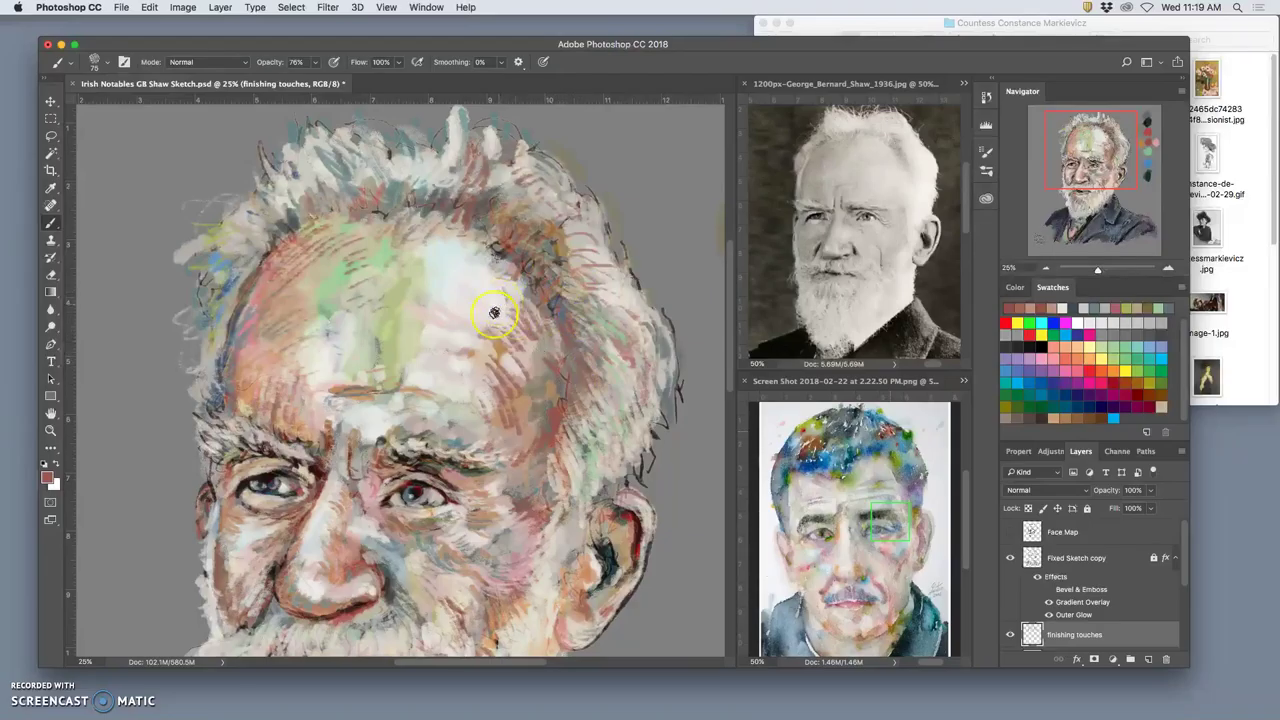
alt+click(405, 327)
alt+click(520, 294)
mouse_move(507, 342)
mouse_down()
mouse_move(475, 317)
mouse_move(483, 345)
mouse_move(506, 355)
mouse_move(511, 322)
mouse_move(526, 331)
mouse_move(554, 374)
mouse_move(530, 353)
mouse_move(527, 389)
mouse_move(500, 358)
mouse_move(533, 371)
mouse_up()
Add sampled gray-brown strokes beside the outer right eyebrow and along the forehead creases above it.
alt+click(528, 441)
mouse_move(531, 437)
mouse_down()
mouse_move(530, 347)
mouse_move(558, 358)
mouse_move(551, 334)
mouse_move(518, 332)
mouse_move(518, 387)
mouse_move(498, 370)
mouse_move(523, 408)
mouse_move(509, 394)
mouse_move(509, 435)
mouse_move(491, 417)
mouse_move(494, 446)
mouse_move(496, 431)
mouse_move(512, 450)
mouse_move(535, 391)
mouse_move(543, 482)
mouse_up()
alt+click(403, 548)
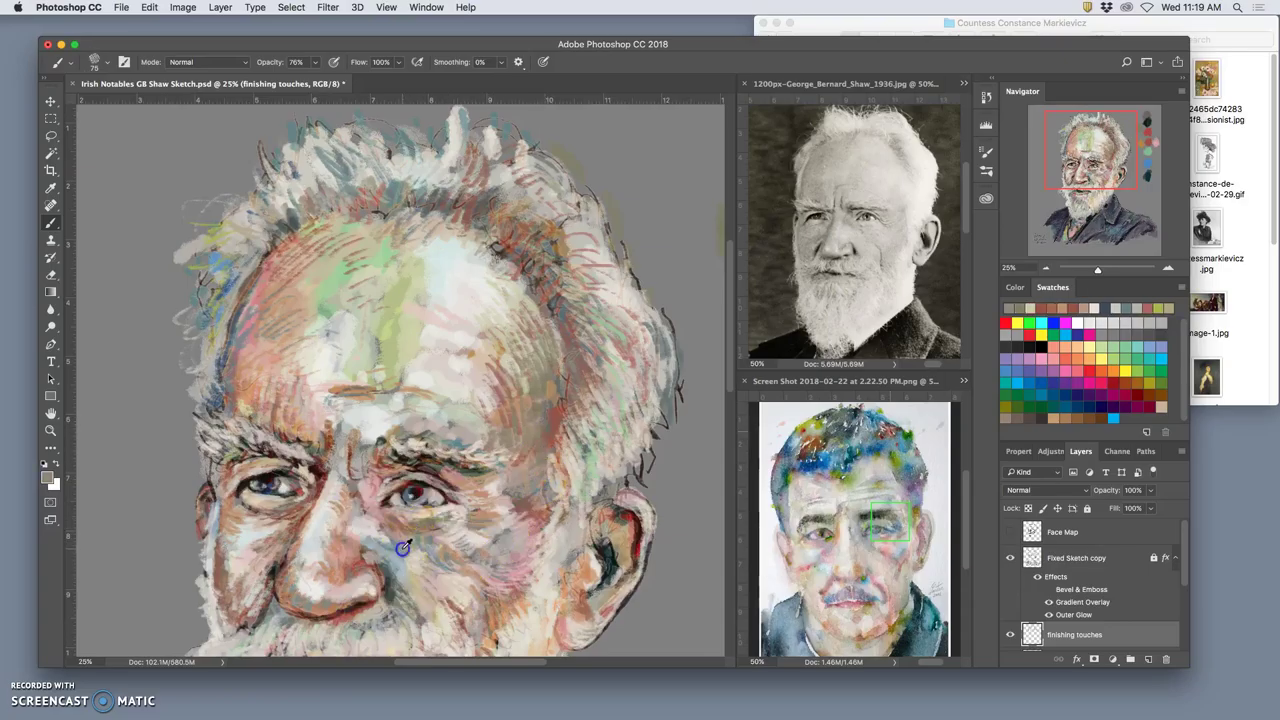
drag(508, 432, 510, 438)
drag(503, 460, 497, 464)
drag(428, 380, 492, 408)
click(489, 440)
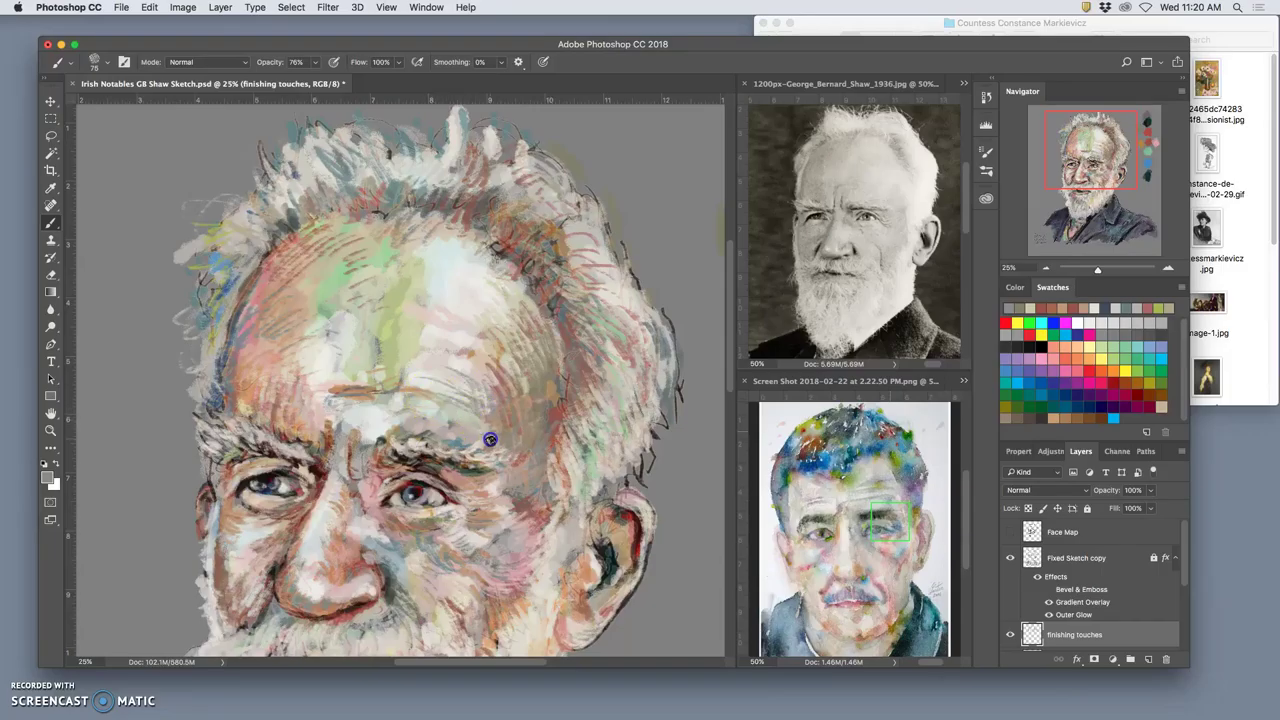
Hatch the upper-left forehead with sampled reddish browns, then soften it with pale gray and pinkish strokes.
alt+click(512, 262)
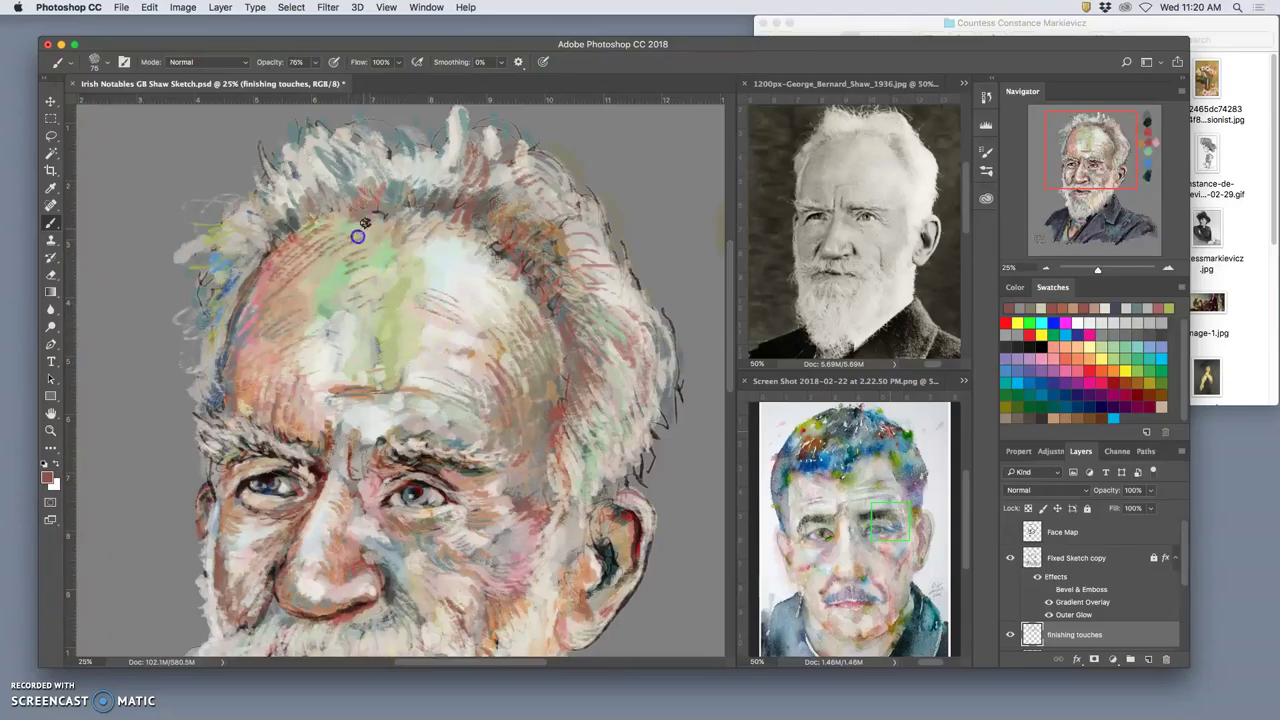
alt+click(536, 224)
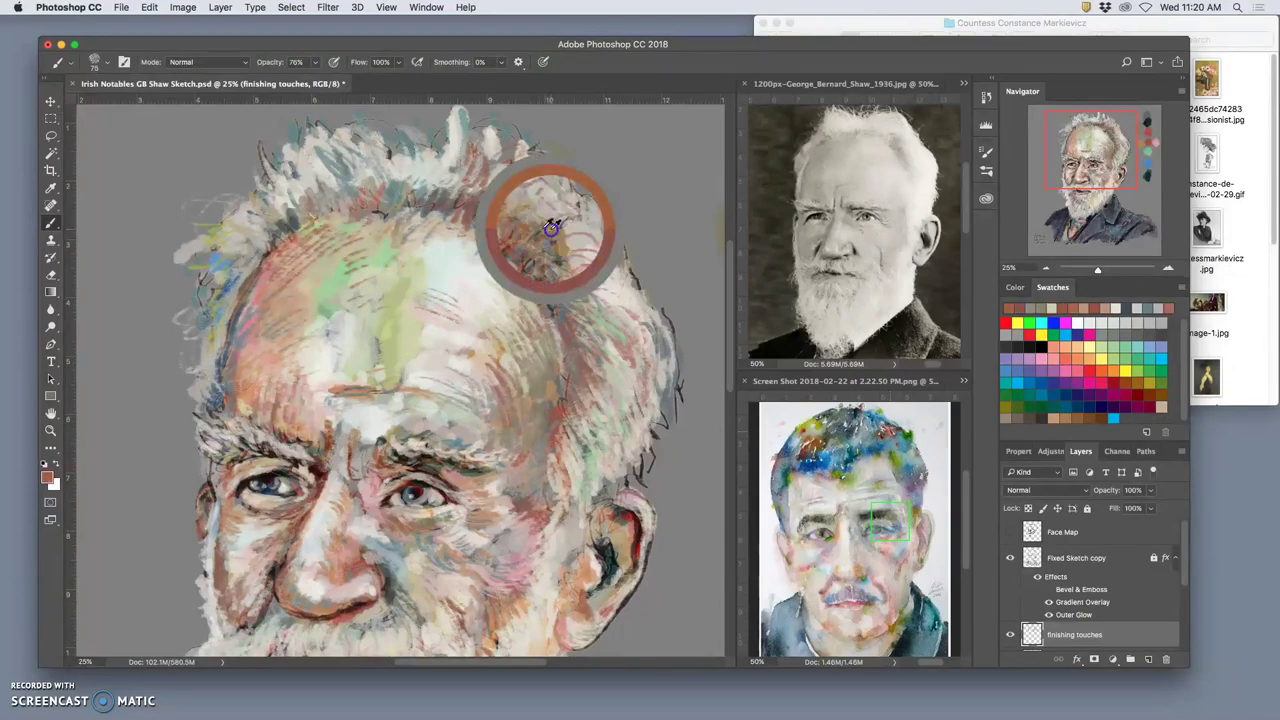
mouse_move(352, 254)
mouse_down()
mouse_move(317, 261)
mouse_move(327, 231)
mouse_move(370, 231)
mouse_move(293, 300)
mouse_move(312, 319)
mouse_move(304, 370)
mouse_move(334, 399)
mouse_move(315, 407)
mouse_move(277, 351)
mouse_move(285, 266)
mouse_move(248, 335)
mouse_move(378, 297)
mouse_move(355, 320)
mouse_move(282, 328)
mouse_move(294, 309)
mouse_move(261, 299)
mouse_move(263, 311)
mouse_move(283, 307)
mouse_move(241, 343)
mouse_move(252, 354)
mouse_move(272, 342)
mouse_move(255, 362)
mouse_move(268, 371)
mouse_move(256, 381)
mouse_move(274, 375)
mouse_move(267, 394)
mouse_move(243, 384)
mouse_move(284, 290)
mouse_up()
alt+click(352, 325)
click(247, 349)
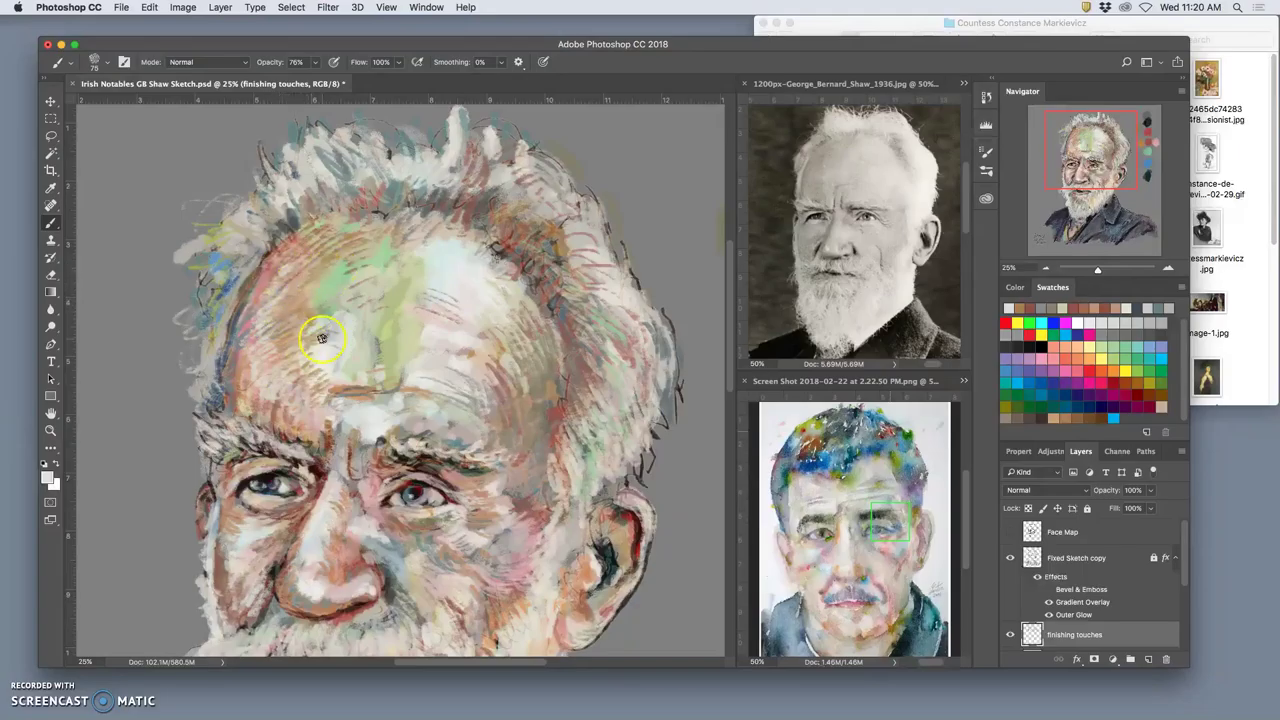
alt+click(449, 331)
drag(356, 284, 338, 301)
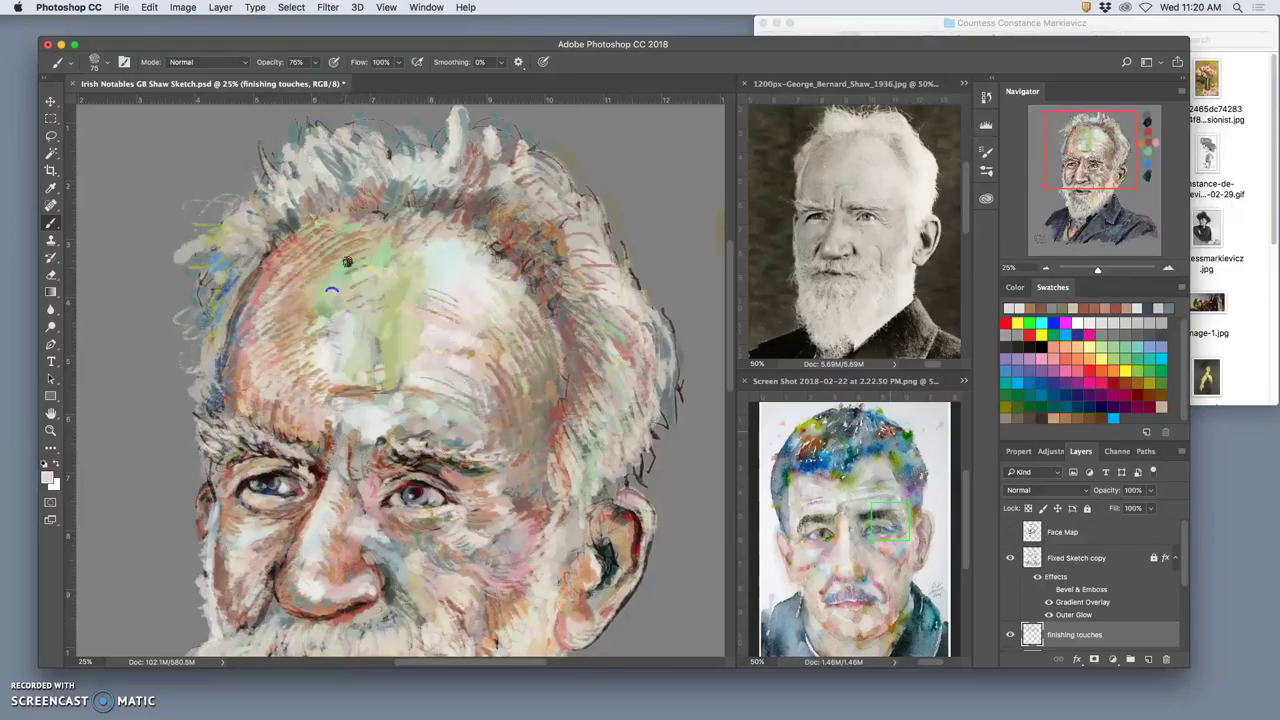
Tone down the green patch on the upper-left forehead with mauve, gray and reddish strokes sampled from the hairline and nearby skin.
alt+click(472, 215)
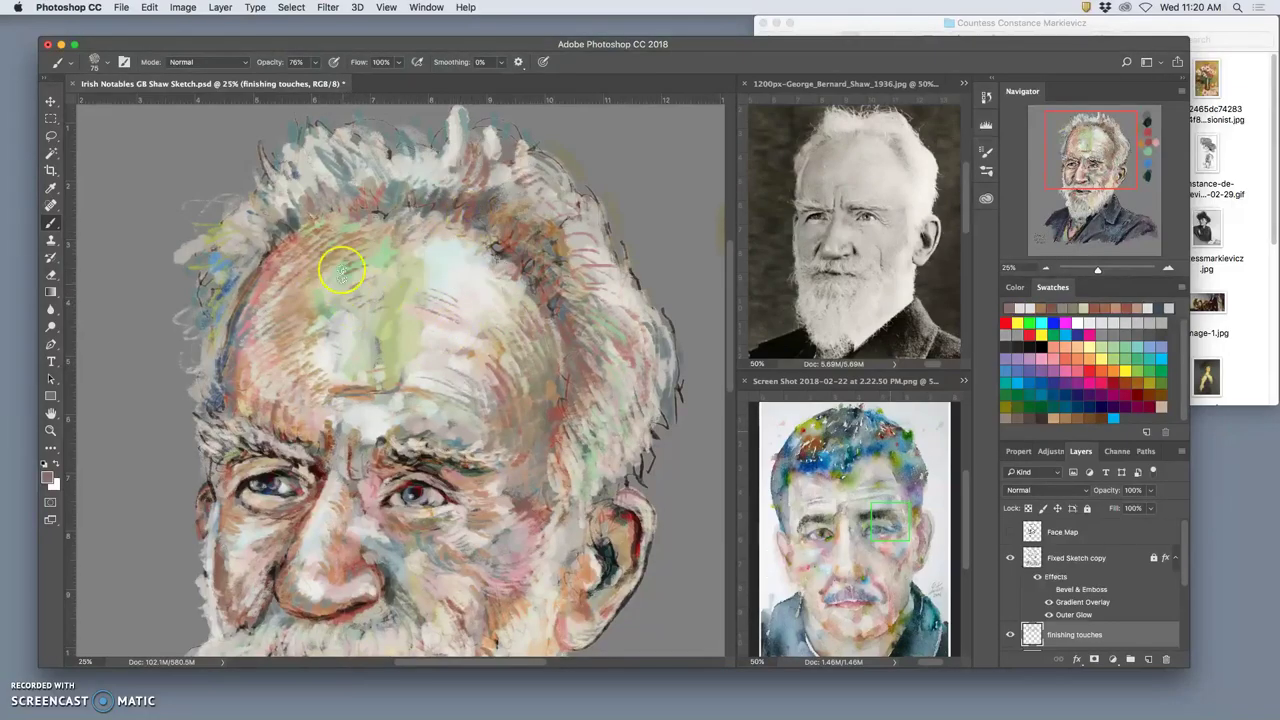
alt+click(471, 214)
alt+click(320, 294)
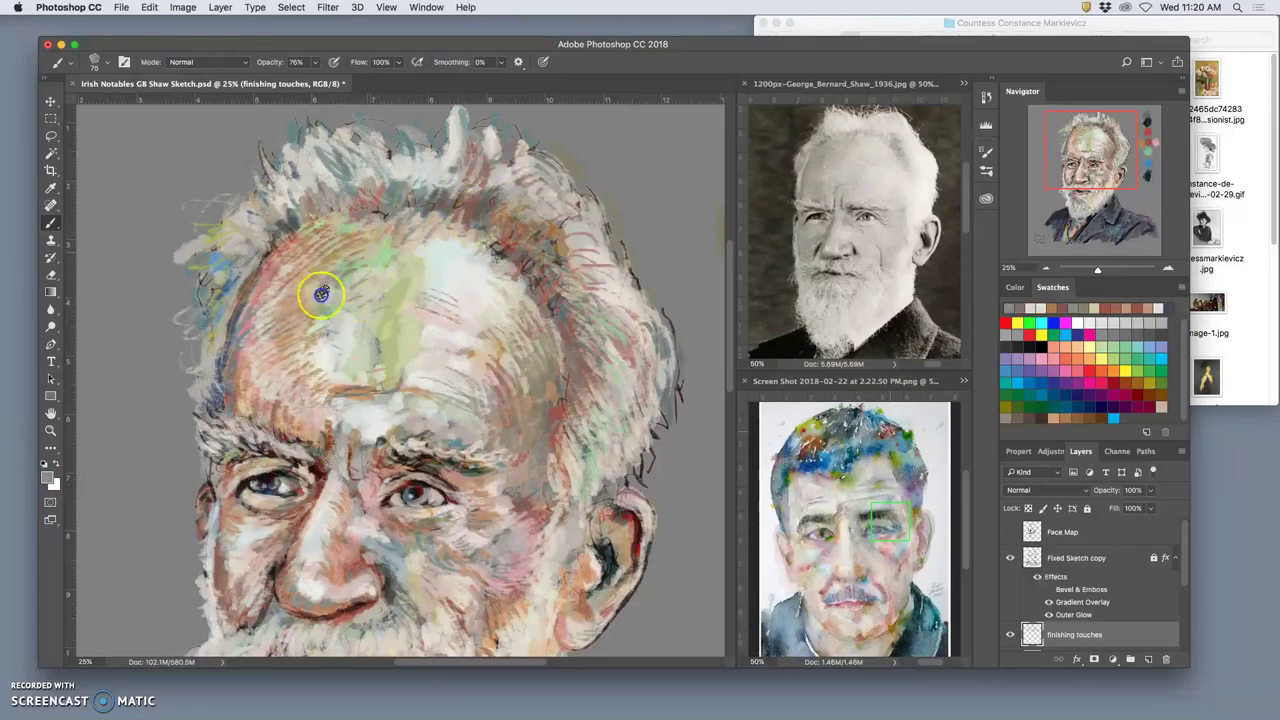
alt+click(508, 241)
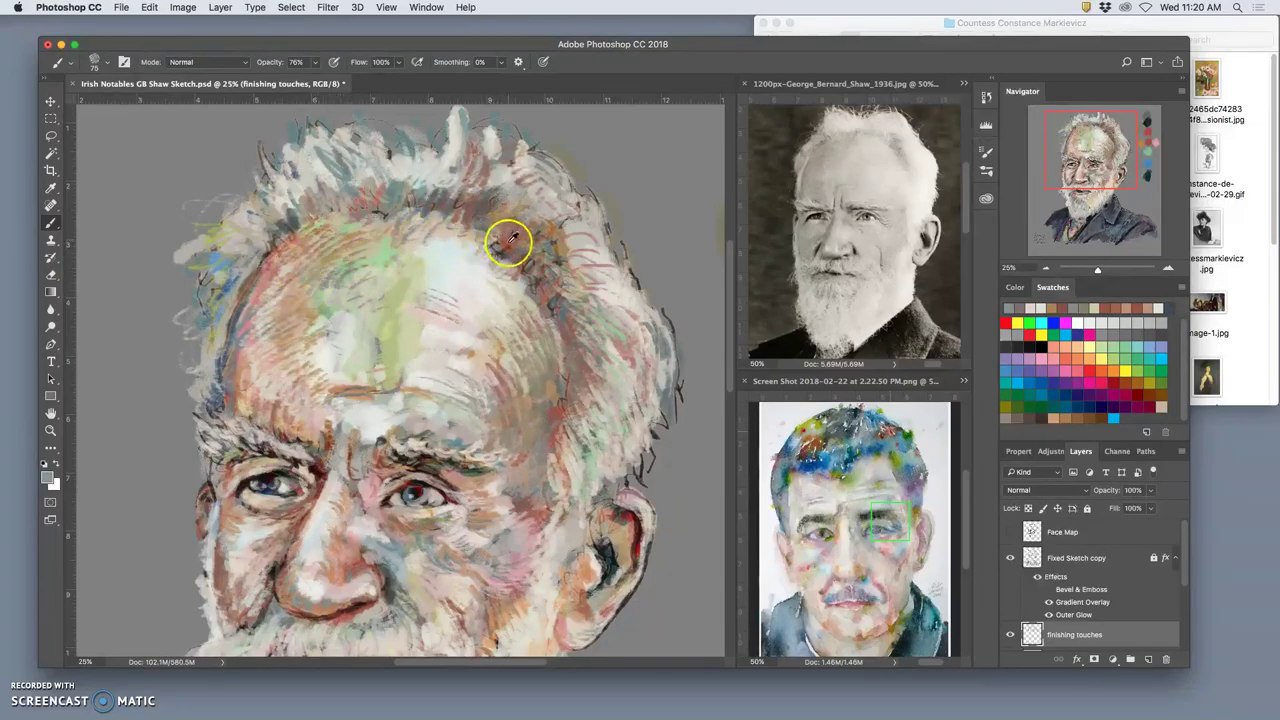
alt+click(347, 240)
alt+click(348, 266)
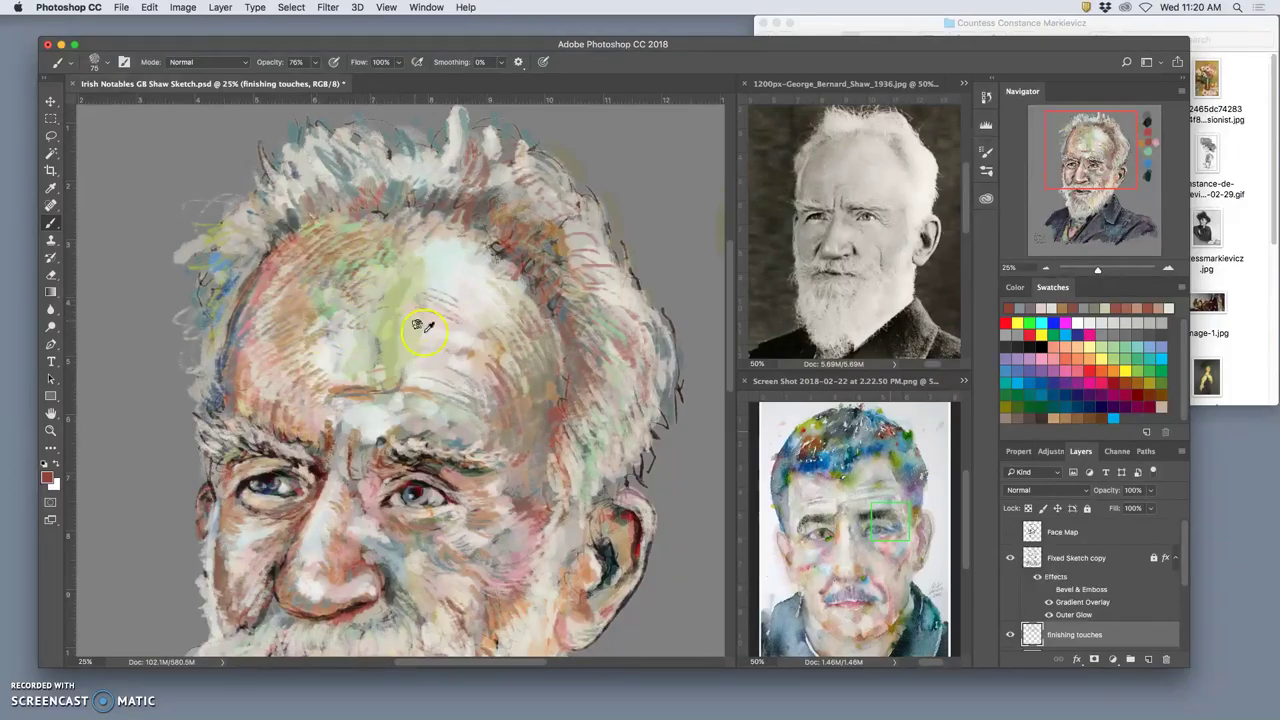
Blend the left-center forehead with pale and tan strokes sampled from elsewhere on the forehead.
alt+click(430, 382)
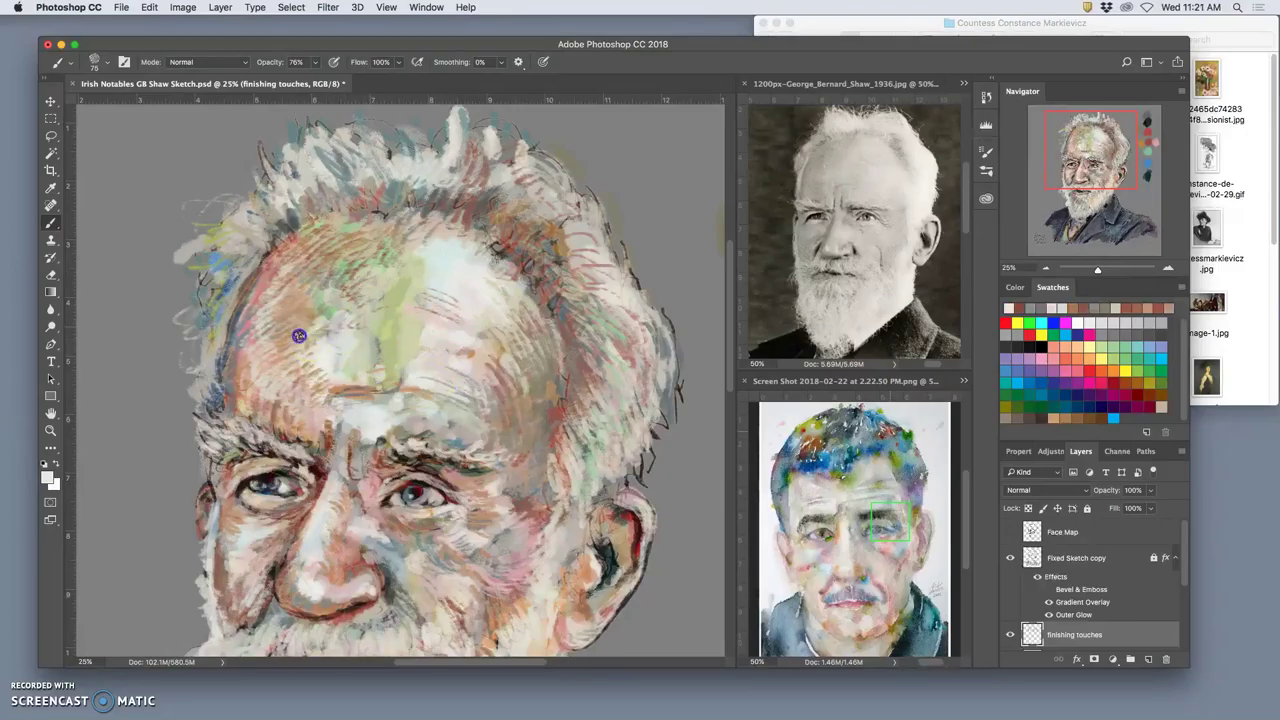
drag(316, 333, 325, 369)
alt+click(555, 397)
alt+click(368, 341)
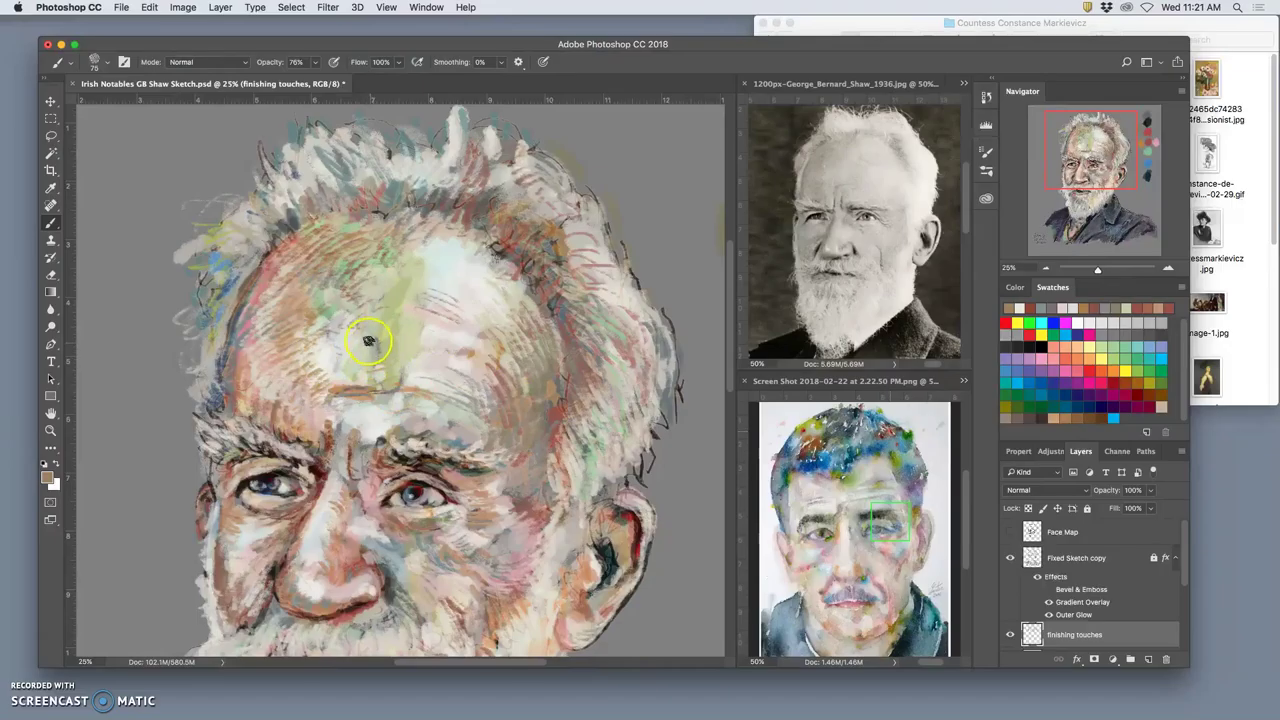
drag(313, 347, 296, 380)
Hatch the forehead above the left brow with sampled yellow-green and a pale yellow swatch.
alt+click(231, 237)
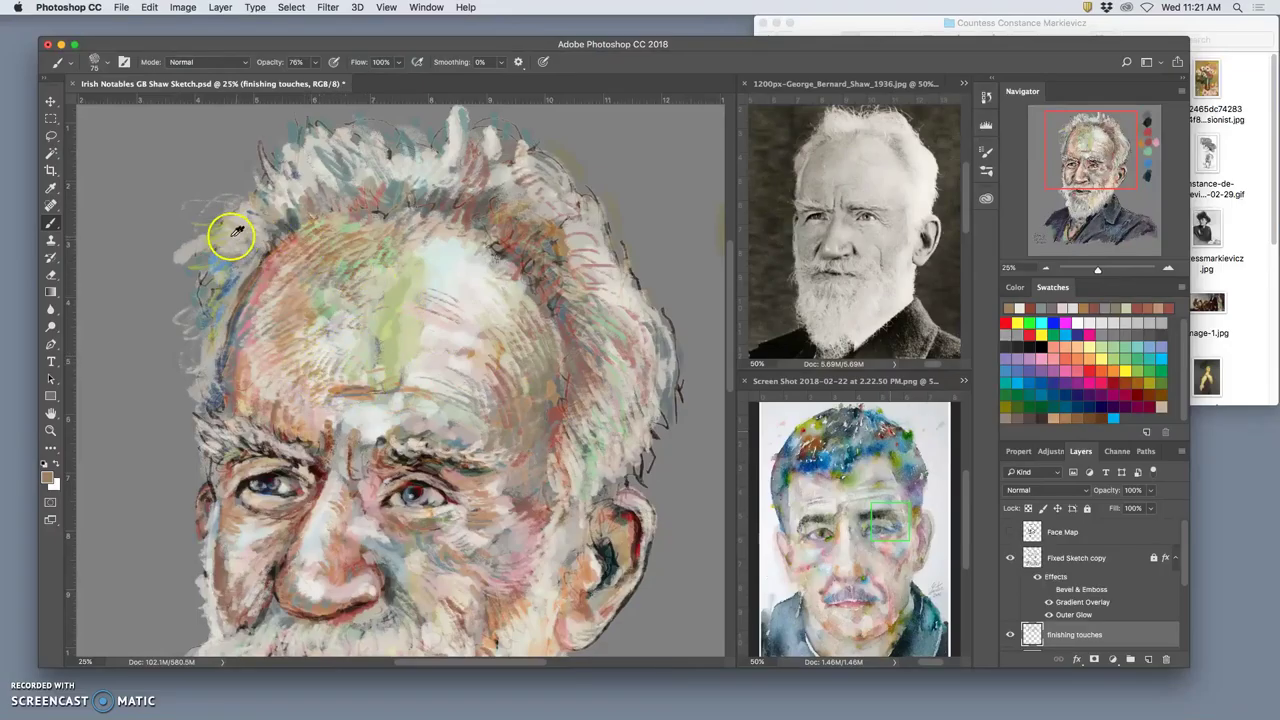
click(316, 352)
mouse_move(316, 352)
mouse_down()
mouse_move(341, 355)
mouse_move(338, 400)
mouse_up()
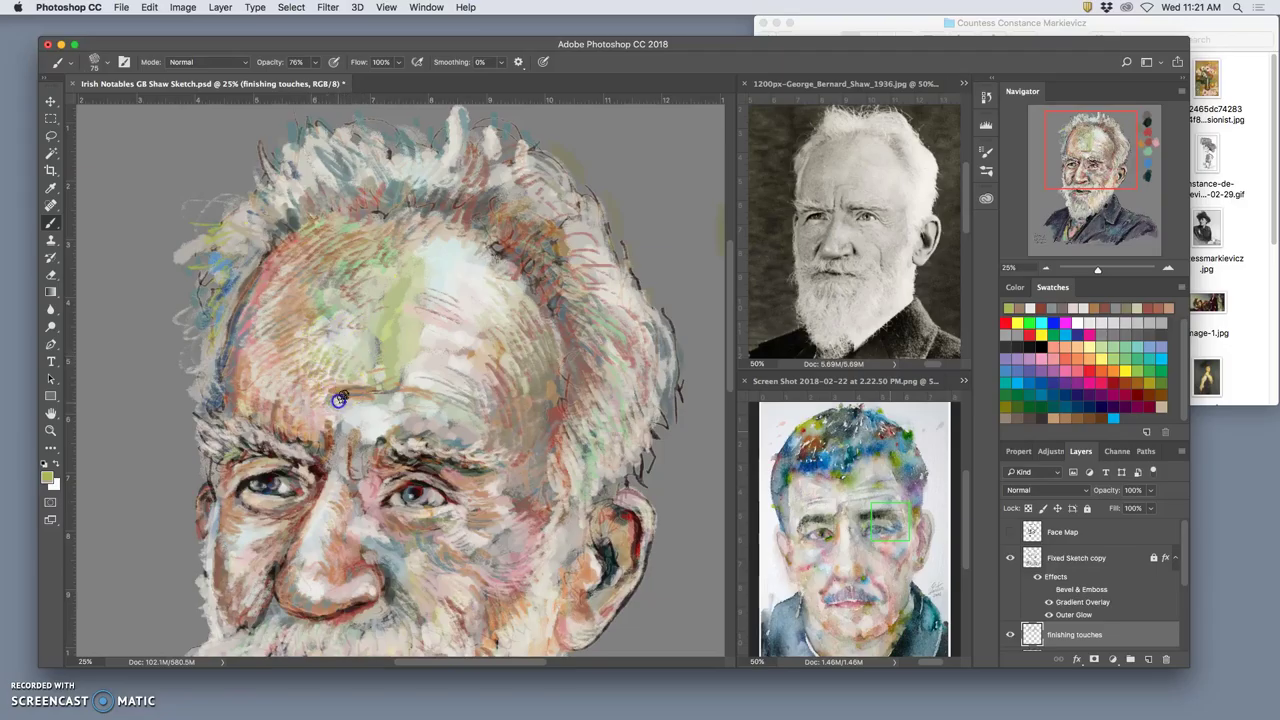
click(1112, 355)
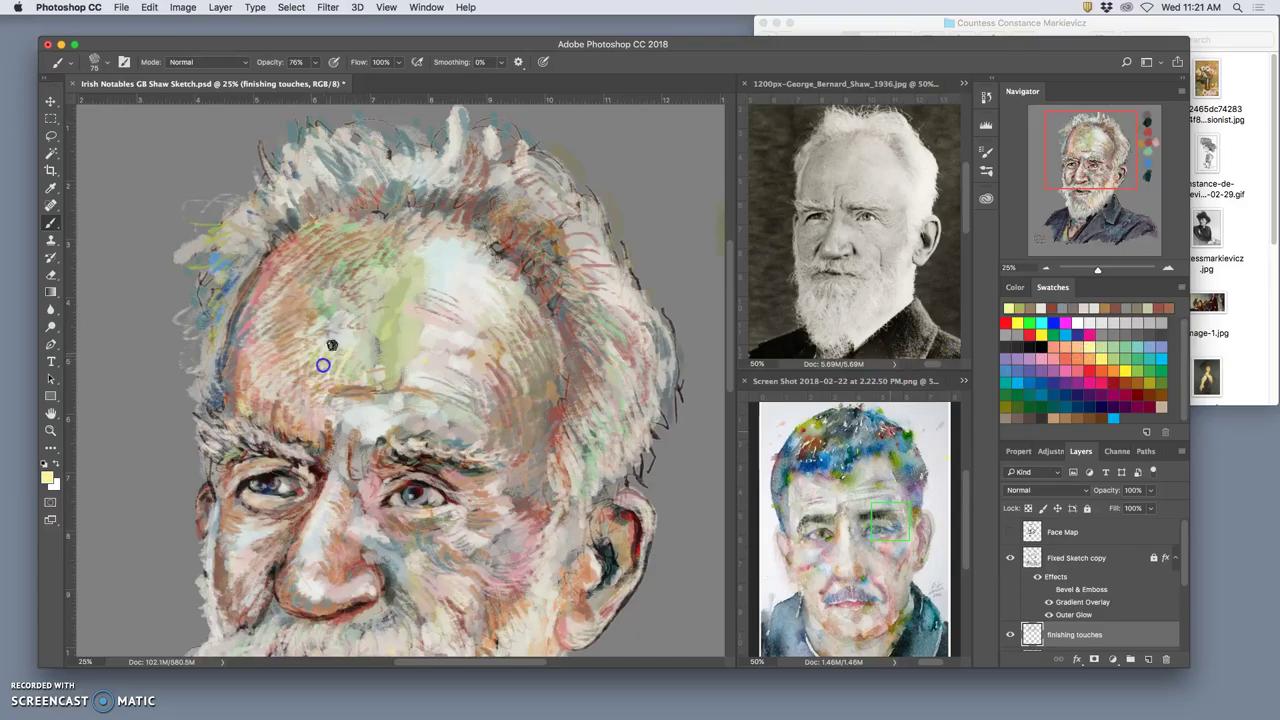
mouse_move(320, 380)
mouse_down()
mouse_move(329, 391)
mouse_move(373, 381)
mouse_up()
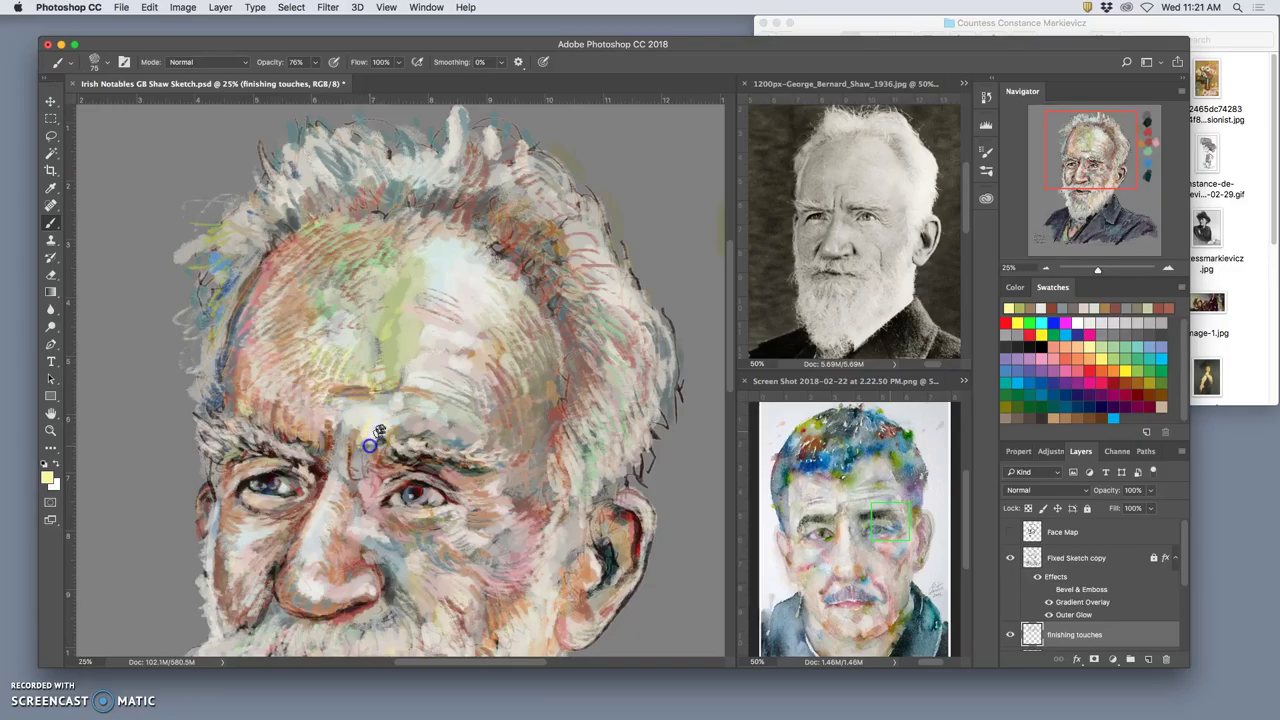
Add pale yellow accents between the brows, beneath both eyes, by the right eyebrow and in the right-side hair.
drag(363, 468, 357, 475)
drag(278, 507, 267, 501)
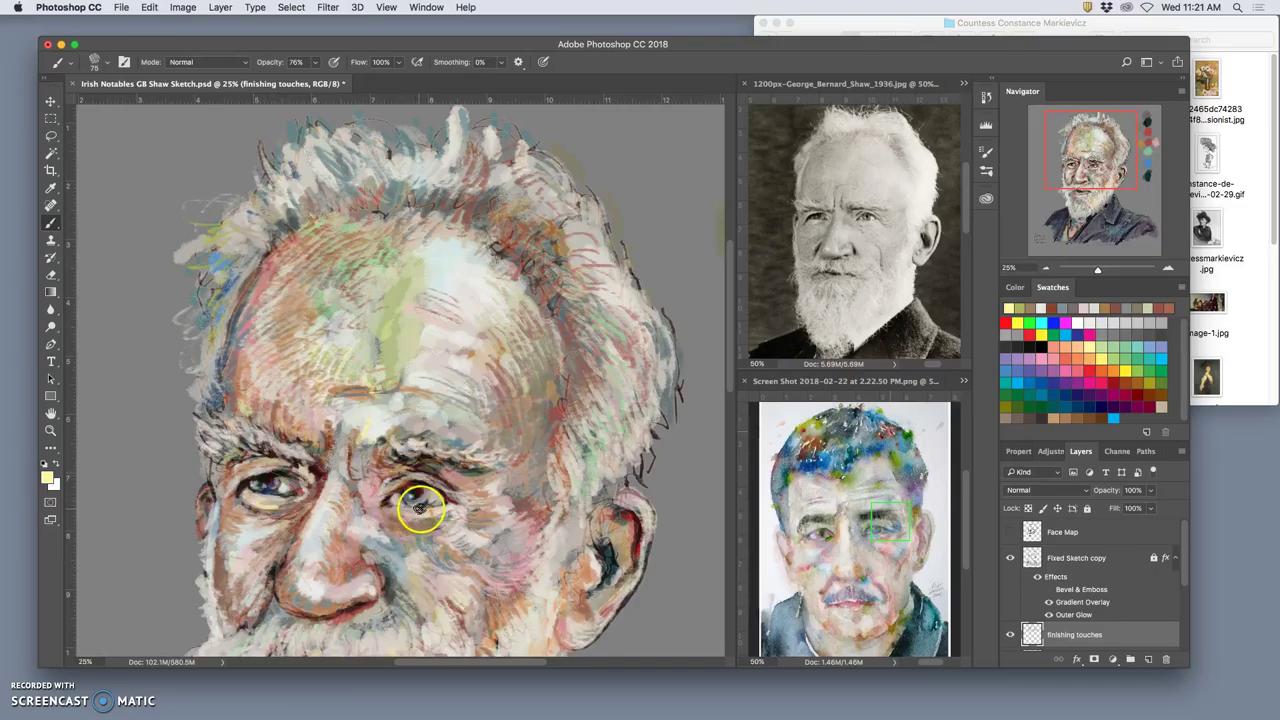
drag(427, 514, 424, 514)
click(454, 438)
mouse_move(617, 260)
mouse_down()
mouse_move(596, 282)
mouse_move(624, 298)
mouse_move(612, 338)
mouse_move(630, 365)
mouse_move(622, 438)
mouse_up()
Work tan and olive strokes into the right-side hair, sampling the tan from the hair and the olive from the watercolor reference.
alt+click(621, 373)
drag(620, 373, 629, 341)
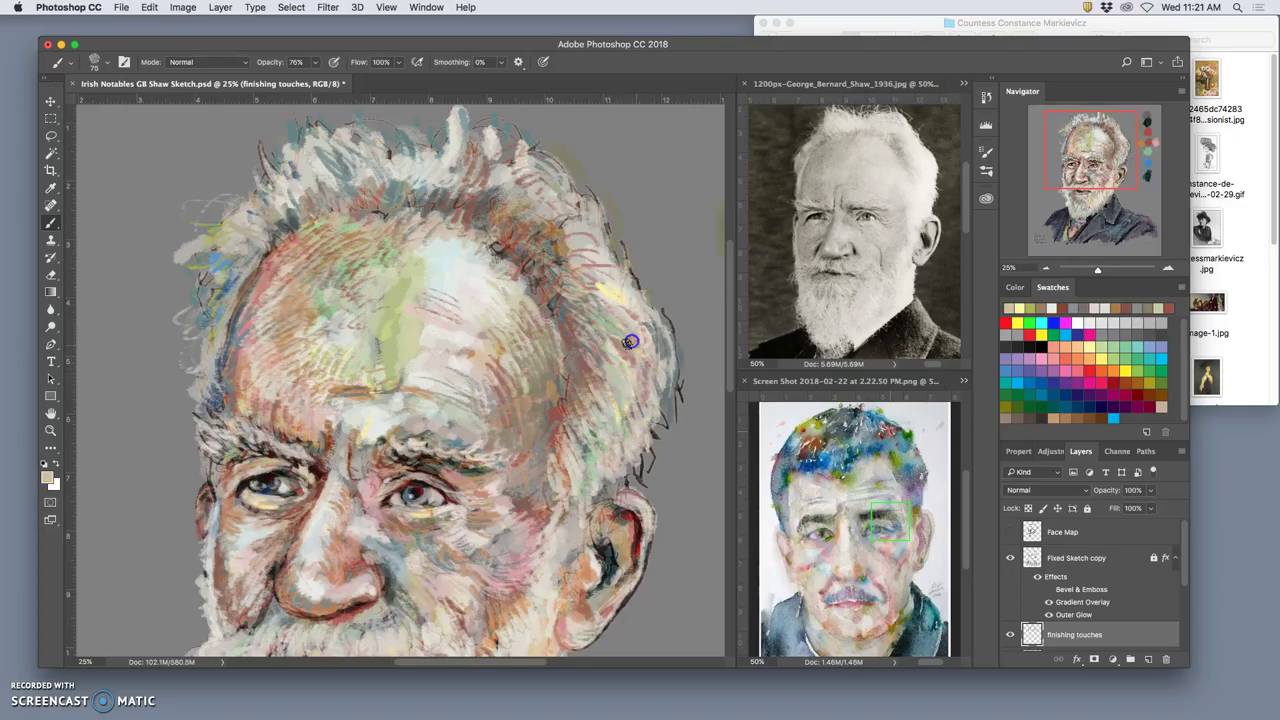
alt+click(820, 422)
click(604, 297)
mouse_move(590, 287)
mouse_down()
mouse_move(621, 265)
mouse_move(660, 346)
mouse_up()
click(640, 408)
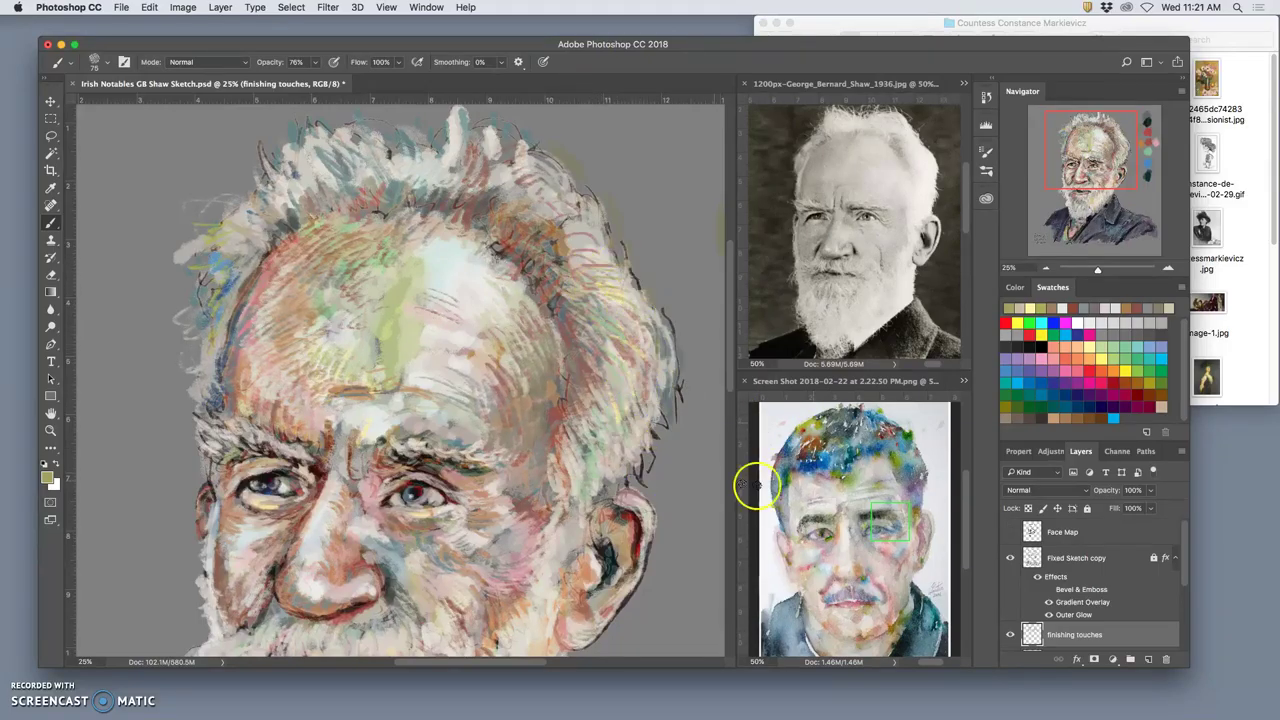
Shade the inside of the right ear with dark brown sampled from its shadow, and pick up its reddish tone.
alt+click(600, 594)
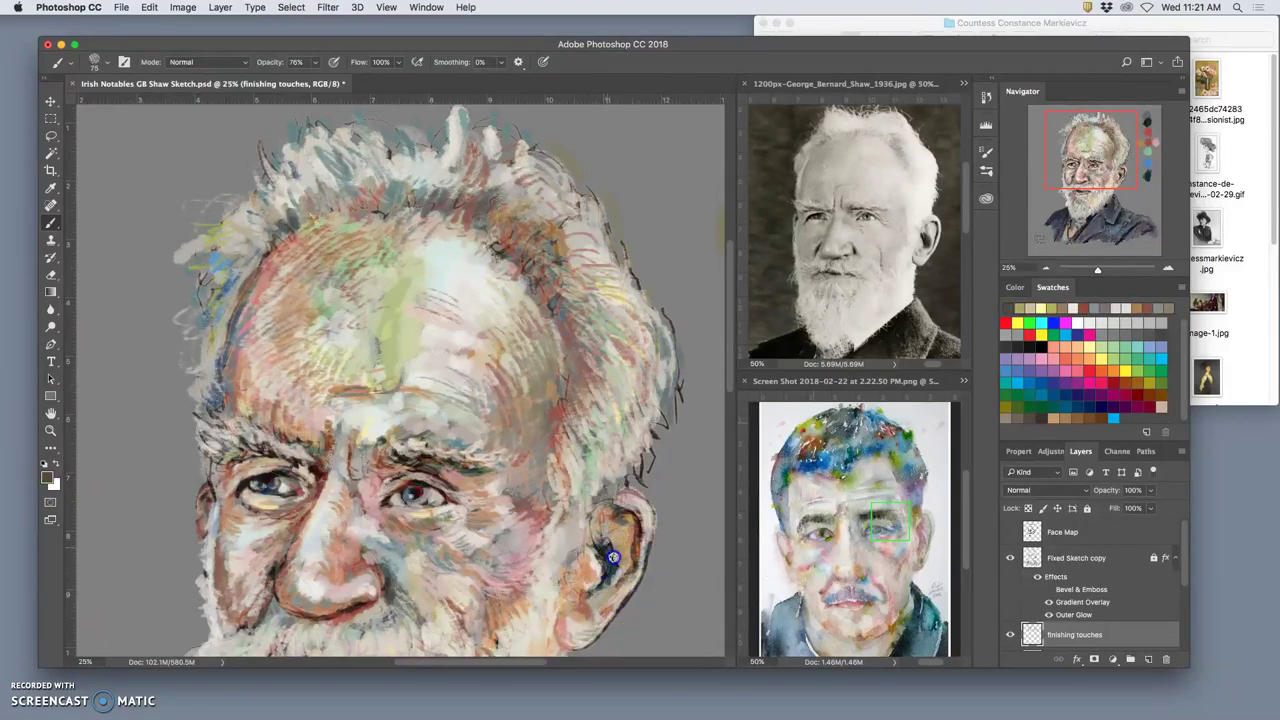
drag(631, 562, 618, 534)
alt+click(626, 570)
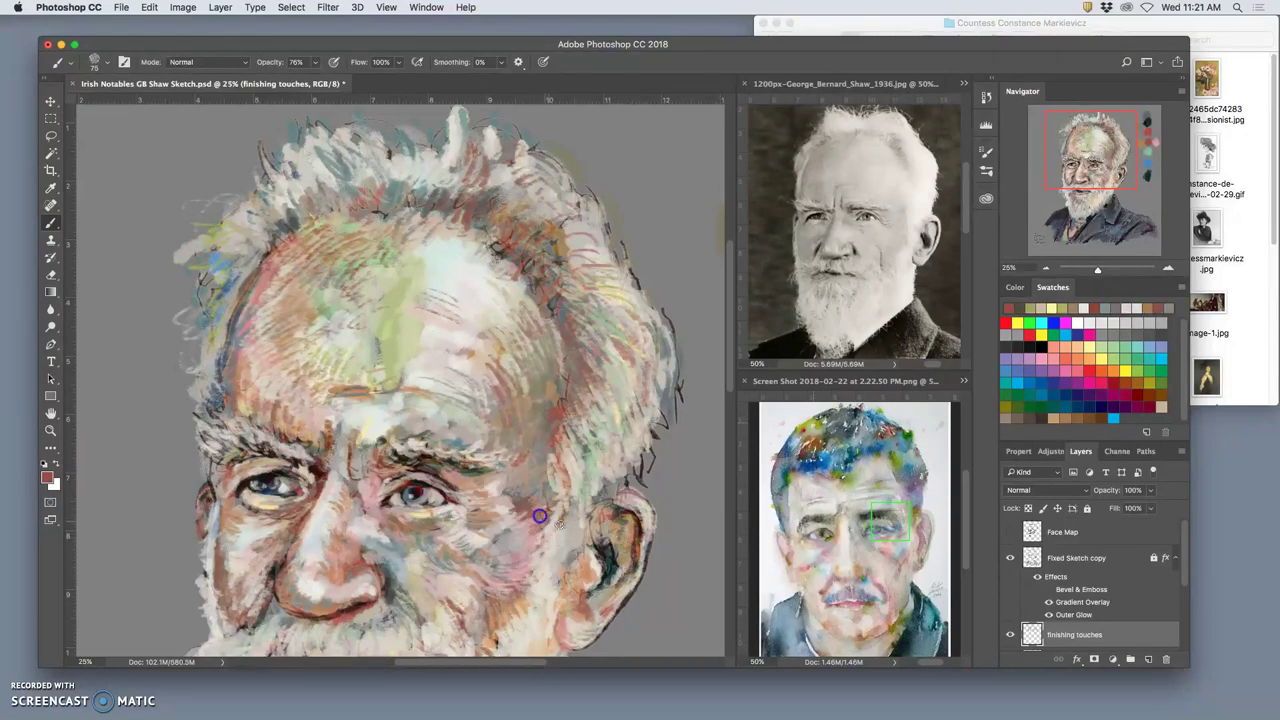
Add curved pinkish and tan strokes across the upper-right forehead with colors sampled near the hairline.
click(476, 287)
alt+click(514, 300)
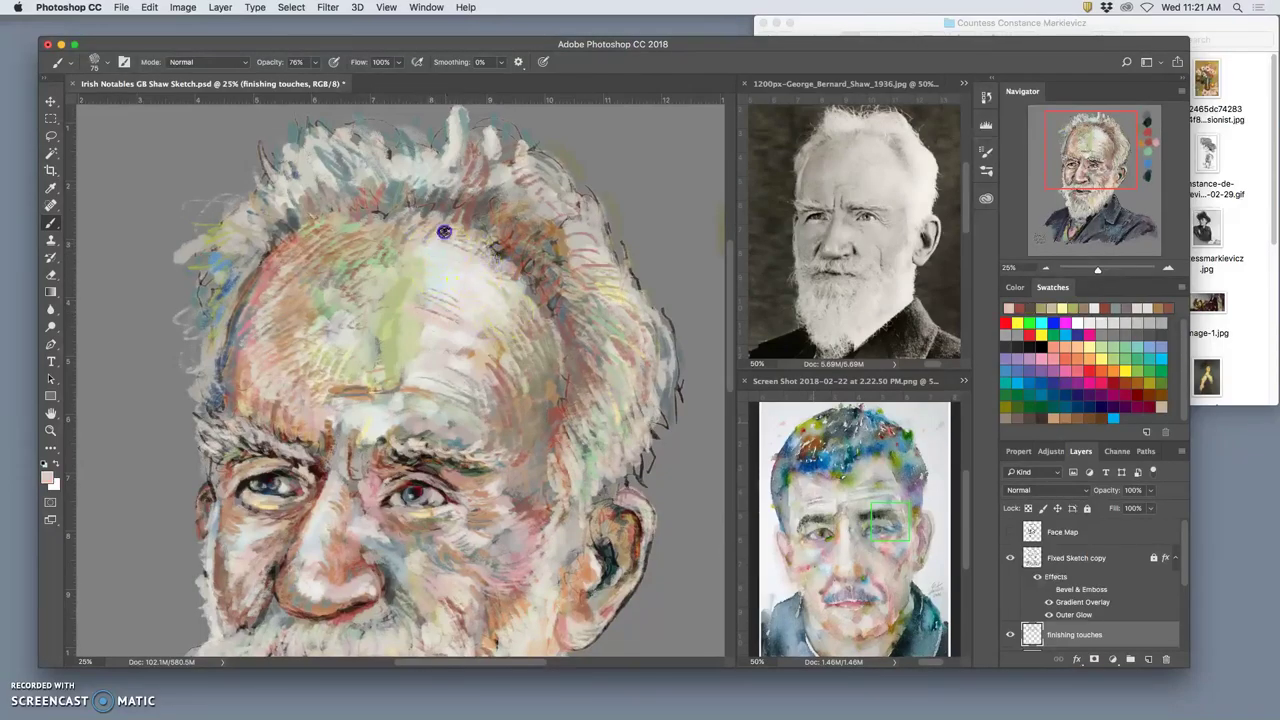
alt+click(512, 252)
mouse_move(464, 274)
mouse_down()
mouse_move(503, 266)
mouse_move(529, 297)
mouse_move(537, 366)
mouse_move(527, 384)
mouse_move(522, 374)
mouse_up()
mouse_move(511, 335)
mouse_down()
mouse_move(511, 302)
mouse_move(466, 301)
mouse_move(486, 364)
mouse_up()
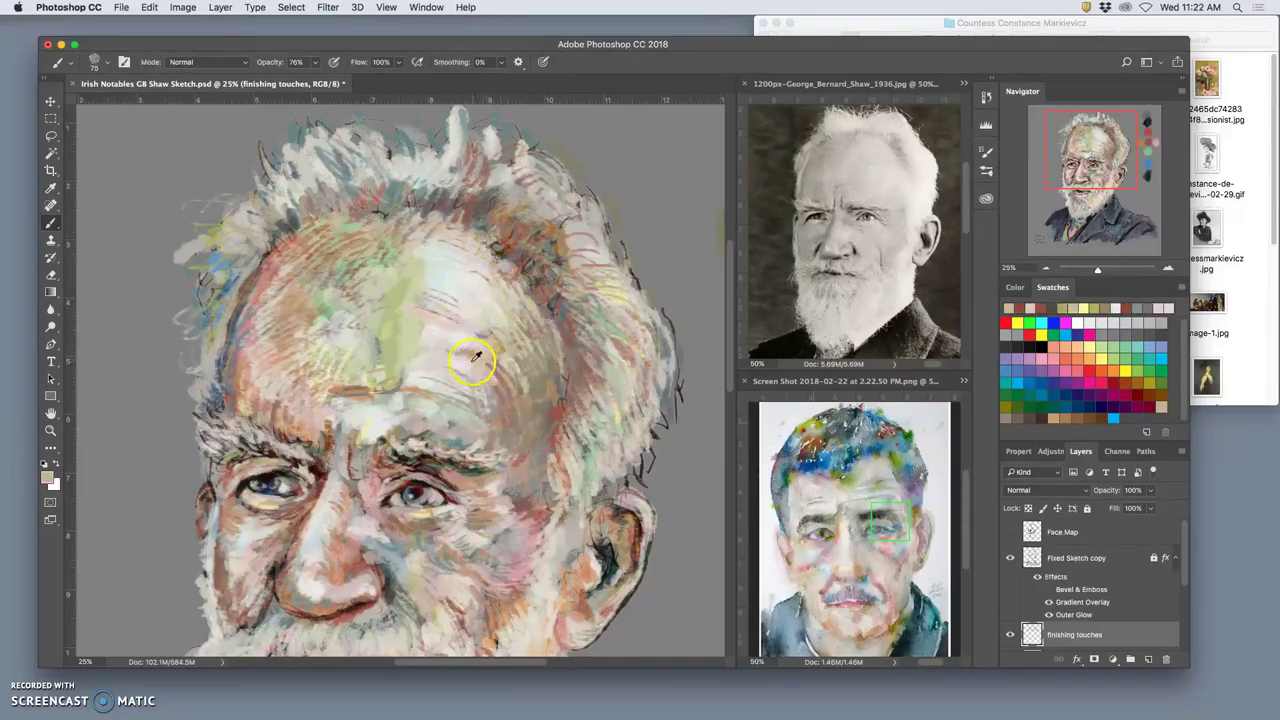
Blend the central forehead and its green band with tan, brown and off-white strokes sampled from the surrounding skin.
alt+click(480, 350)
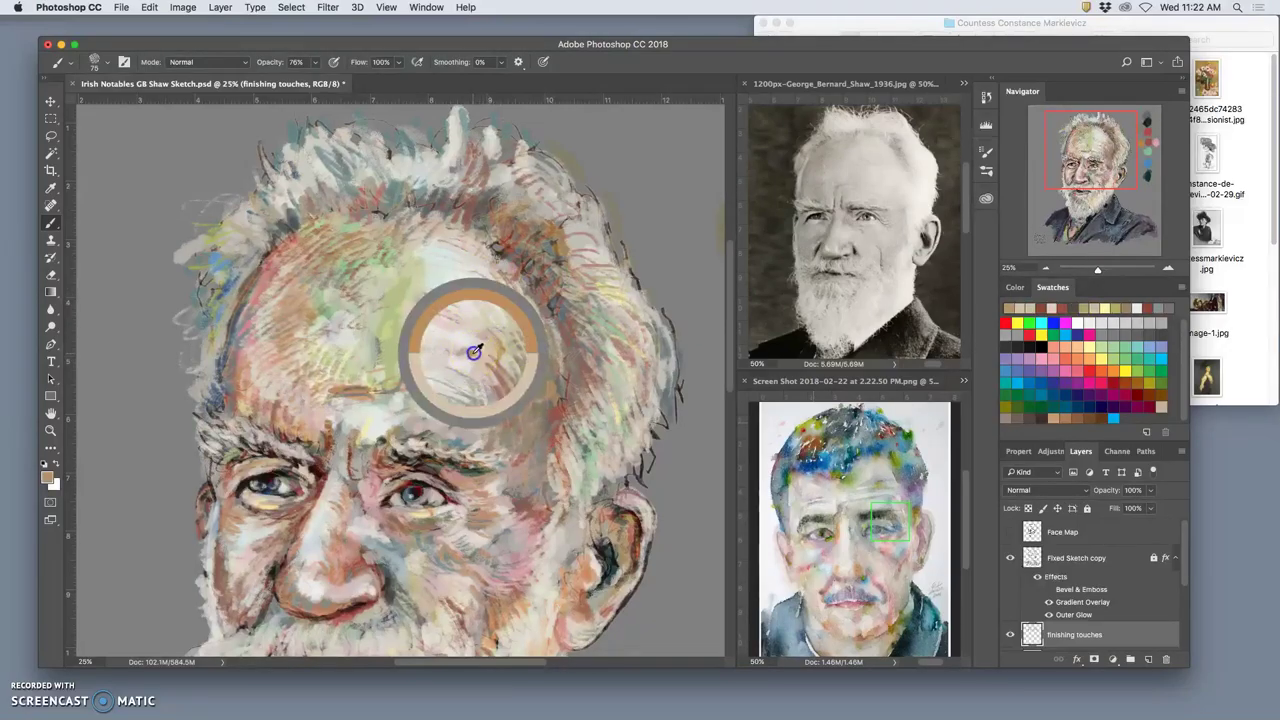
mouse_move(489, 332)
mouse_down()
mouse_move(504, 364)
mouse_move(475, 351)
mouse_move(489, 384)
mouse_up()
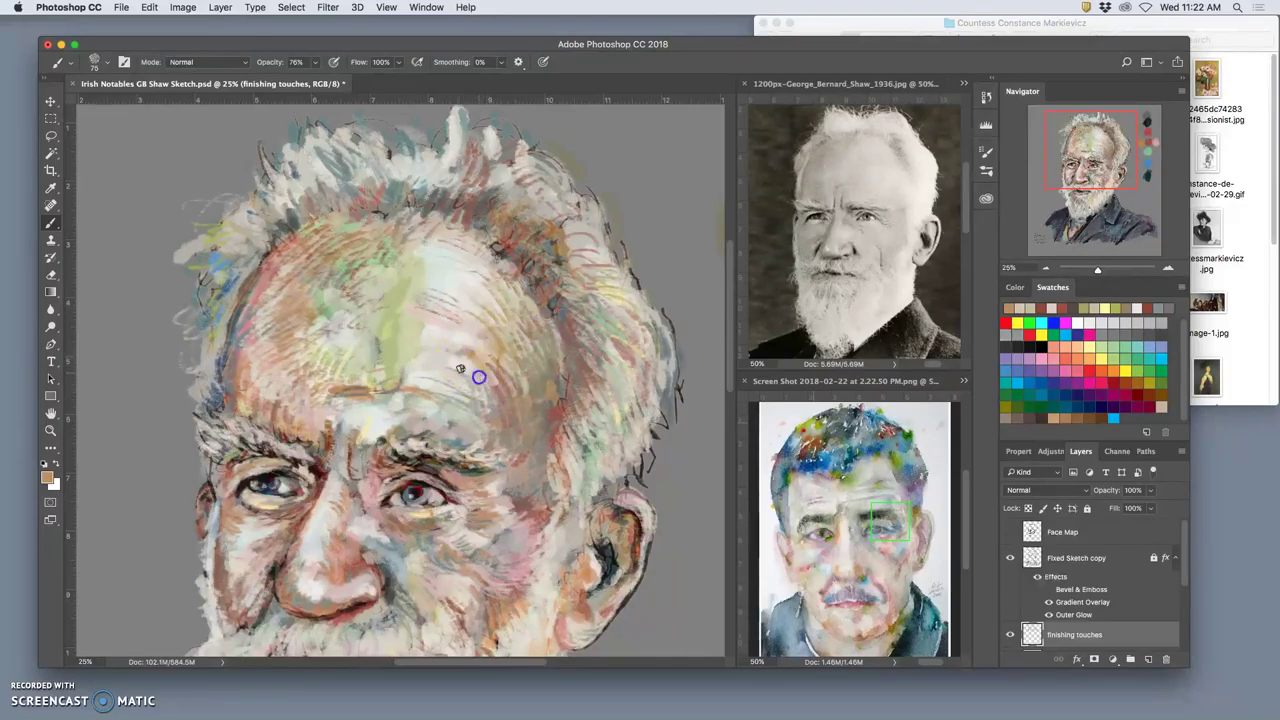
mouse_move(406, 349)
mouse_down()
mouse_move(390, 319)
mouse_move(413, 313)
mouse_move(434, 332)
mouse_move(382, 326)
mouse_move(420, 348)
mouse_move(389, 345)
mouse_move(409, 358)
mouse_move(373, 360)
mouse_move(396, 324)
mouse_move(391, 305)
mouse_move(443, 273)
mouse_move(403, 264)
mouse_move(417, 292)
mouse_move(391, 298)
mouse_move(400, 316)
mouse_move(356, 357)
mouse_move(358, 344)
mouse_move(383, 375)
mouse_up()
alt+click(432, 330)
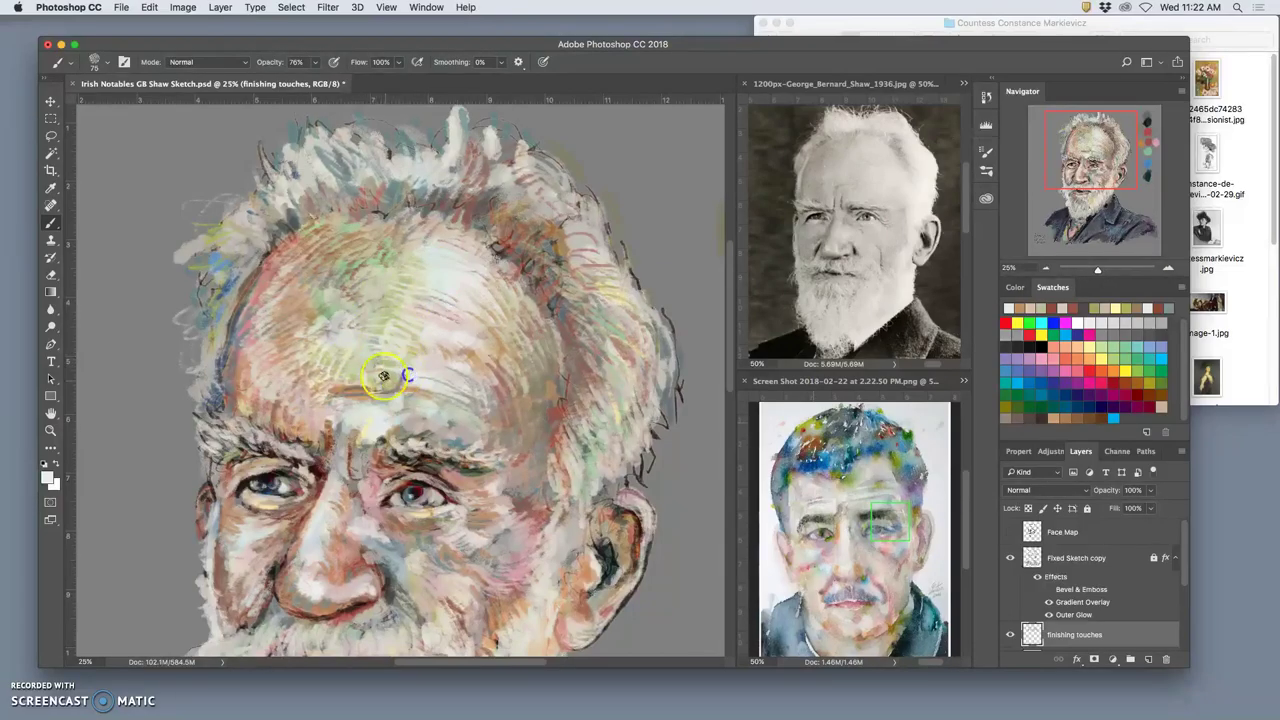
alt+click(520, 400)
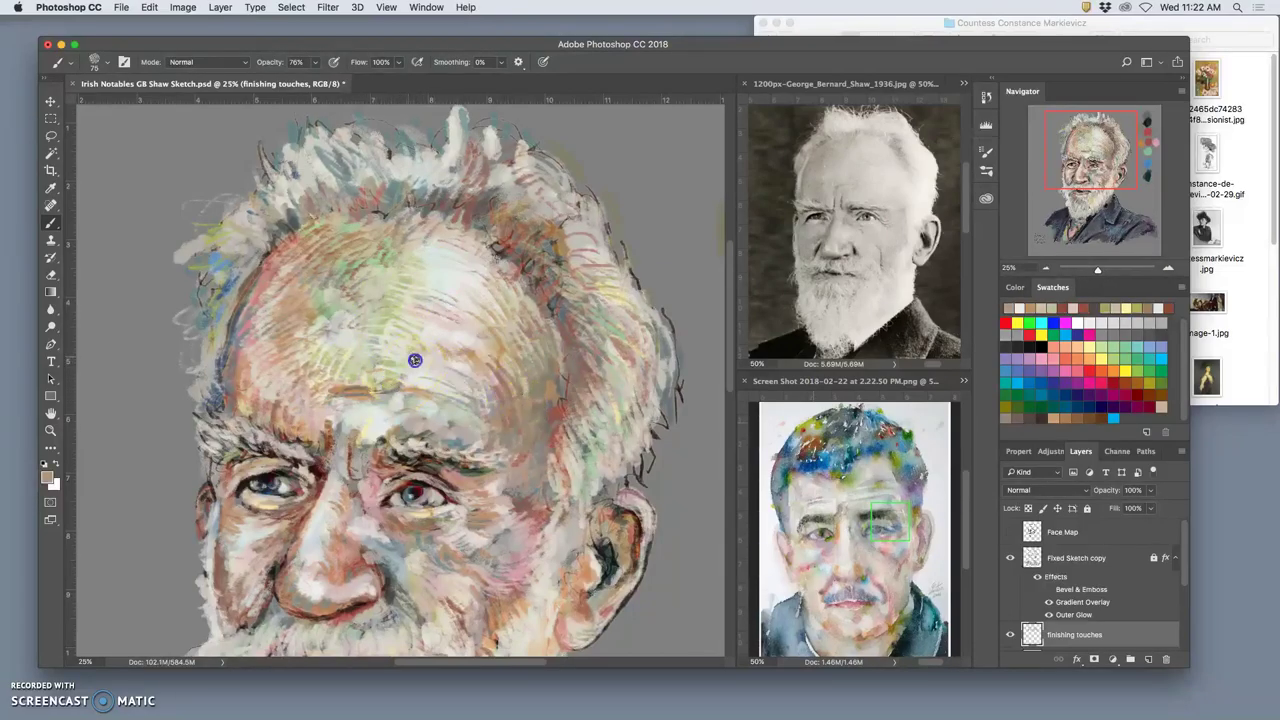
drag(406, 352, 385, 349)
alt+click(381, 305)
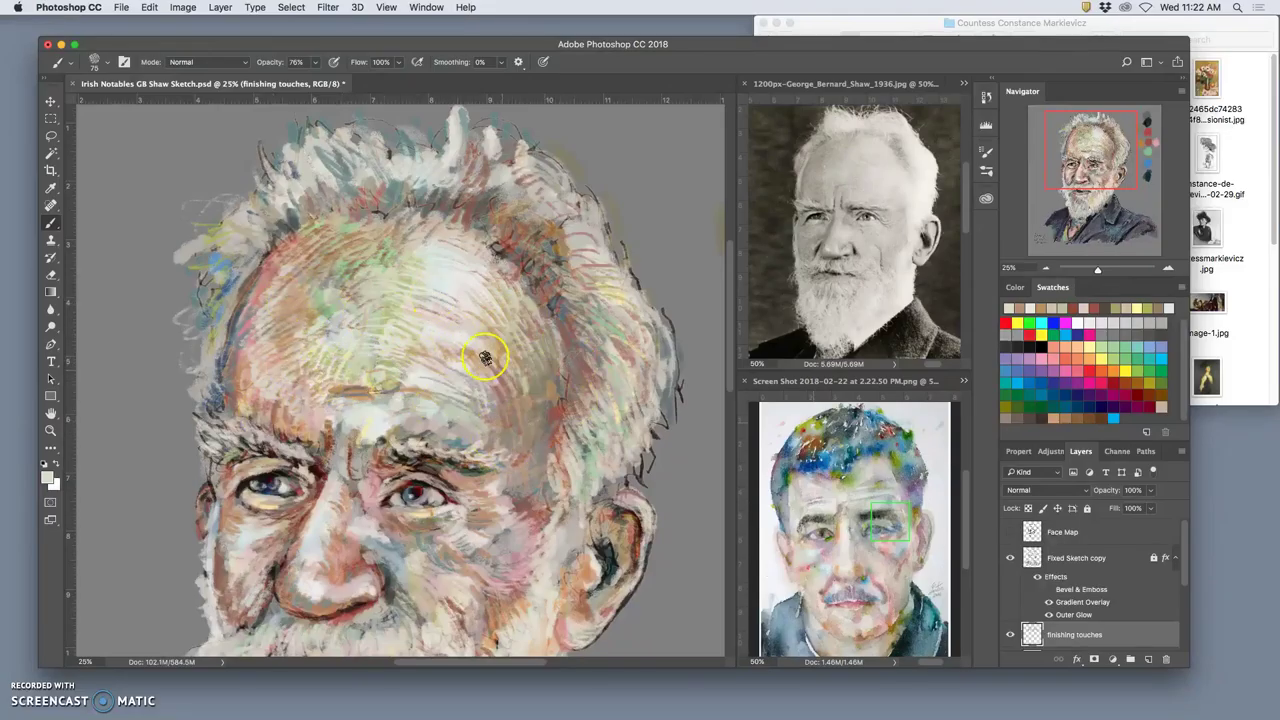
Work off-white and gray strokes sampled around the brow into the space between the eyebrows and the lower forehead.
click(51, 414)
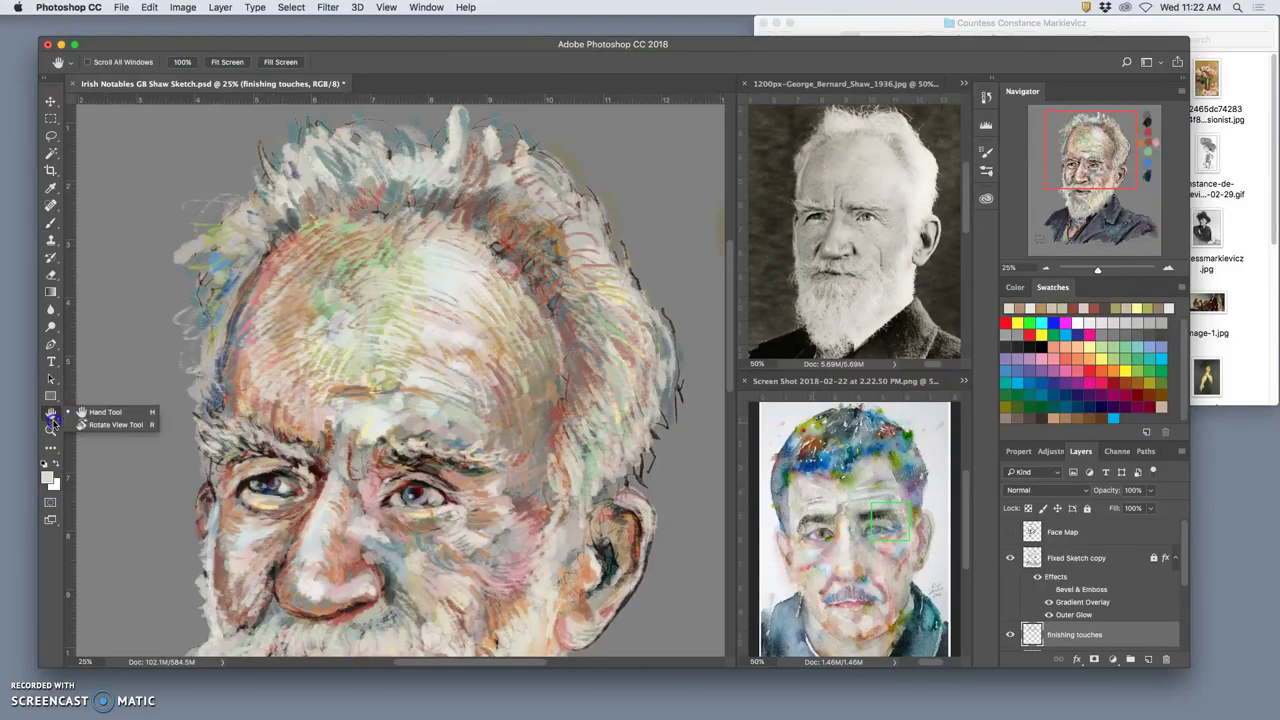
click(103, 425)
drag(371, 286, 310, 322)
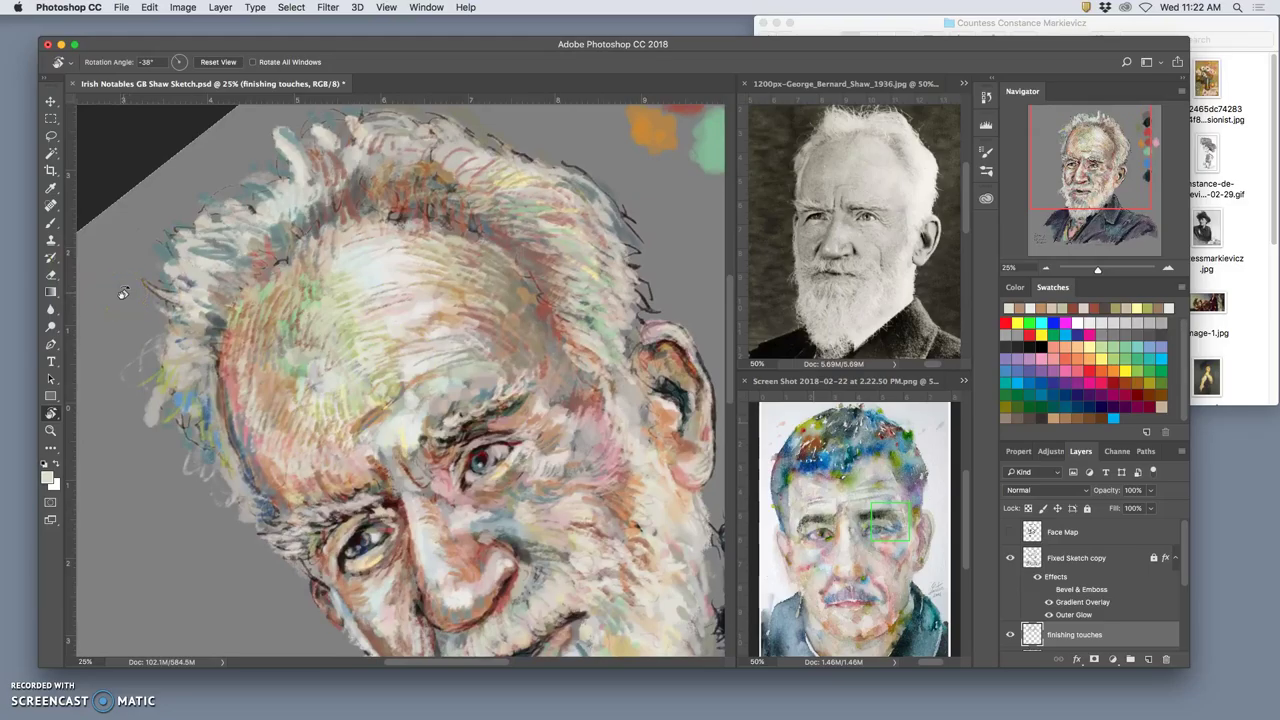
click(52, 222)
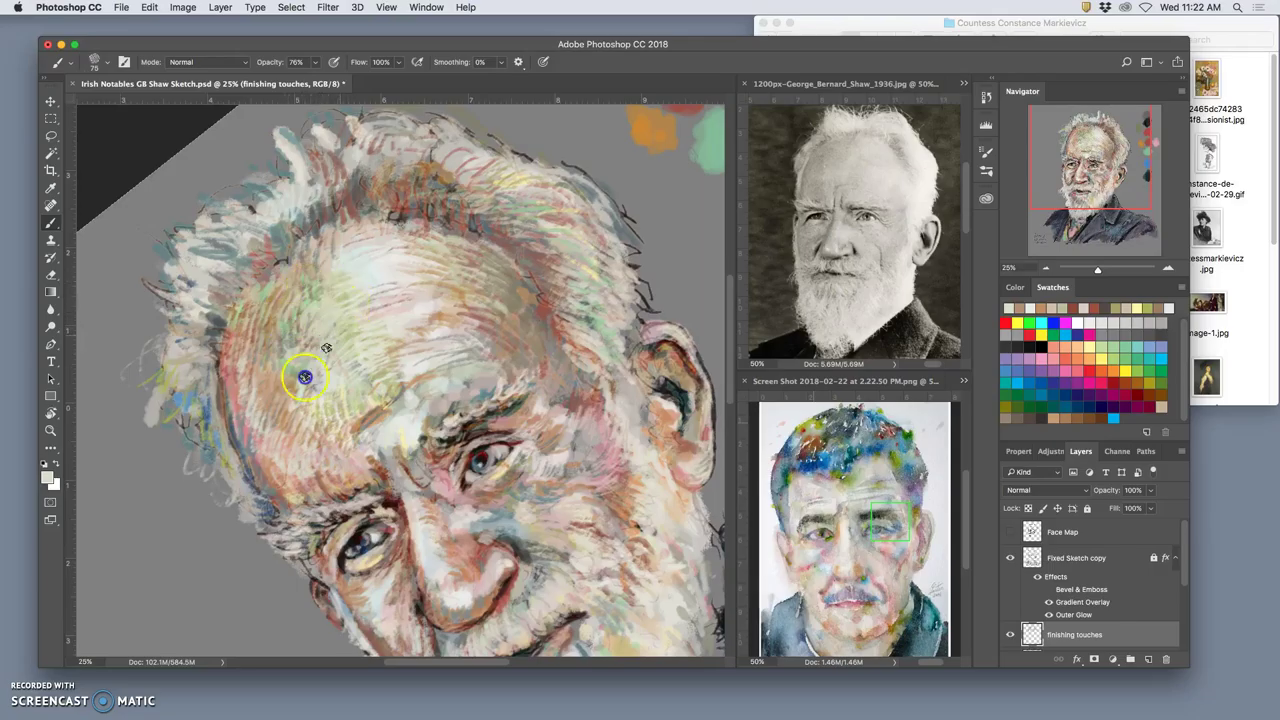
mouse_move(350, 436)
mouse_down()
mouse_move(392, 408)
mouse_move(392, 434)
mouse_up()
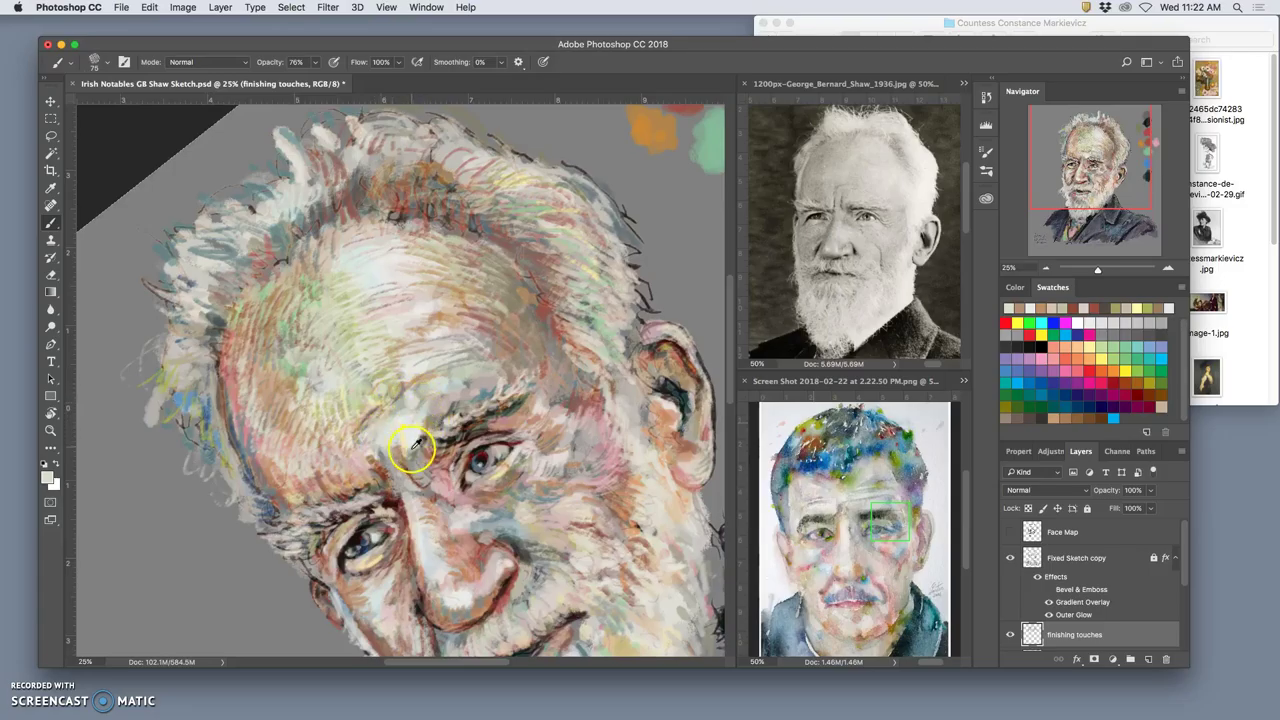
alt+click(413, 456)
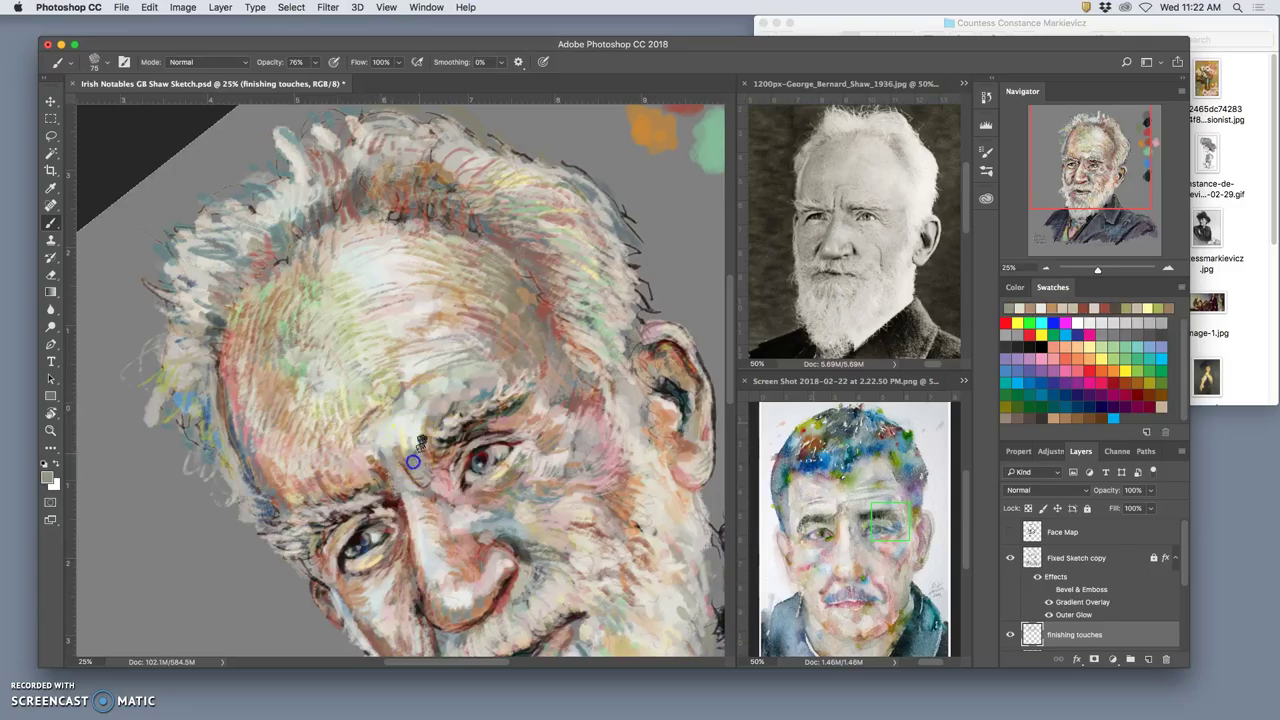
click(413, 461)
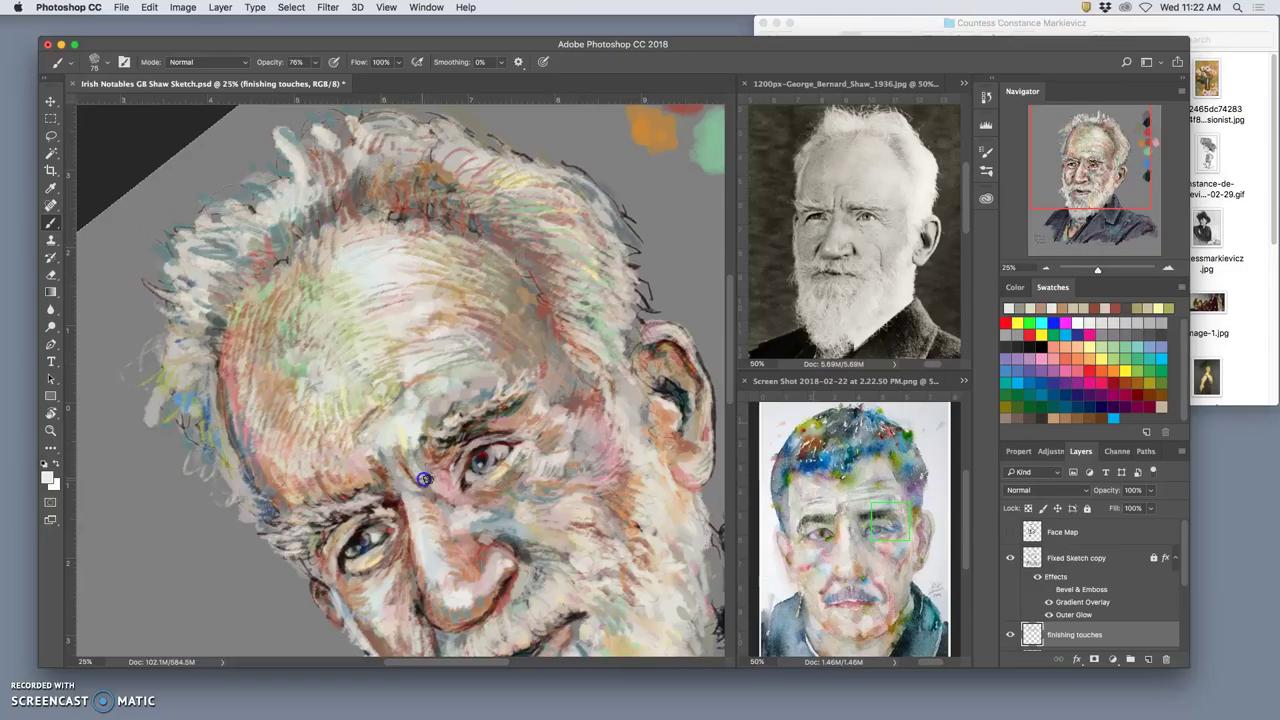
mouse_move(430, 474)
mouse_down()
mouse_move(408, 396)
mouse_move(410, 438)
mouse_move(449, 402)
mouse_move(388, 464)
mouse_move(436, 419)
mouse_move(436, 378)
mouse_move(361, 358)
mouse_move(306, 387)
mouse_move(289, 368)
mouse_move(286, 325)
mouse_move(302, 294)
mouse_move(288, 311)
mouse_move(289, 300)
mouse_move(283, 349)
mouse_up()
Layer sampled-color strokes over the left and upper forehead, and pick up a reddish brown near the right hairline.
alt+click(447, 405)
mouse_move(274, 397)
mouse_down()
mouse_move(291, 386)
mouse_move(297, 416)
mouse_move(257, 414)
mouse_move(257, 386)
mouse_move(254, 417)
mouse_move(288, 378)
mouse_up()
drag(269, 456, 281, 482)
mouse_move(455, 290)
mouse_down()
mouse_move(430, 270)
mouse_move(445, 260)
mouse_move(523, 259)
mouse_move(514, 246)
mouse_move(438, 248)
mouse_up()
alt+click(511, 243)
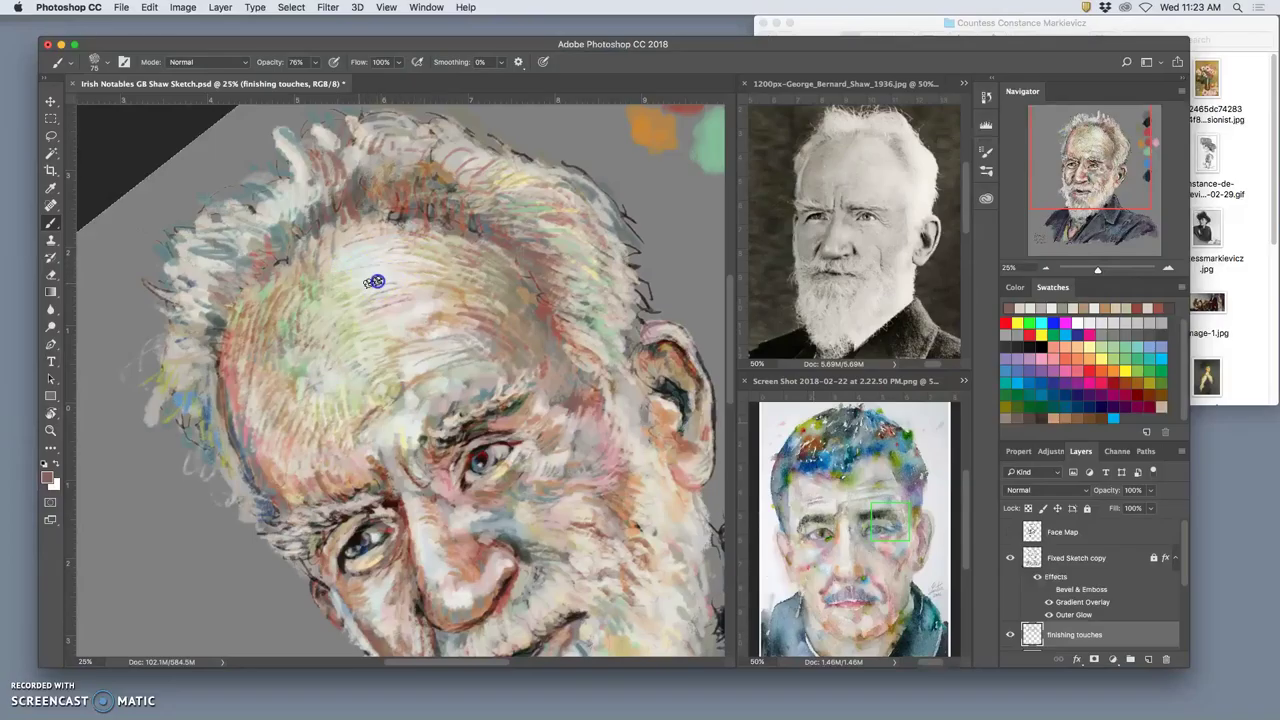
Compare the portrait with and without the finishing touches layer, and with and without the Base Color layer.
click(1010, 635)
click(1010, 636)
click(1012, 637)
click(1012, 637)
drag(1183, 562, 1180, 598)
click(1011, 561)
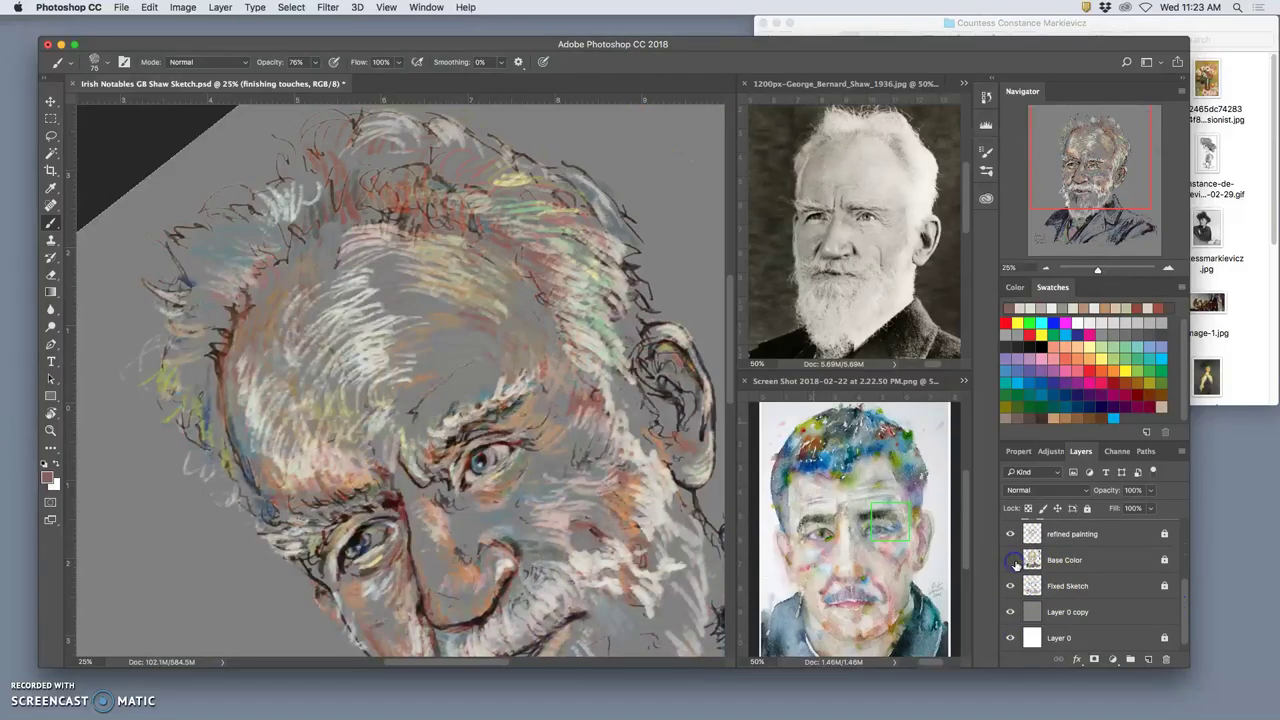
click(1011, 561)
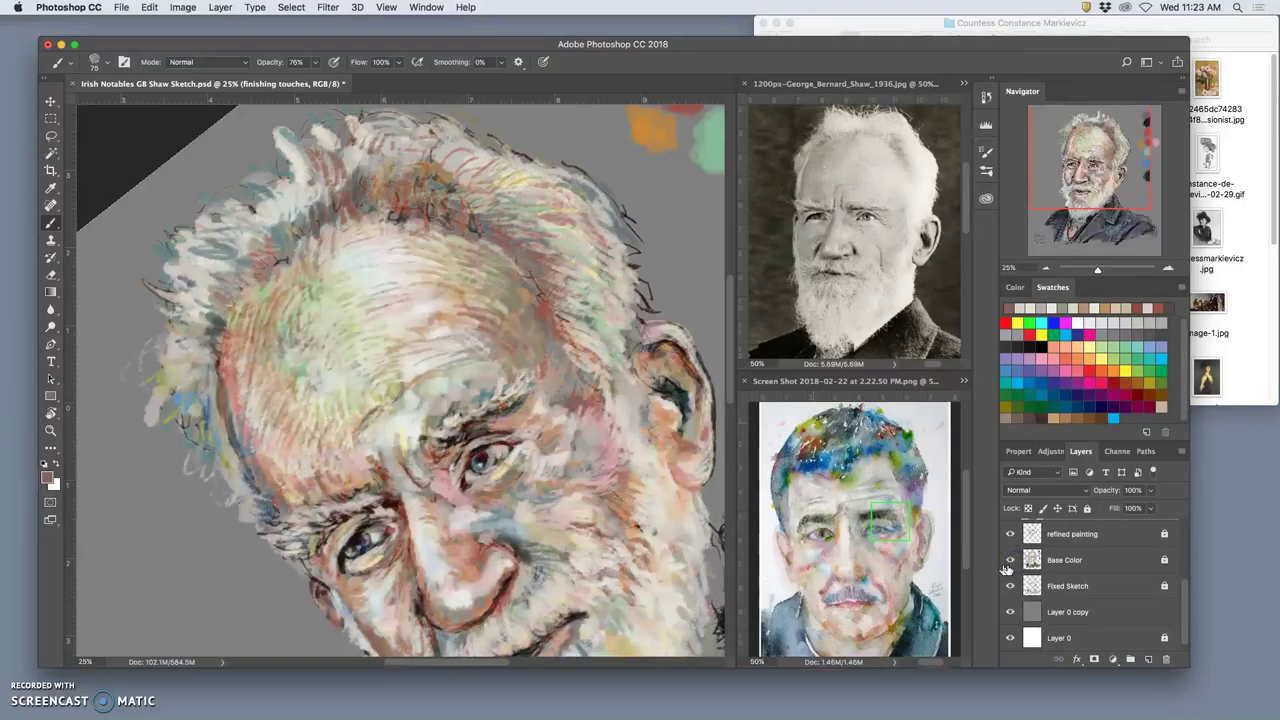